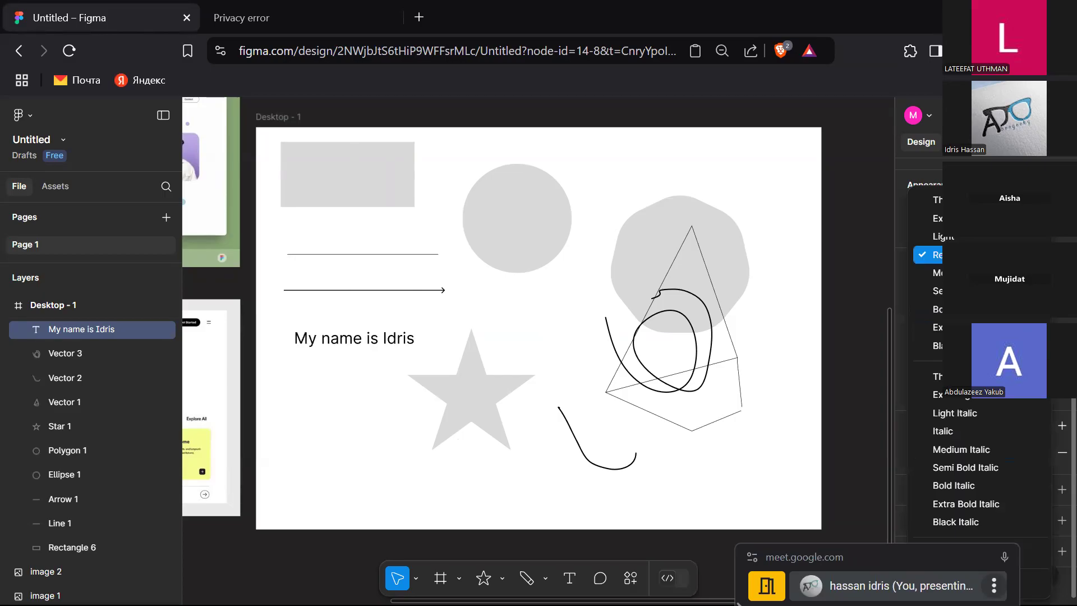
# Step: Set the name text's weight to Extra Bold and change its font family to Konkhmer Sleokchl
pyautogui.click(976, 327)
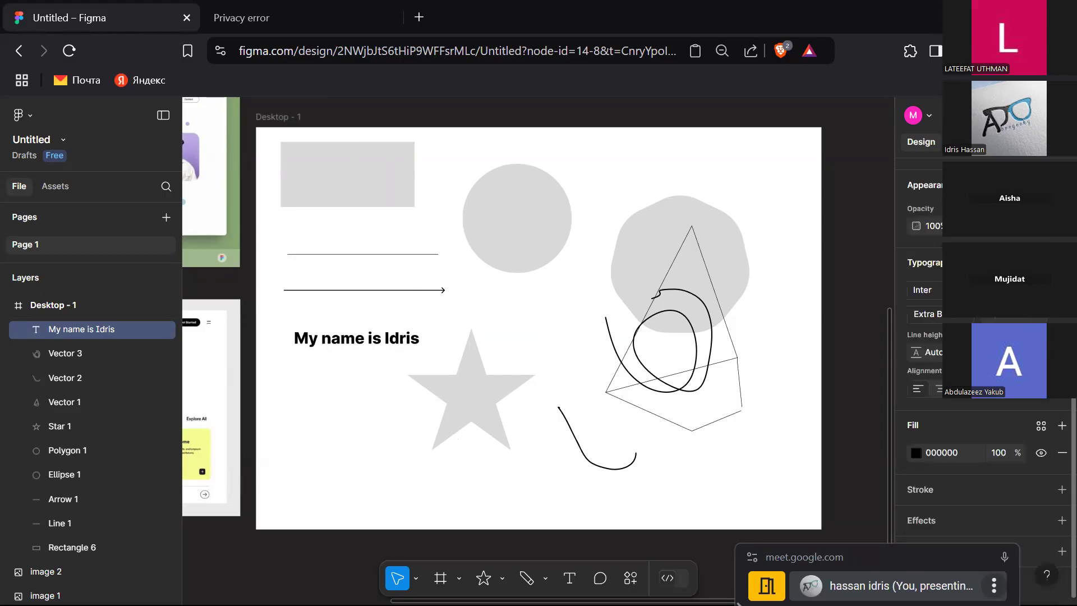
pyautogui.click(923, 290)
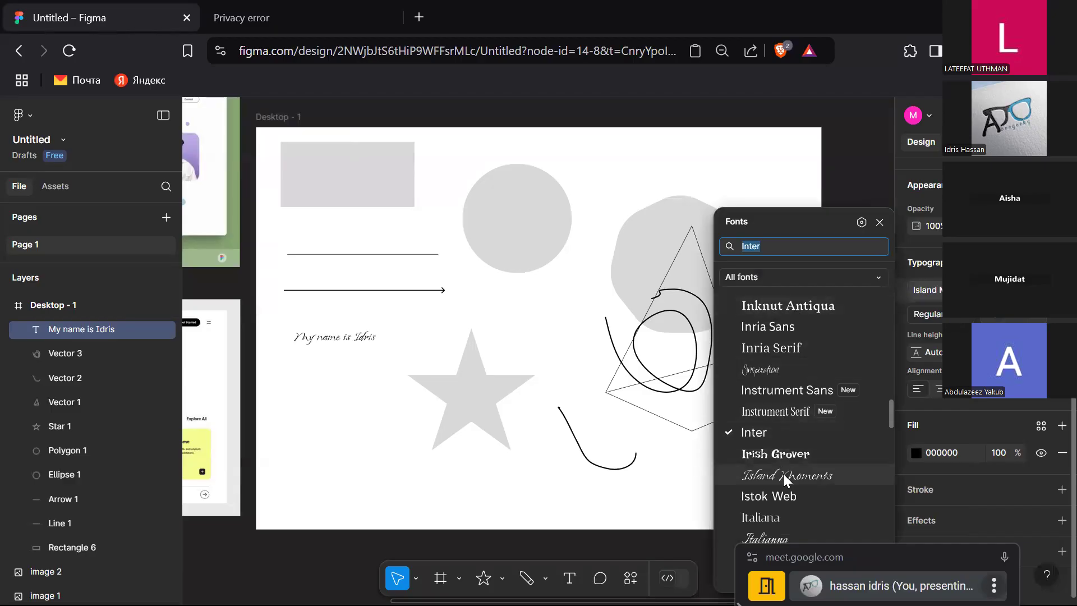
pyautogui.scroll(-14, 783, 473)
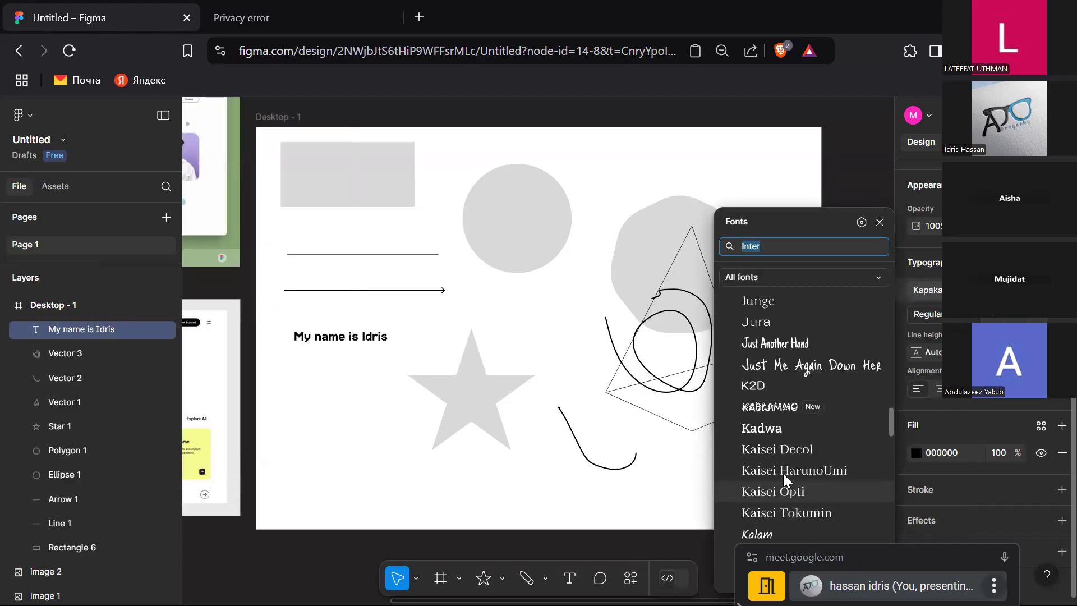
pyautogui.scroll(3, 783, 473)
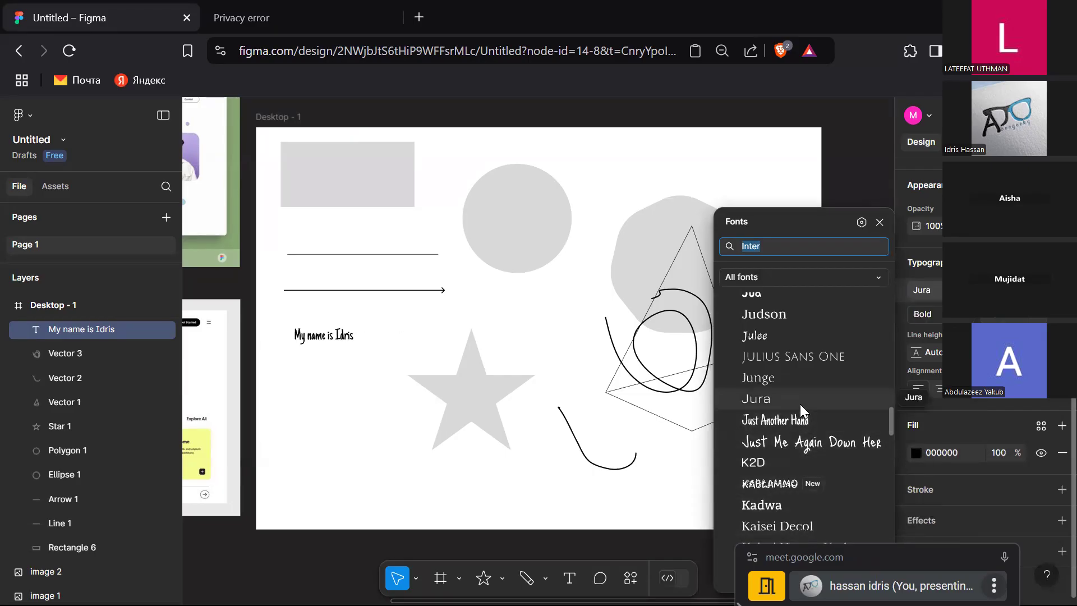
pyautogui.scroll(-5, 805, 501)
pyautogui.scroll(-10, 805, 500)
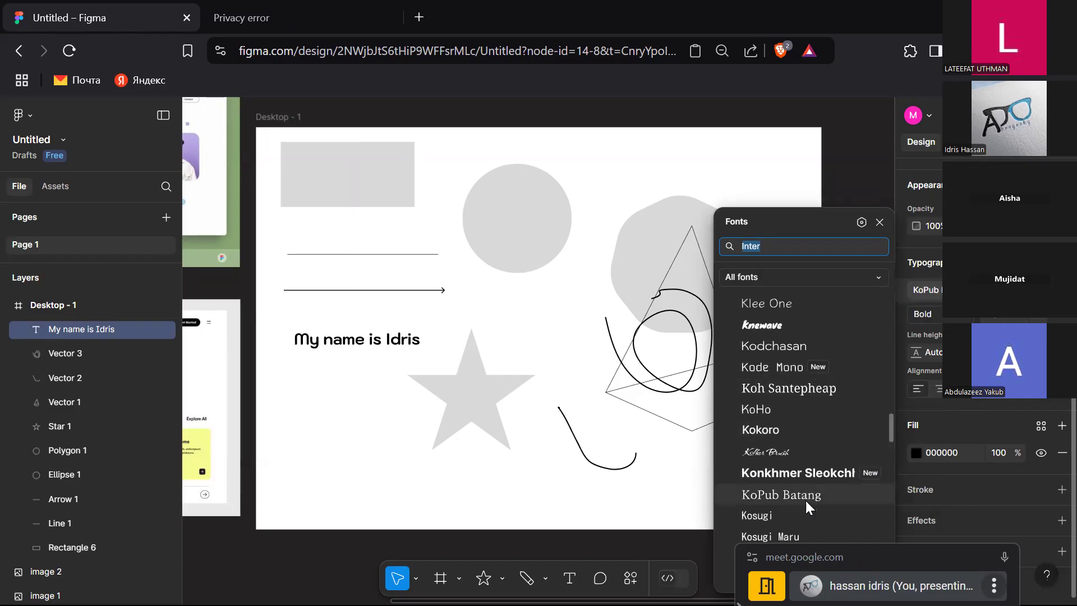
pyautogui.click(796, 470)
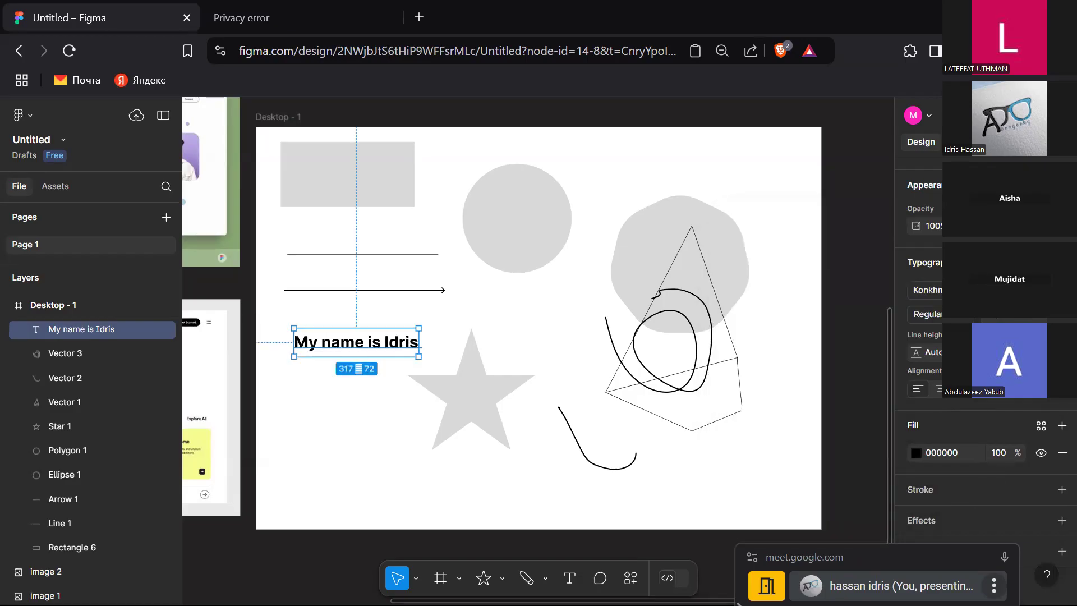
# Step: Switch to Google Chrome and open a new browser window
pyautogui.hotkey('alt', 'Tab')
pyautogui.hotkey('alt', 'Tab')
pyautogui.hotkey('alt', 'Tab')
pyautogui.hotkey('alt', 'Tab')
pyautogui.hotkey('alt', 'Tab')
pyautogui.hotkey('alt', 'Tab')
pyautogui.hotkey('alt', 'Tab')
pyautogui.hotkey('alt', 'Tab')
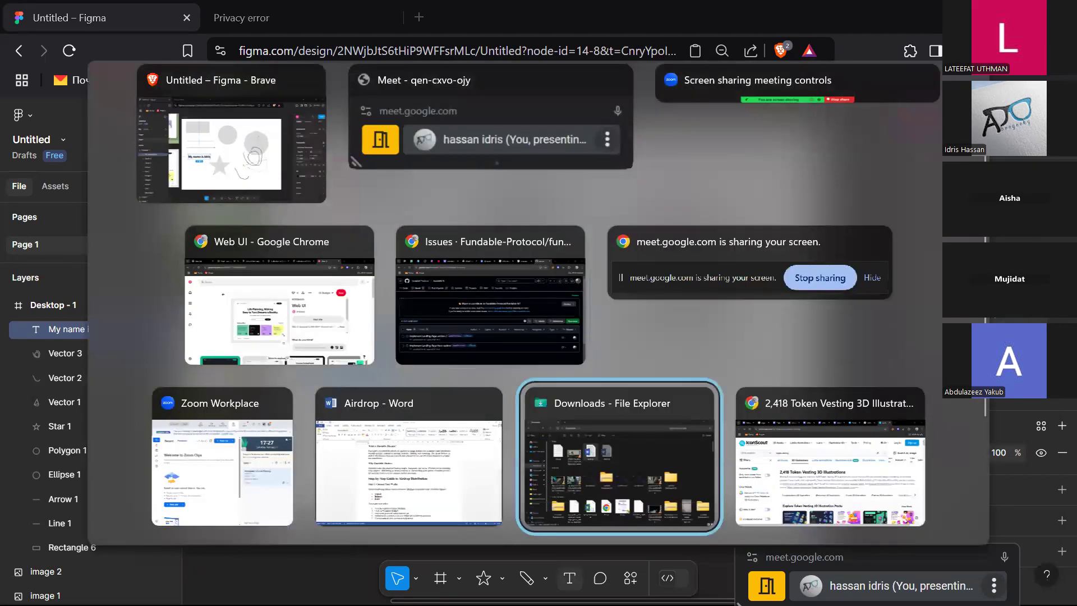
pyautogui.hotkey('alt', 'Up')
pyautogui.hotkey('alt', 'Left')
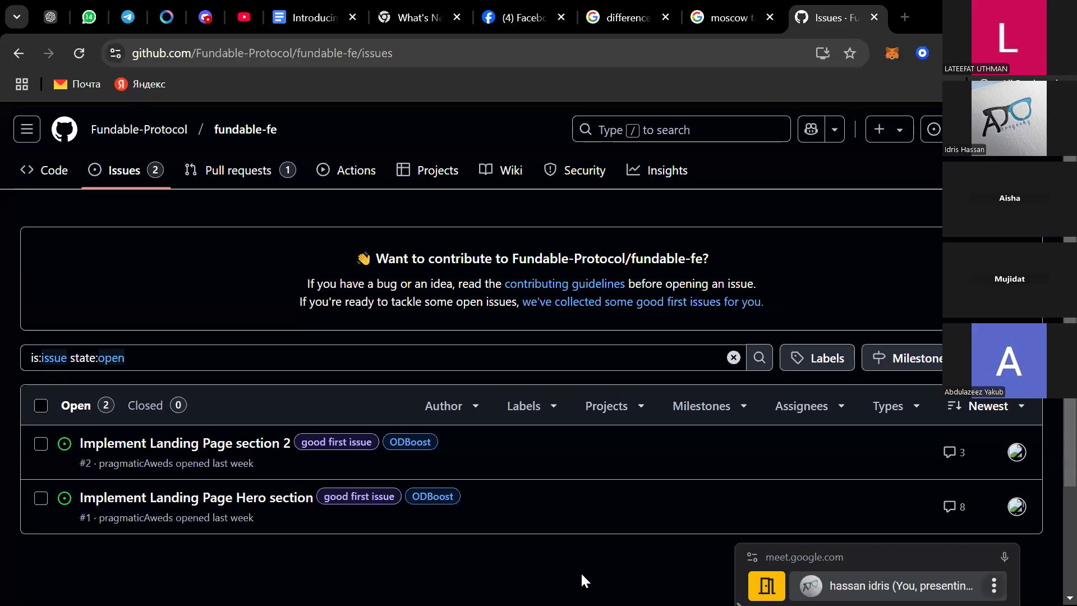
pyautogui.press('super')
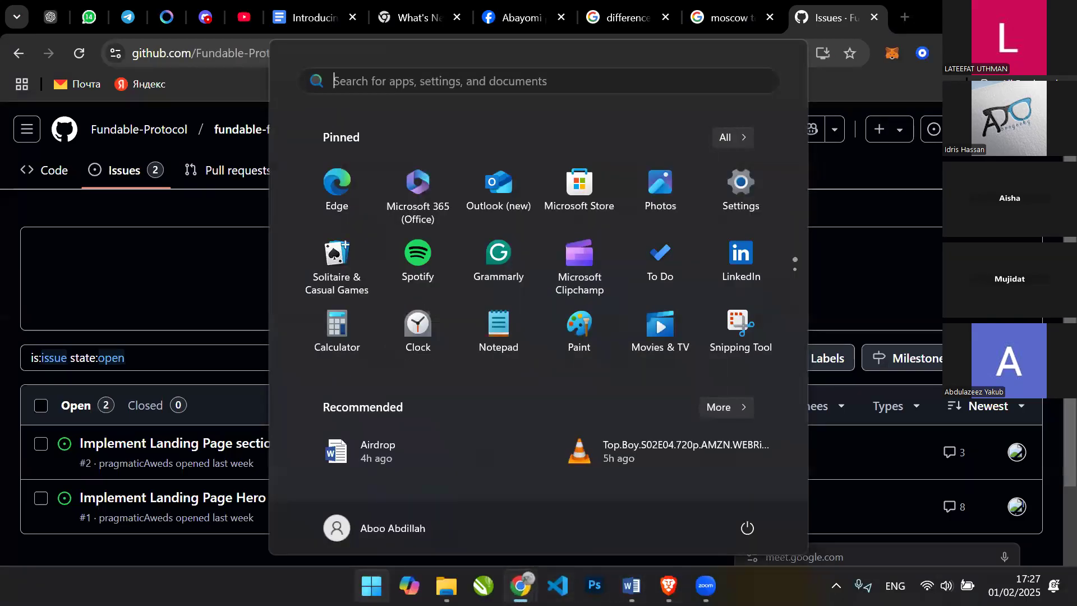
pyautogui.rightClick(520, 585)
pyautogui.click(530, 487)
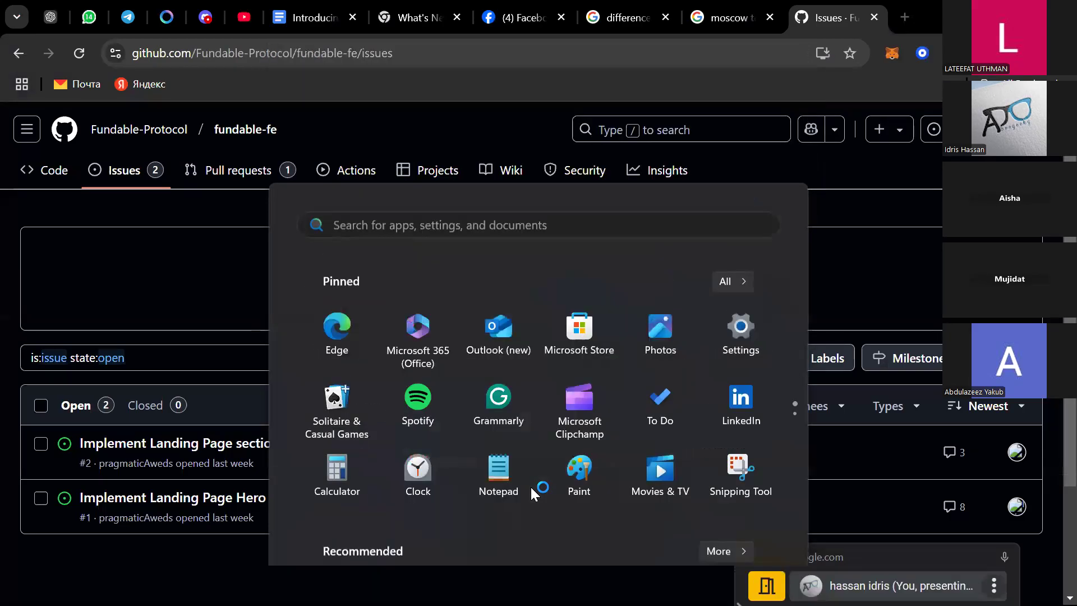
pyautogui.click(321, 314)
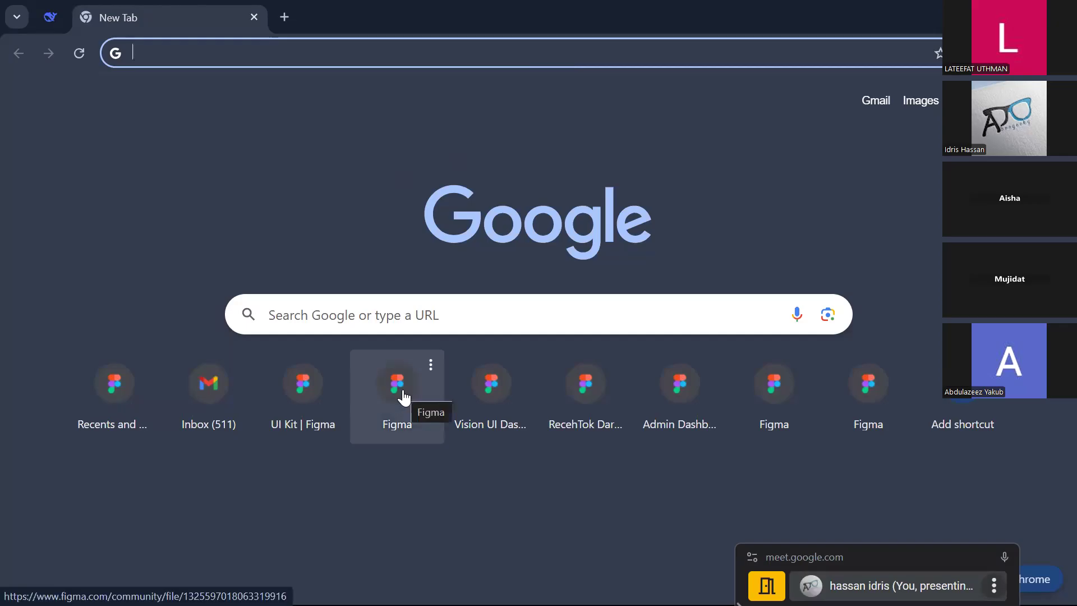
# Step: Open the Fundable new Figma file from the address bar suggestions
pyautogui.write('fu')
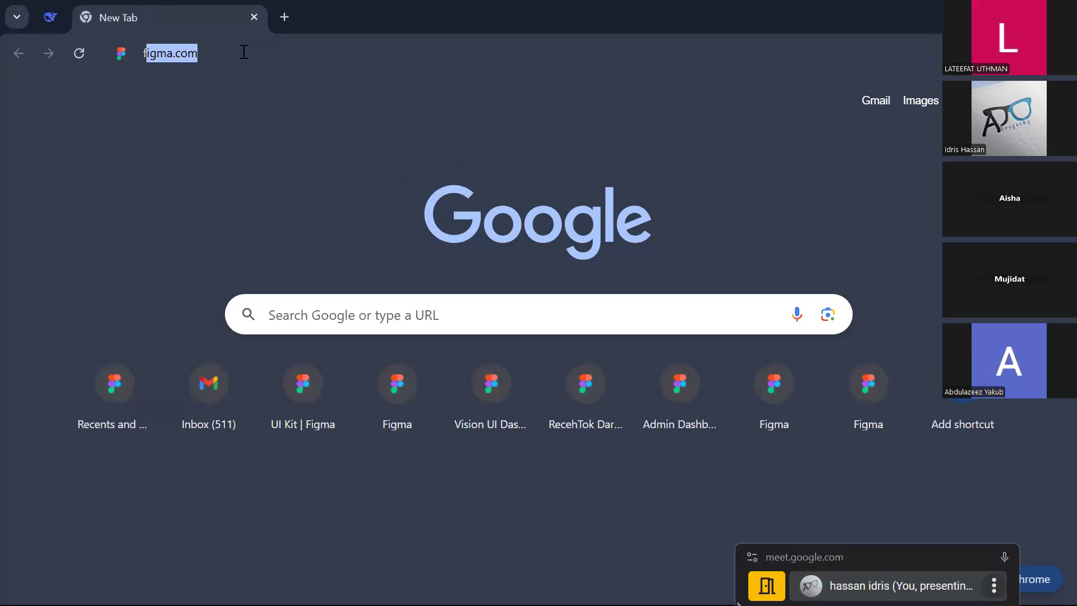
pyautogui.write('n')
pyautogui.press('Return')
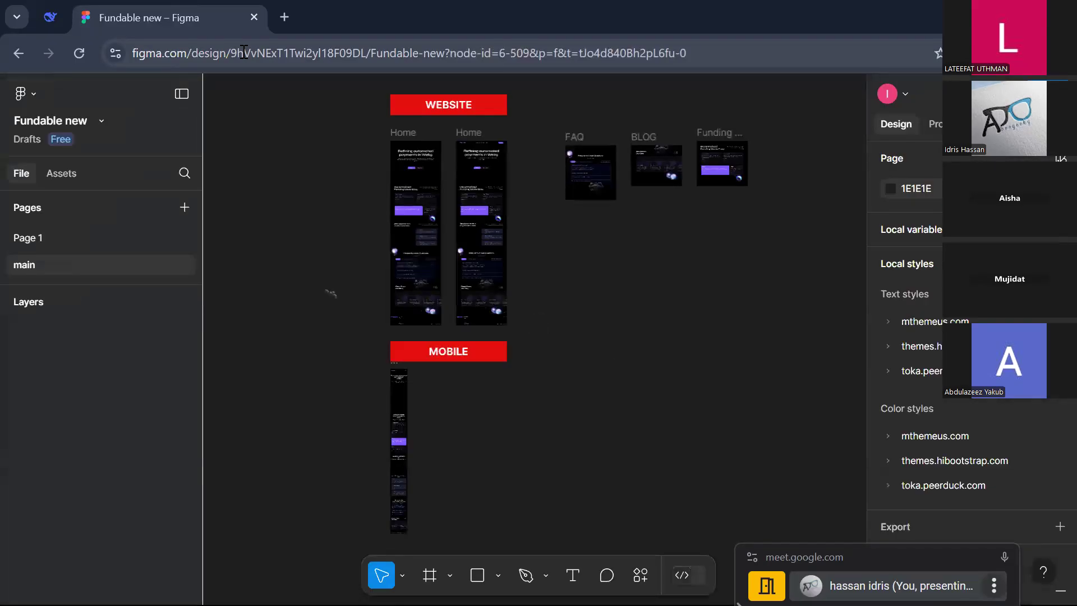
# Step: Present the first Home frame as a prototype in a new tab and hide the Figma UI
pyautogui.click(404, 136)
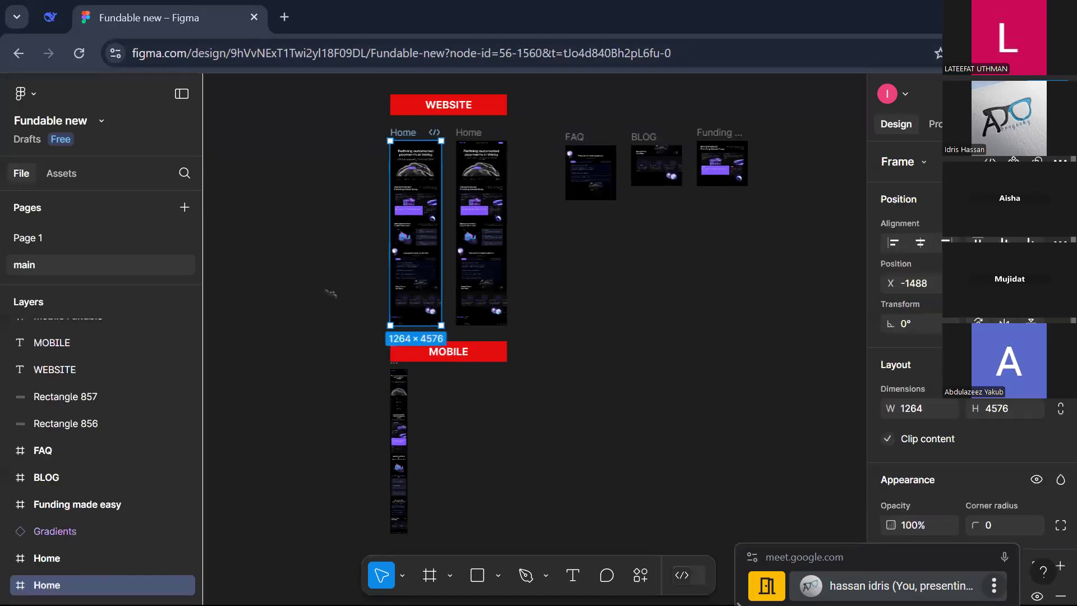
pyautogui.click(997, 94)
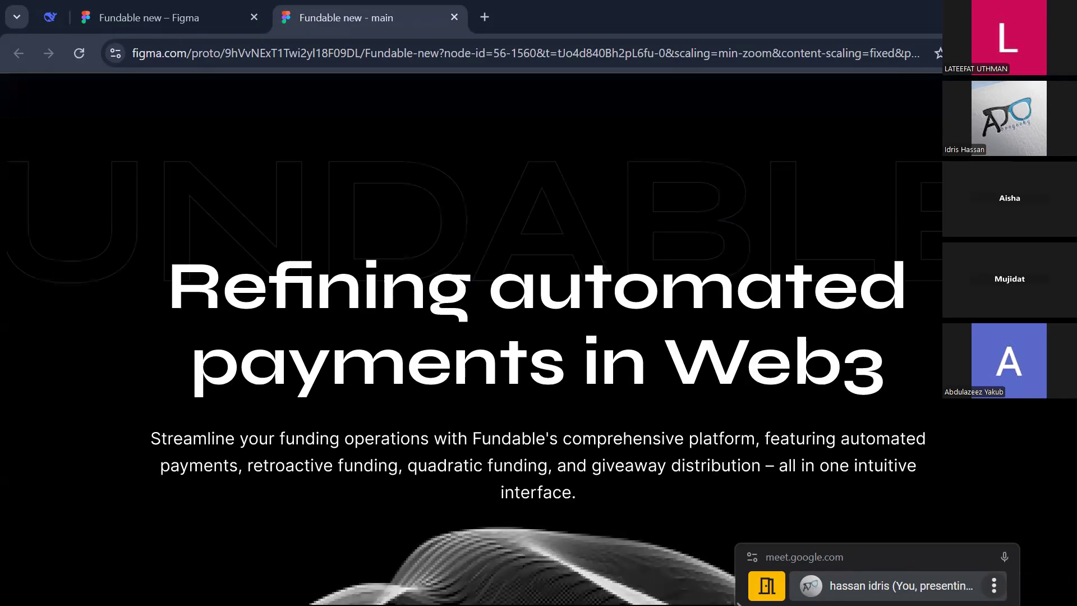
pyautogui.click(1017, 93)
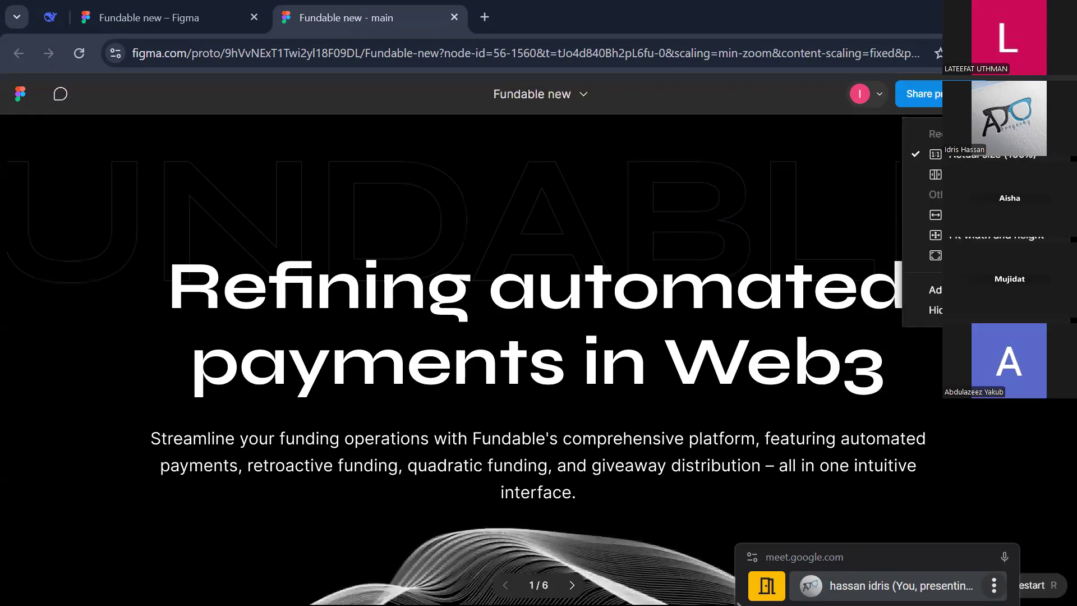
pyautogui.click(934, 310)
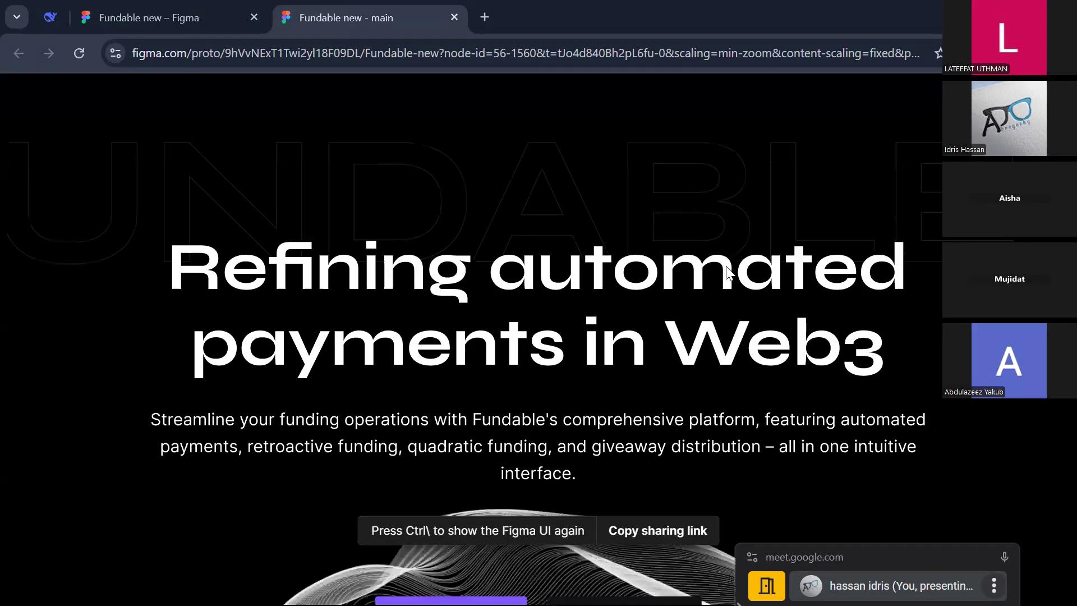
# Step: Scroll through the Home landing page prototype from the hero section down to the footer
pyautogui.click(133, 16)
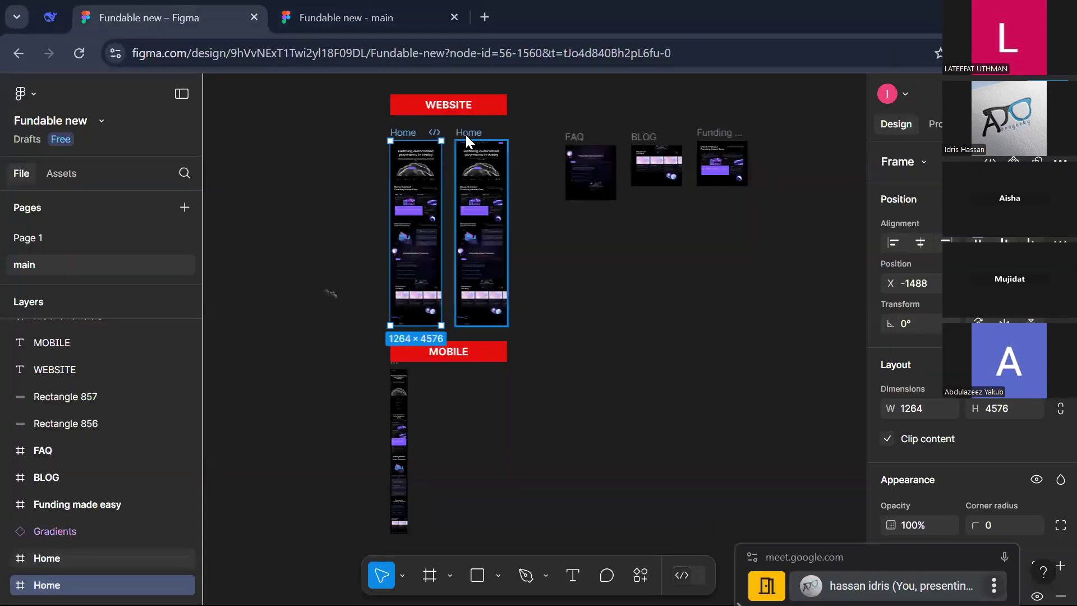
pyautogui.click(340, 26)
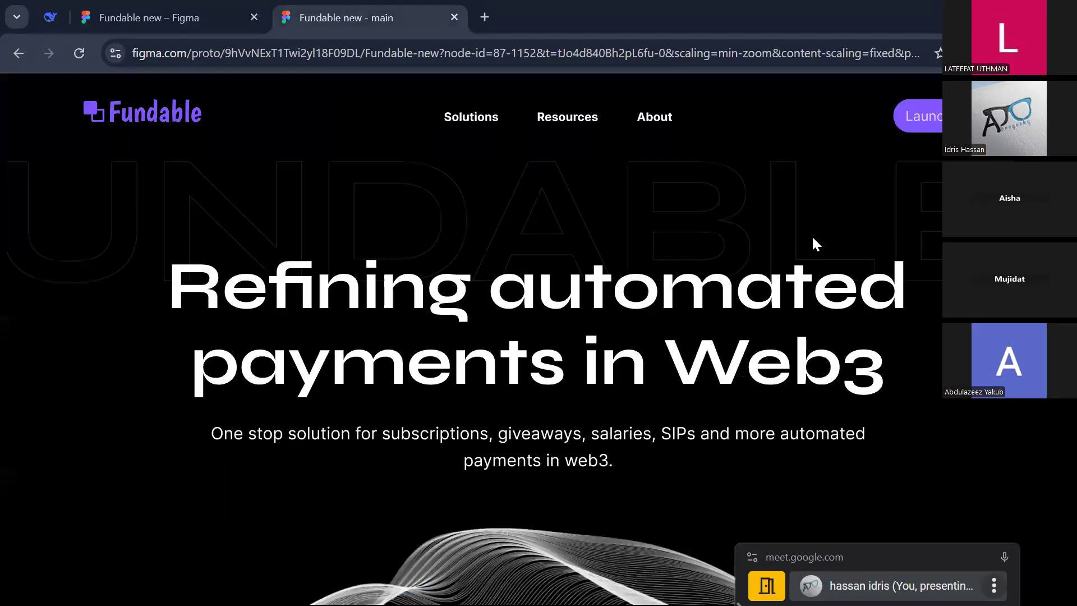
pyautogui.scroll(-10, 816, 244)
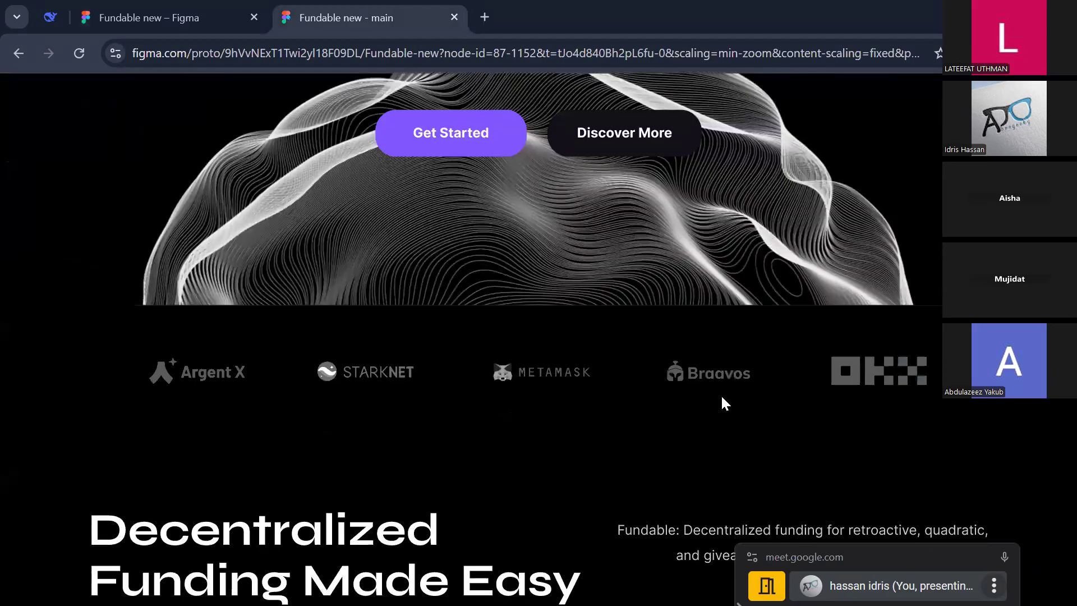
pyautogui.scroll(-4, 721, 398)
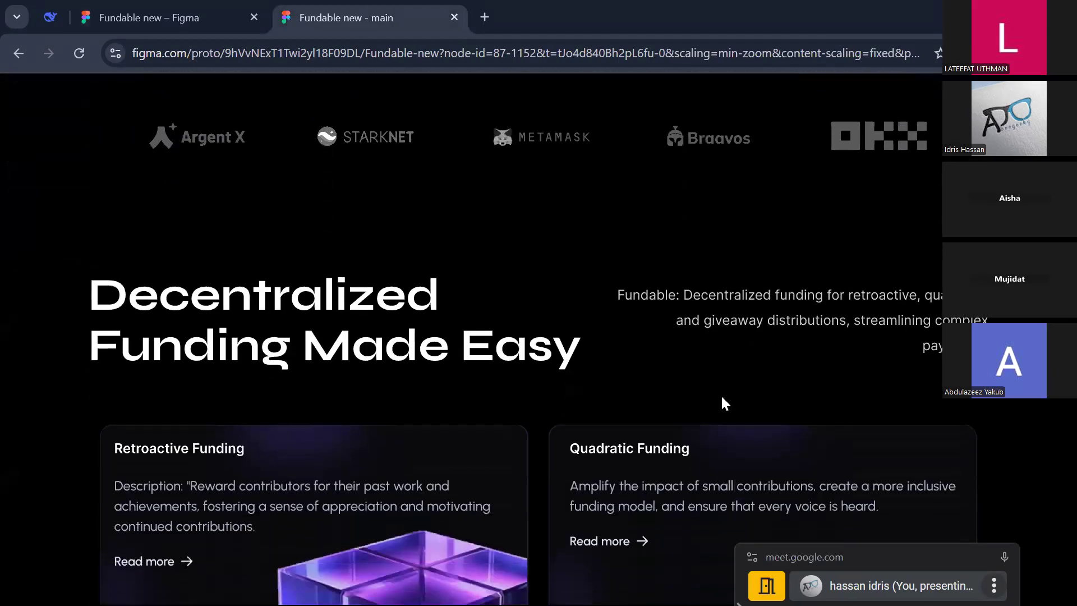
pyautogui.scroll(-4, 721, 398)
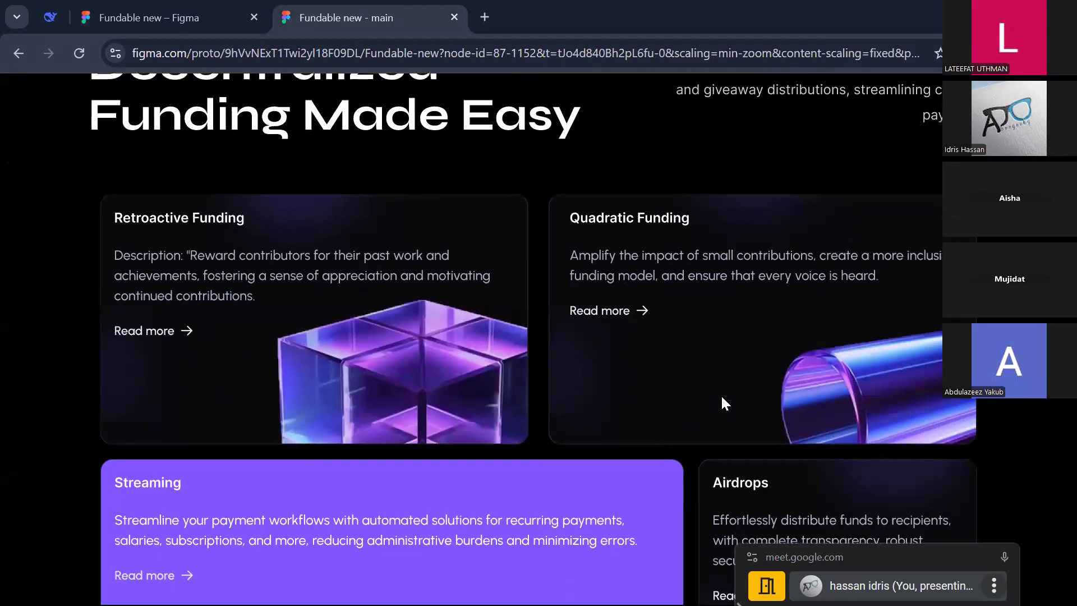
pyautogui.scroll(3, 721, 394)
pyautogui.scroll(-3, 721, 396)
pyautogui.scroll(3, 721, 394)
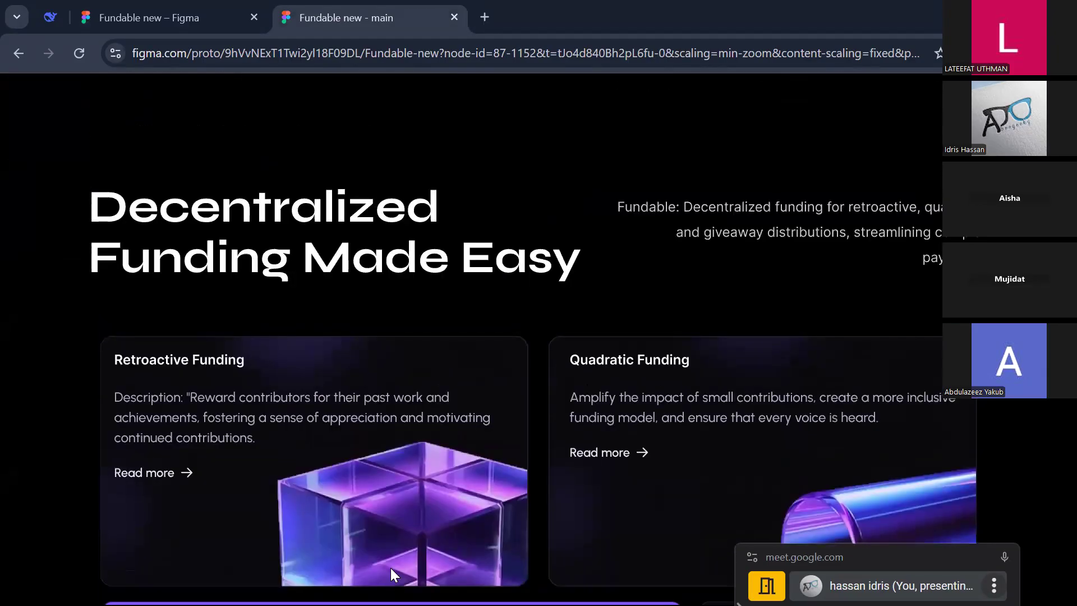
pyautogui.scroll(-8, 391, 568)
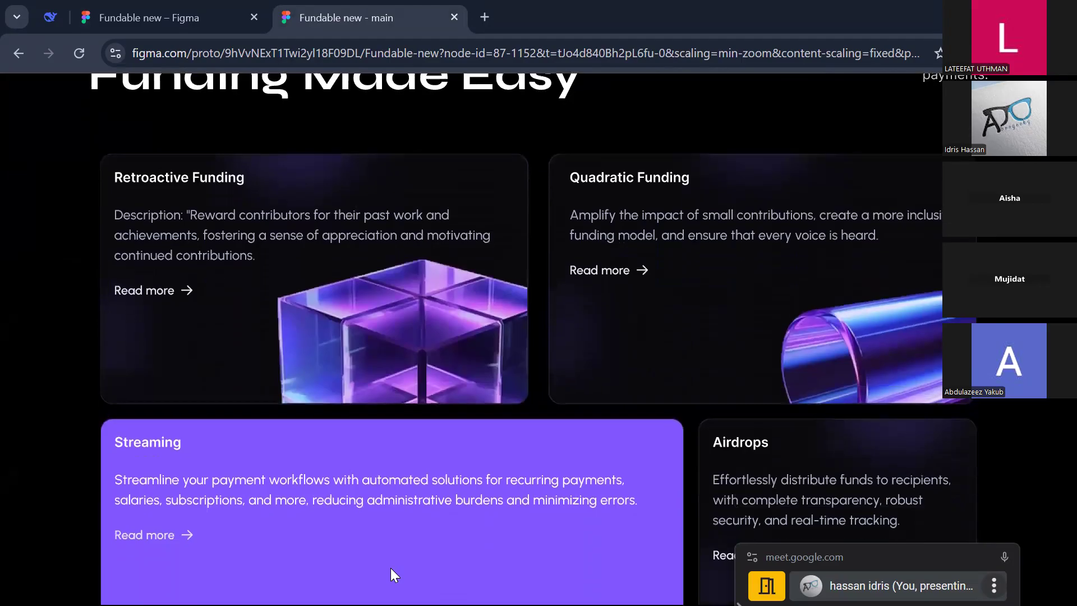
pyautogui.scroll(-8, 391, 573)
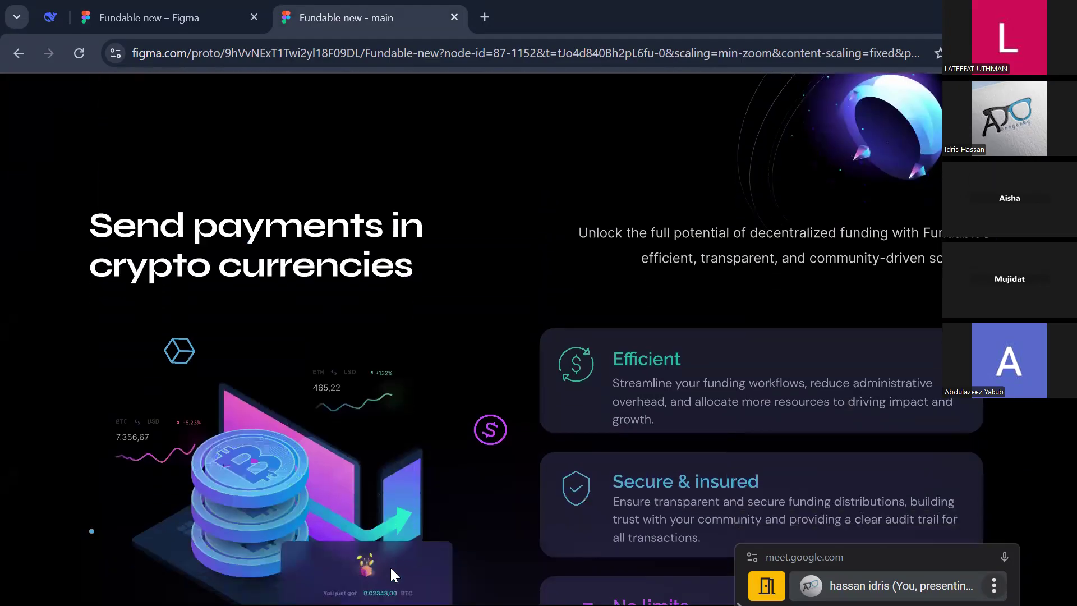
pyautogui.scroll(-9, 458, 448)
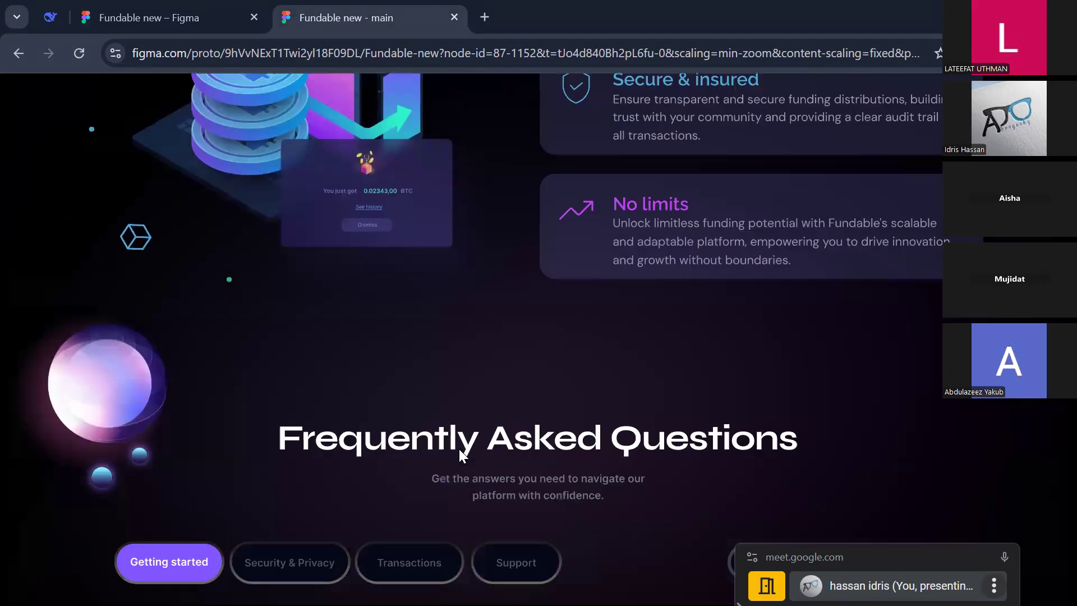
pyautogui.scroll(-7, 459, 448)
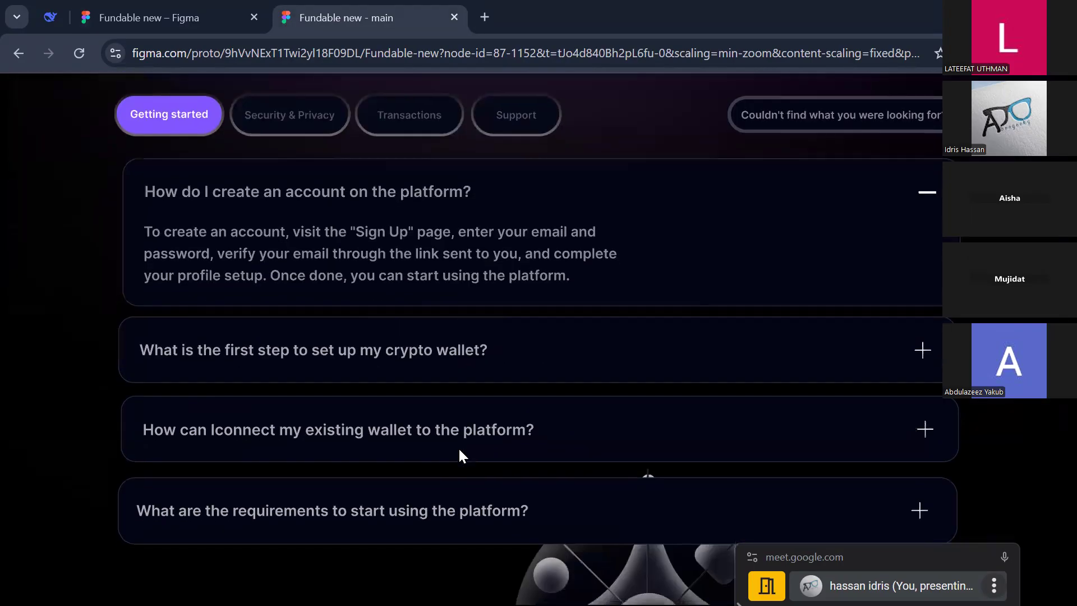
pyautogui.scroll(-3, 459, 450)
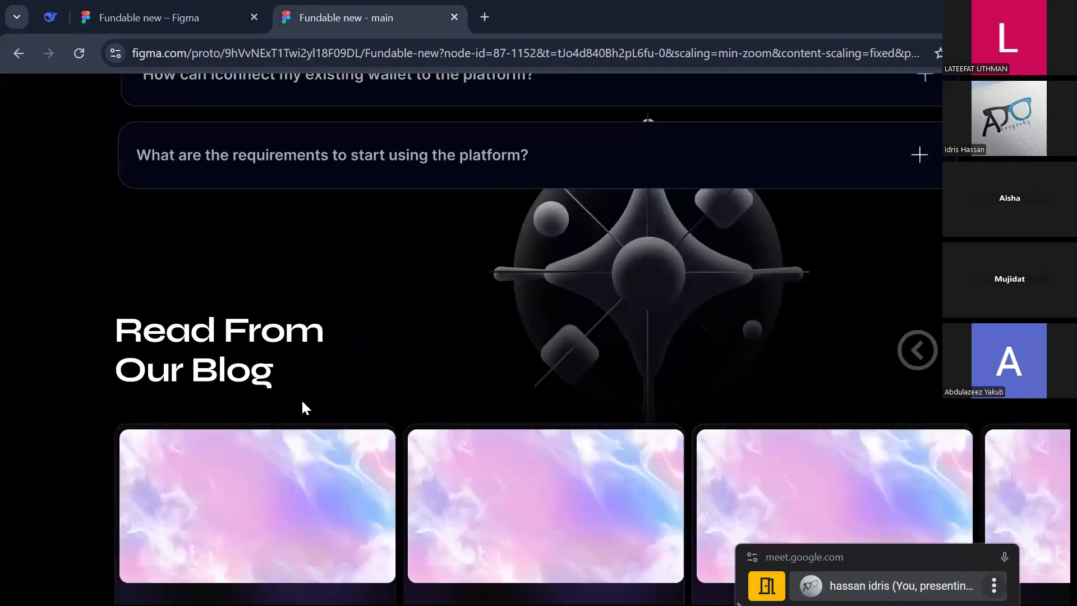
pyautogui.scroll(-10, 301, 402)
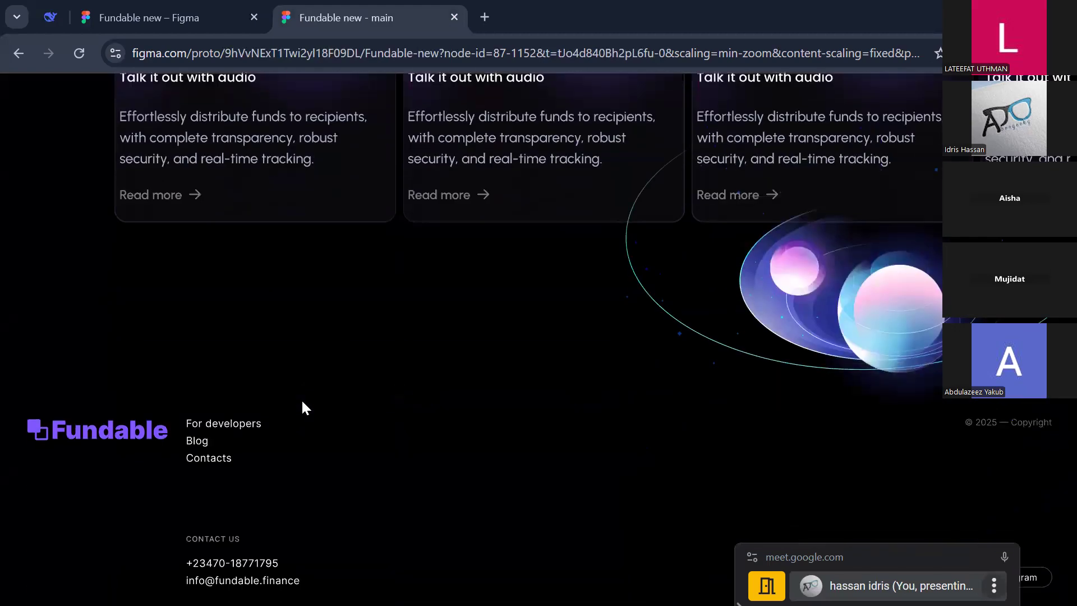
pyautogui.scroll(13, 301, 418)
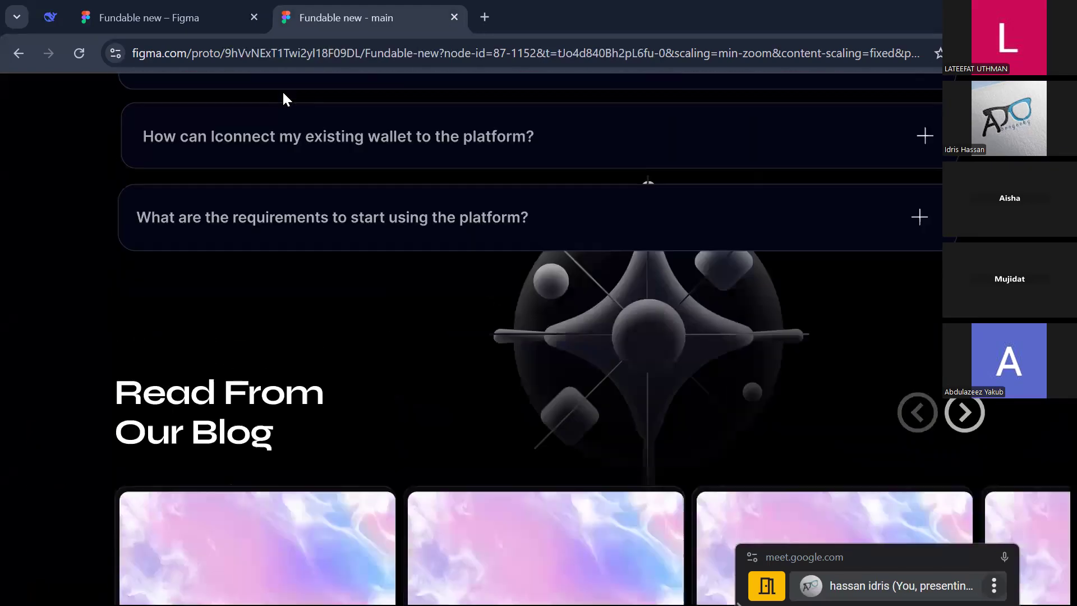
# Step: In the editor, zoom to the second Home frame's header and select its Fundable logo
pyautogui.click(162, 12)
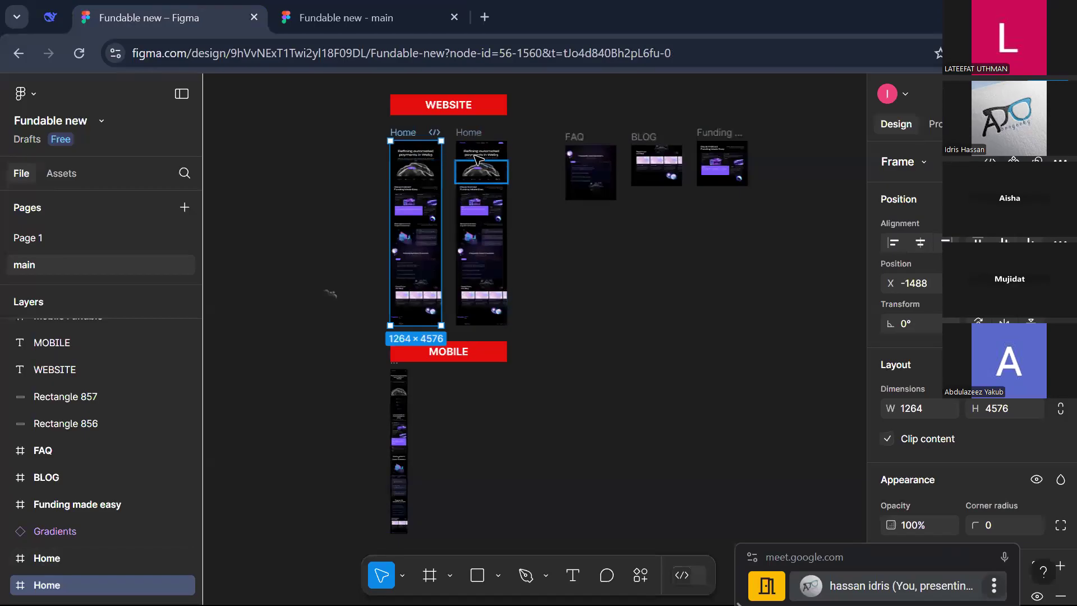
pyautogui.click(477, 141)
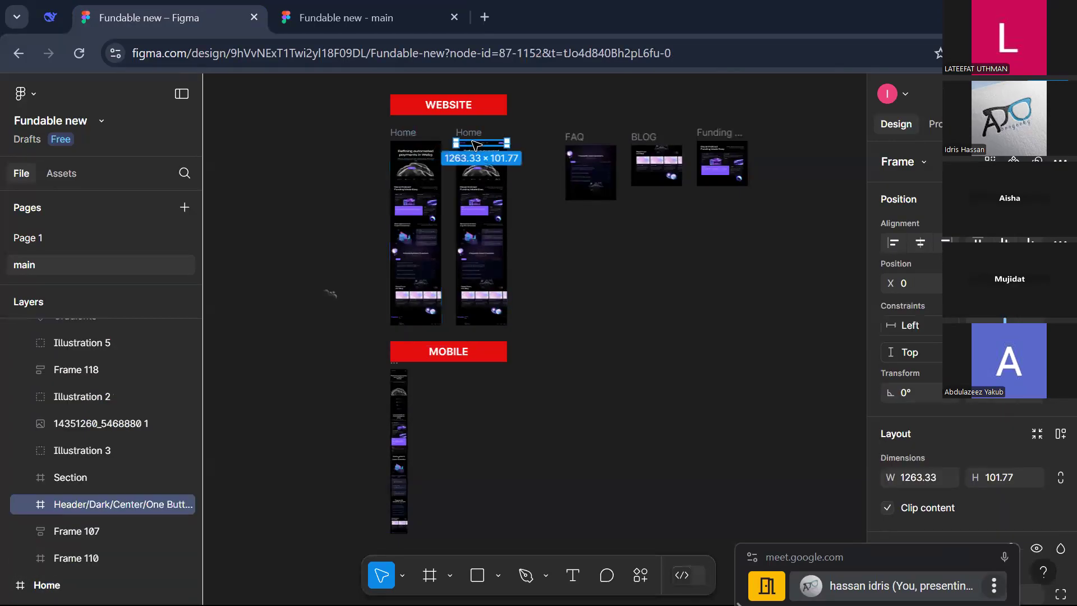
pyautogui.hotkey('shift', '2')
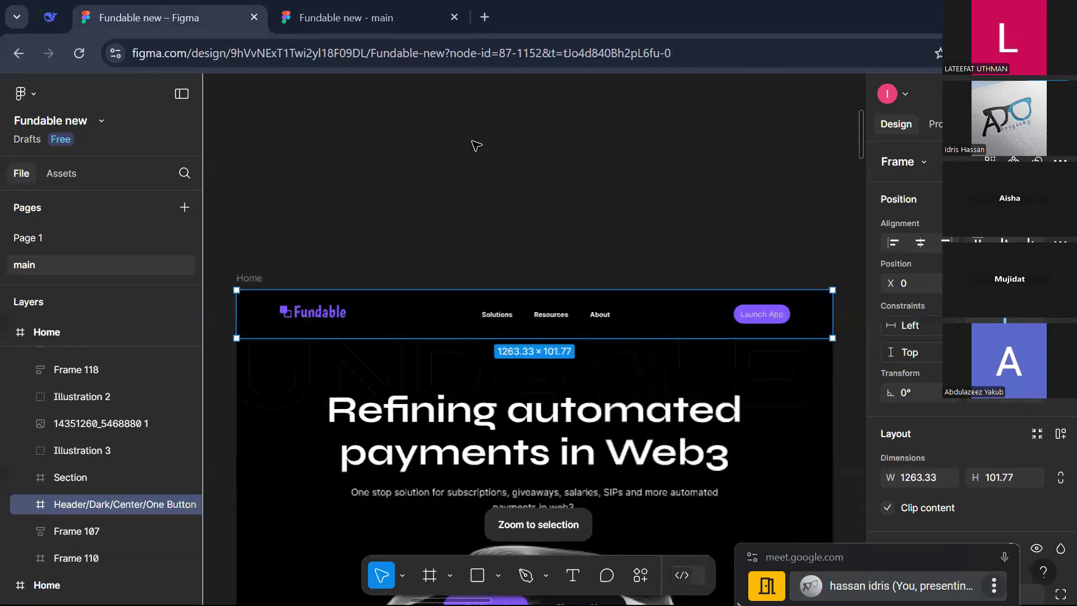
pyautogui.click(313, 312)
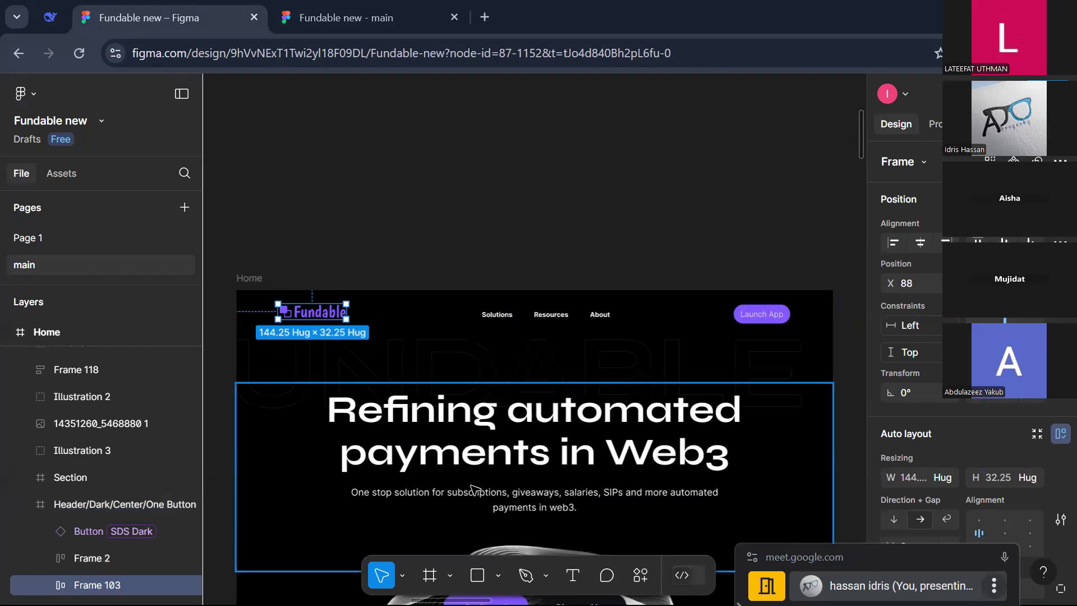
pyautogui.scroll(-5, 474, 490)
pyautogui.scroll(-6, 474, 489)
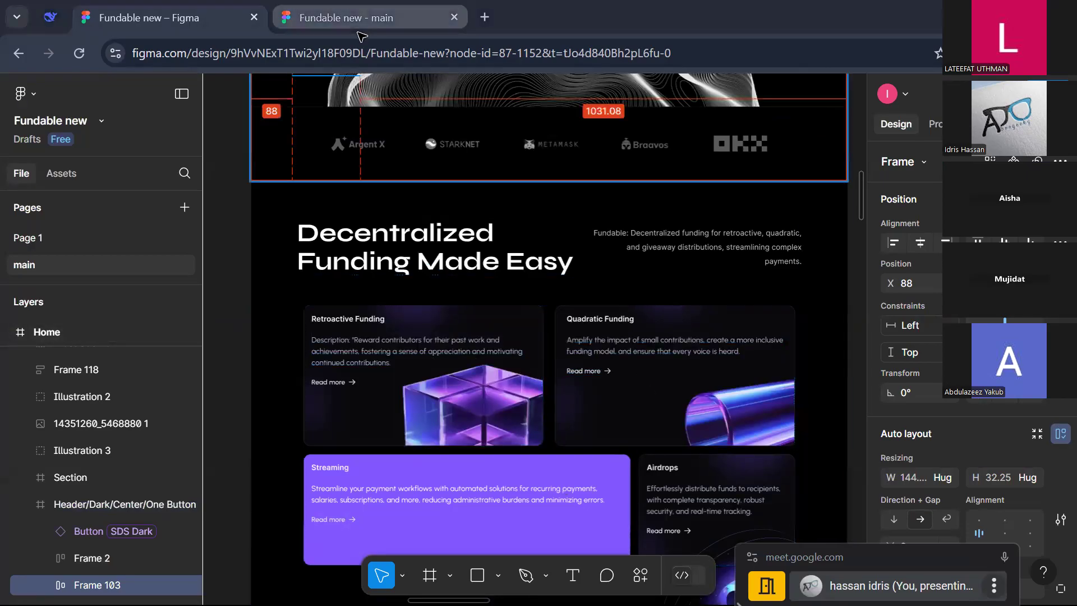
# Step: Switch to the Untitled Figma file and select the ellipse and the two landing page images in turn
pyautogui.hotkey('alt', 'Tab')
pyautogui.hotkey('alt', 'Tab')
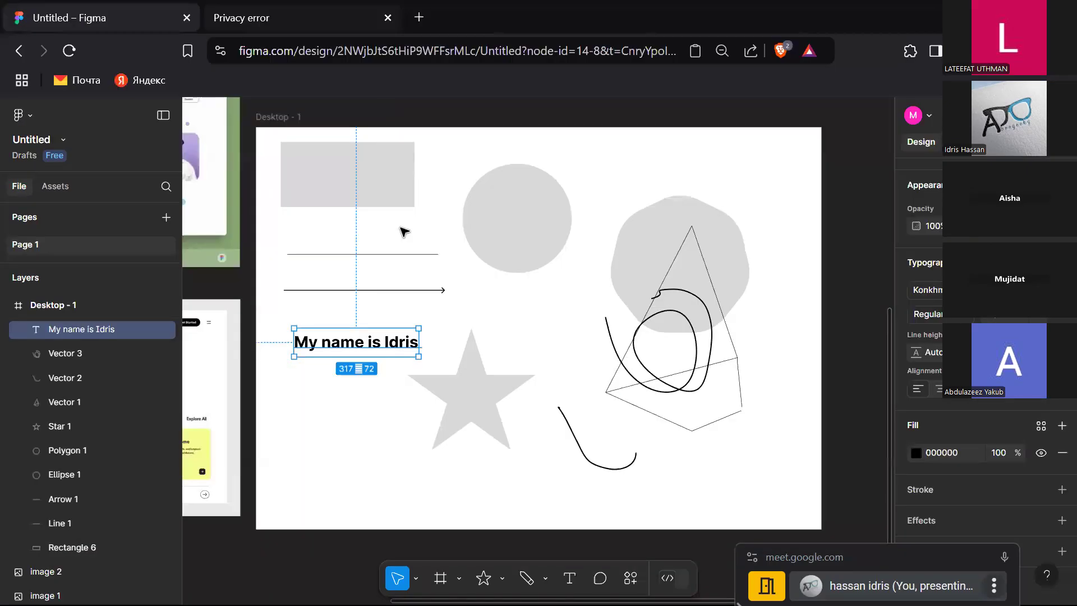
pyautogui.click(541, 224)
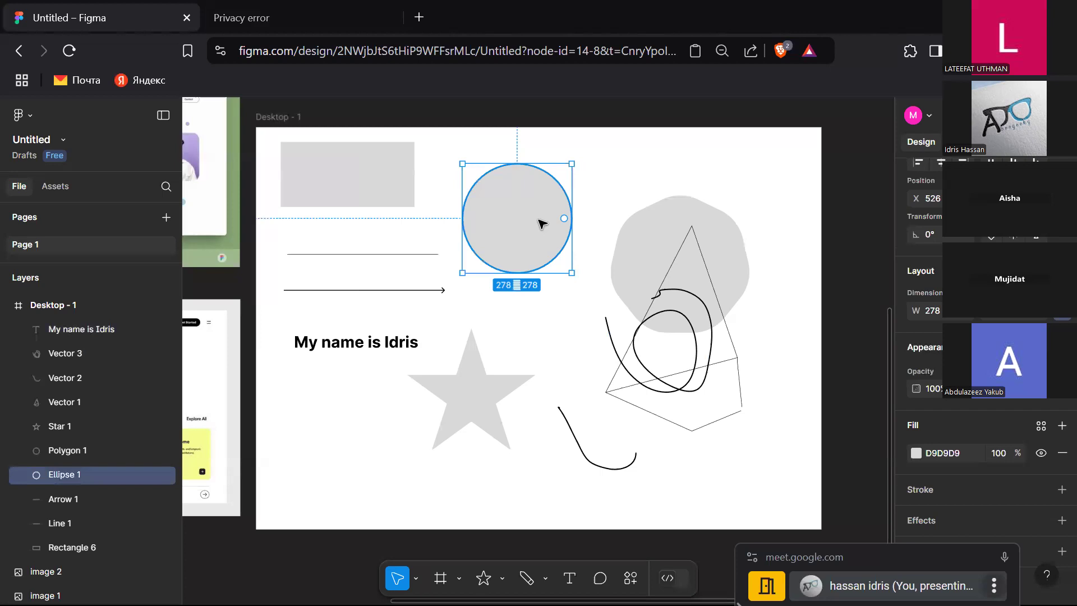
pyautogui.hscroll(-5, 542, 223)
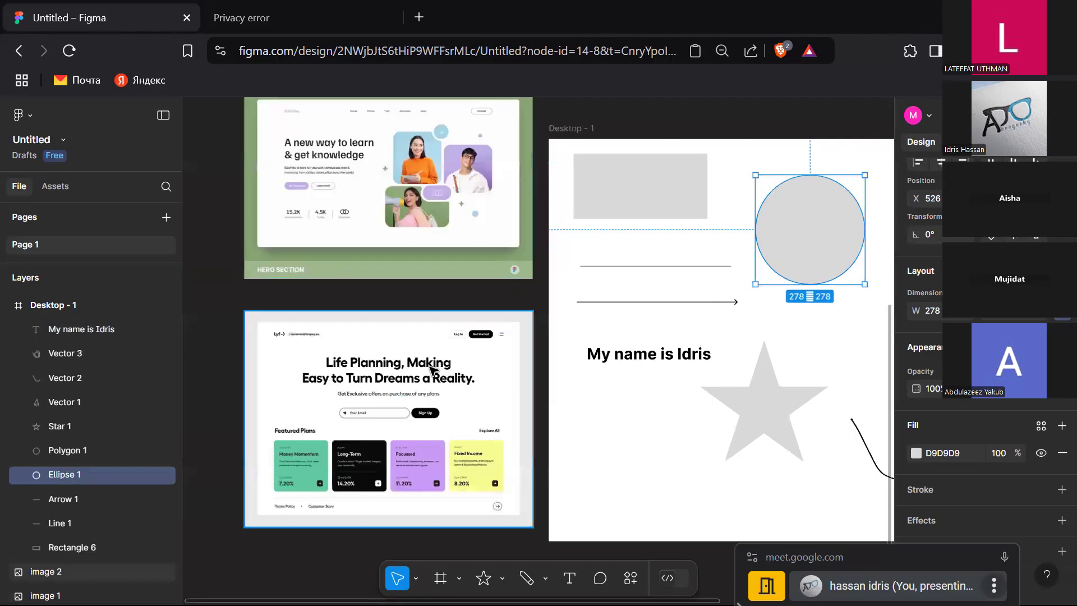
pyautogui.scroll(1, 432, 370)
pyautogui.click(415, 234)
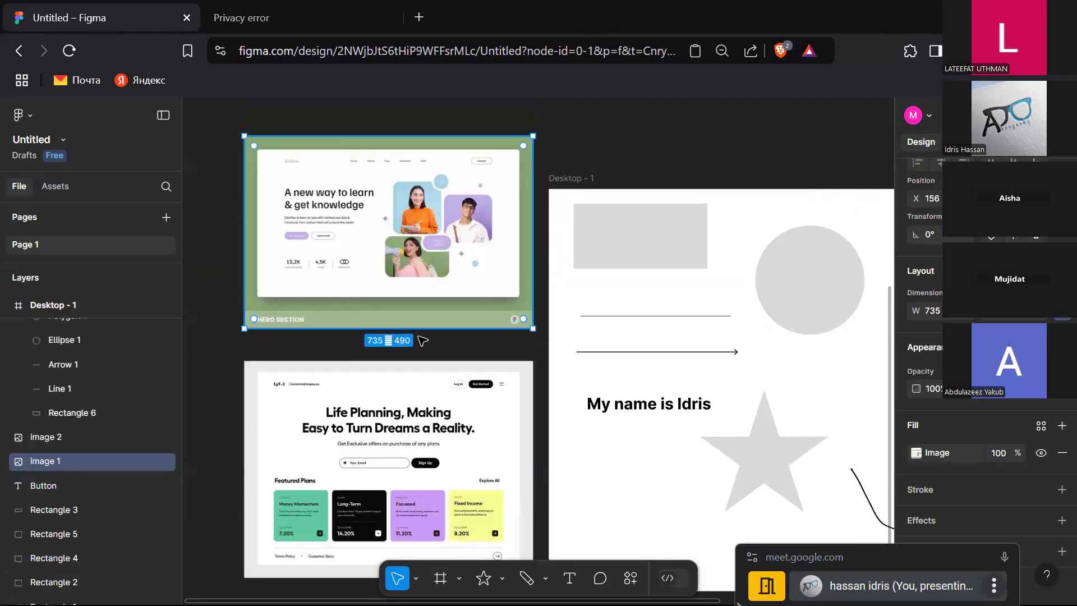
pyautogui.click(336, 387)
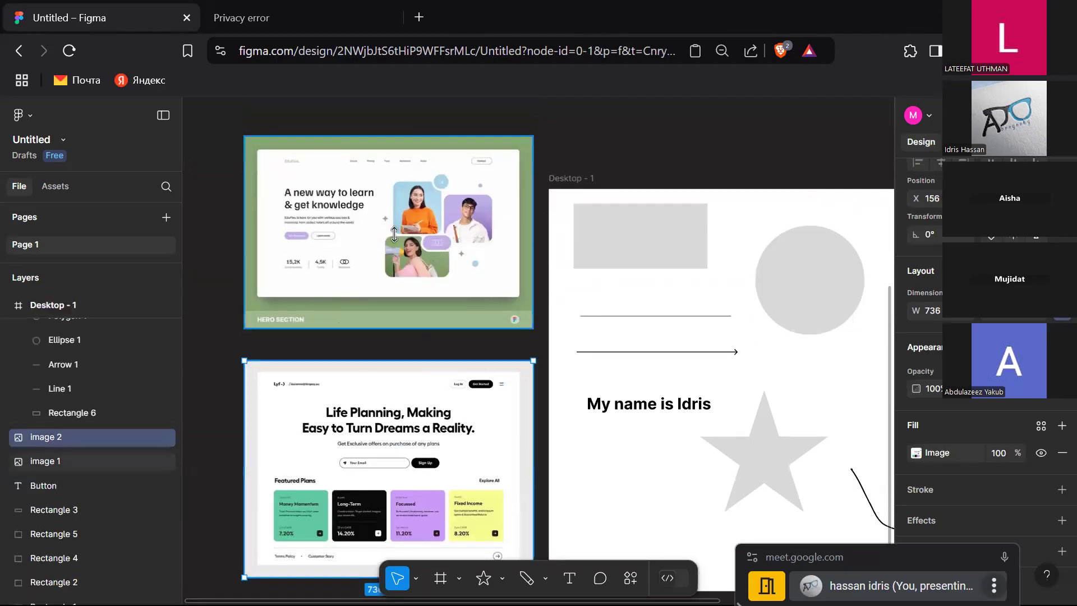
pyautogui.click(342, 270)
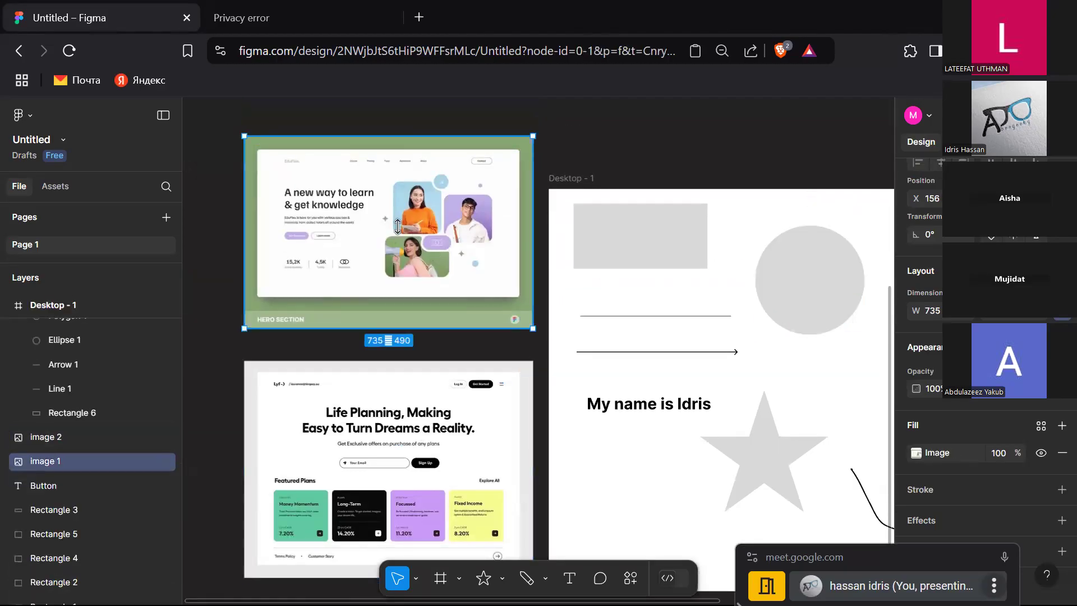
pyautogui.click(367, 365)
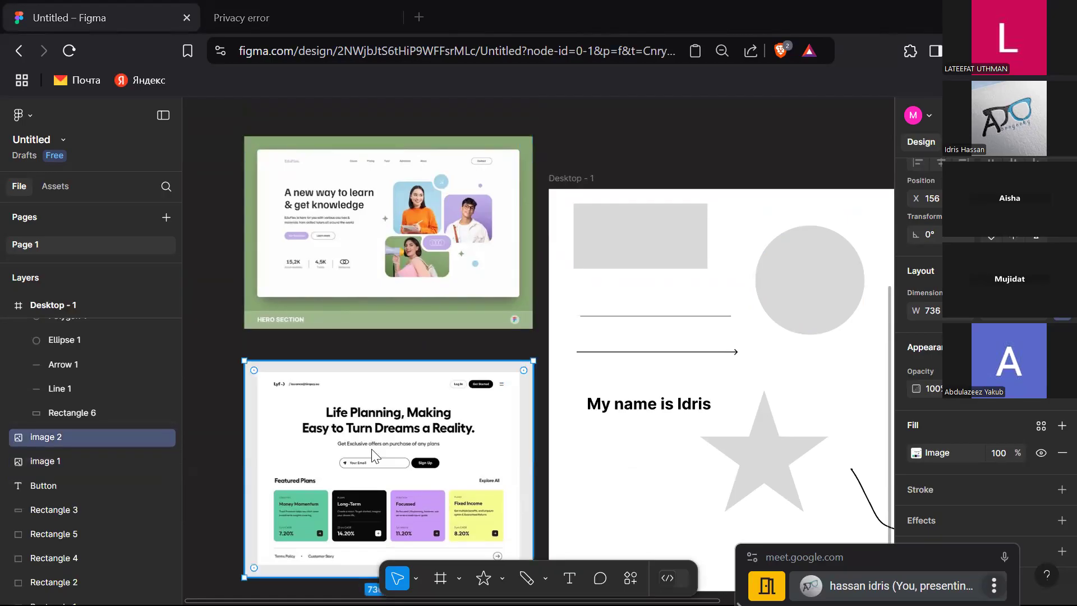
pyautogui.hotkey('alt', 'Tab')
pyautogui.press('Tab')
pyautogui.hotkey('shift', 'Tab')
pyautogui.hotkey('shift', 'Tab')
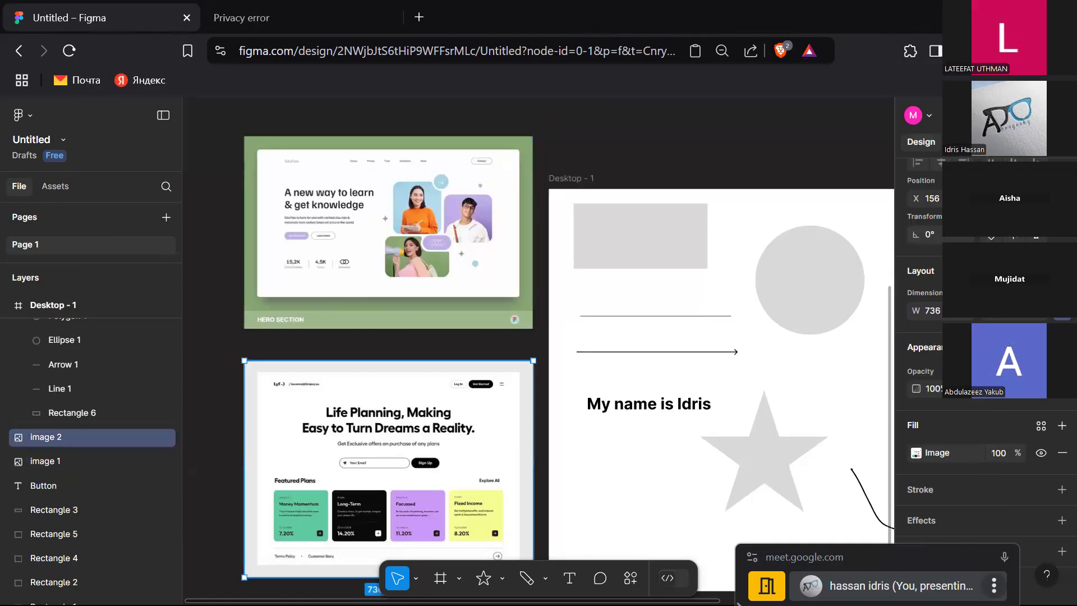
# Step: In the Google Meet call, open the participants list and then the in-call messages
pyautogui.click(980, 557)
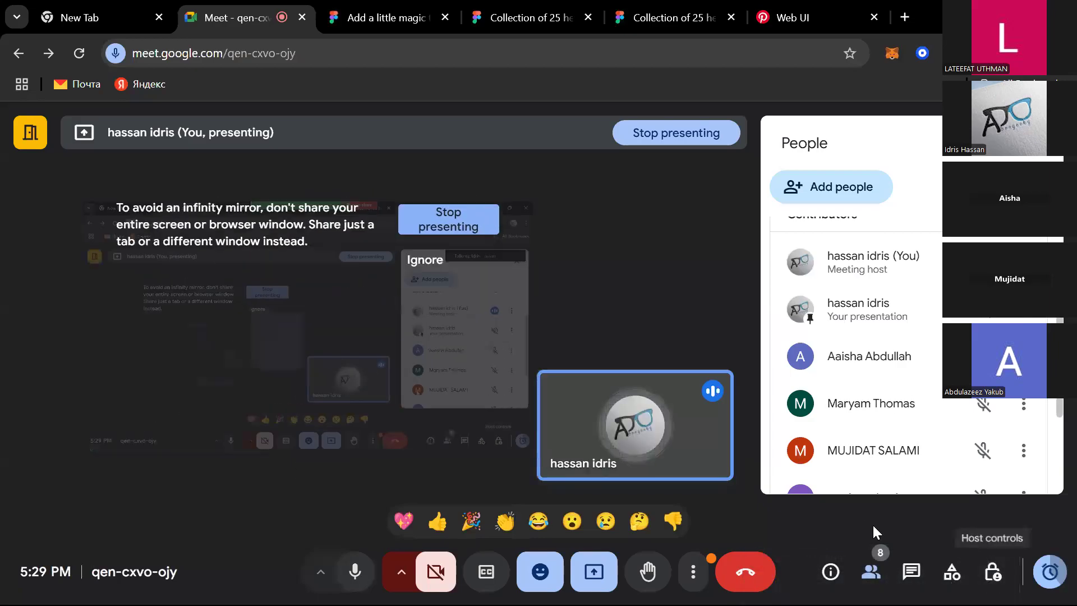
pyautogui.click(910, 571)
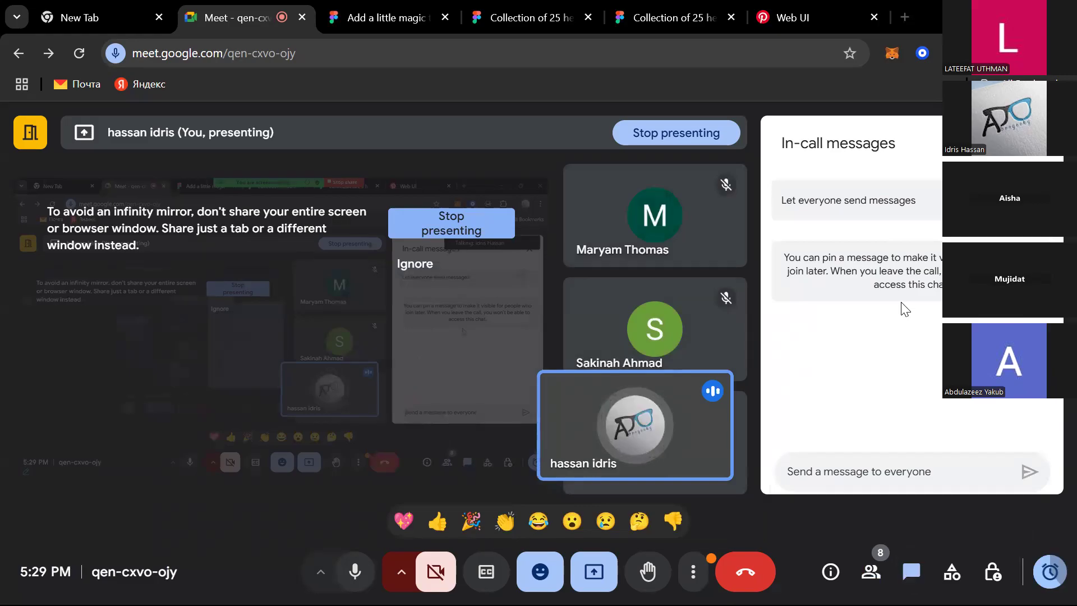
pyautogui.hotkey('alt', 'Tab')
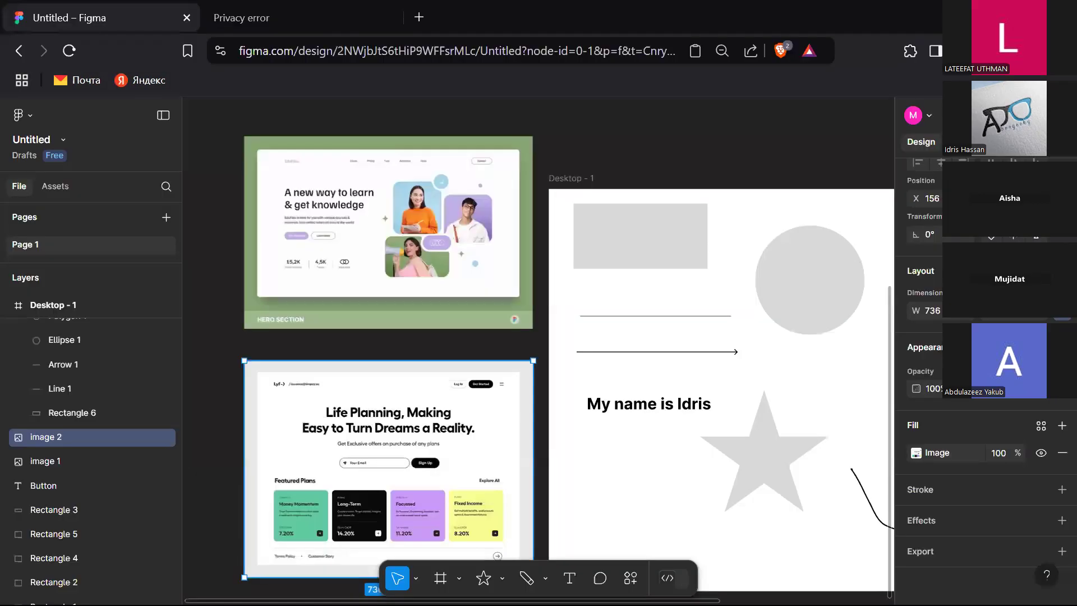
pyautogui.hotkey('alt', 'Tab')
pyautogui.press('super')
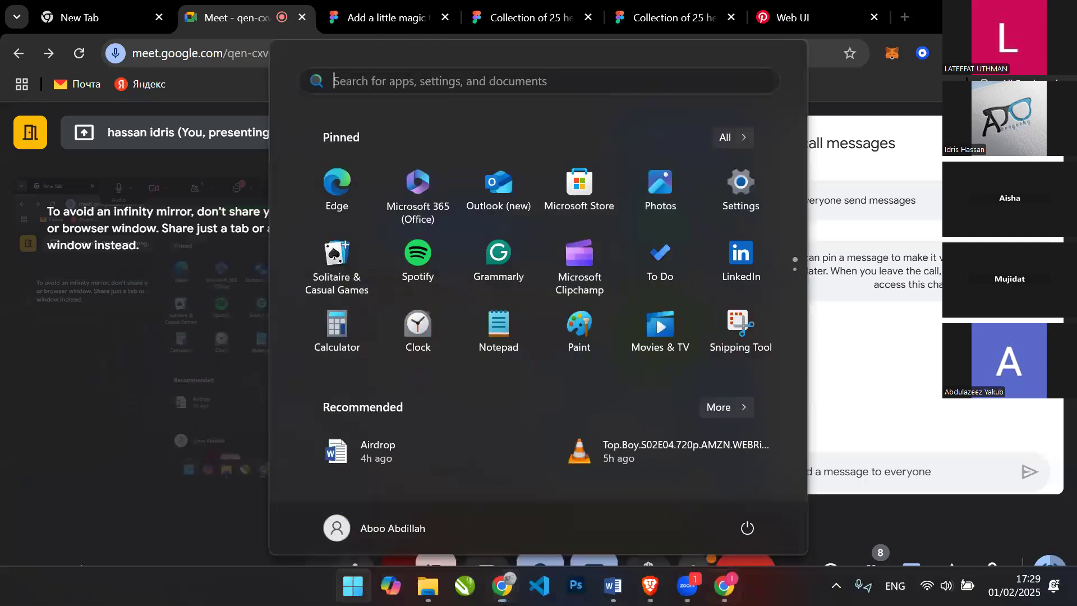
pyautogui.moveTo(687, 586)
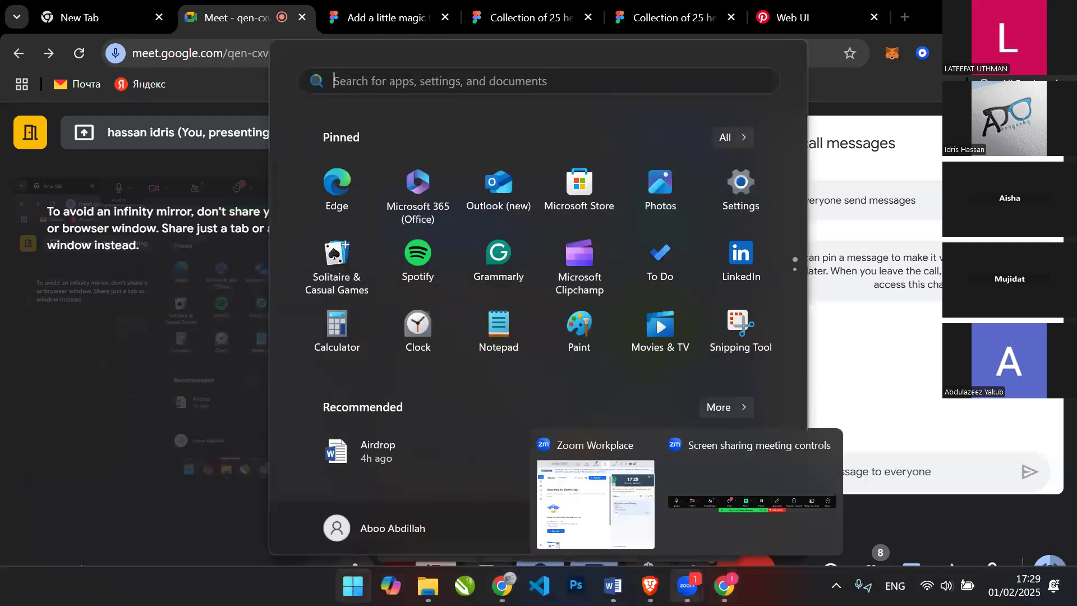
pyautogui.click(616, 503)
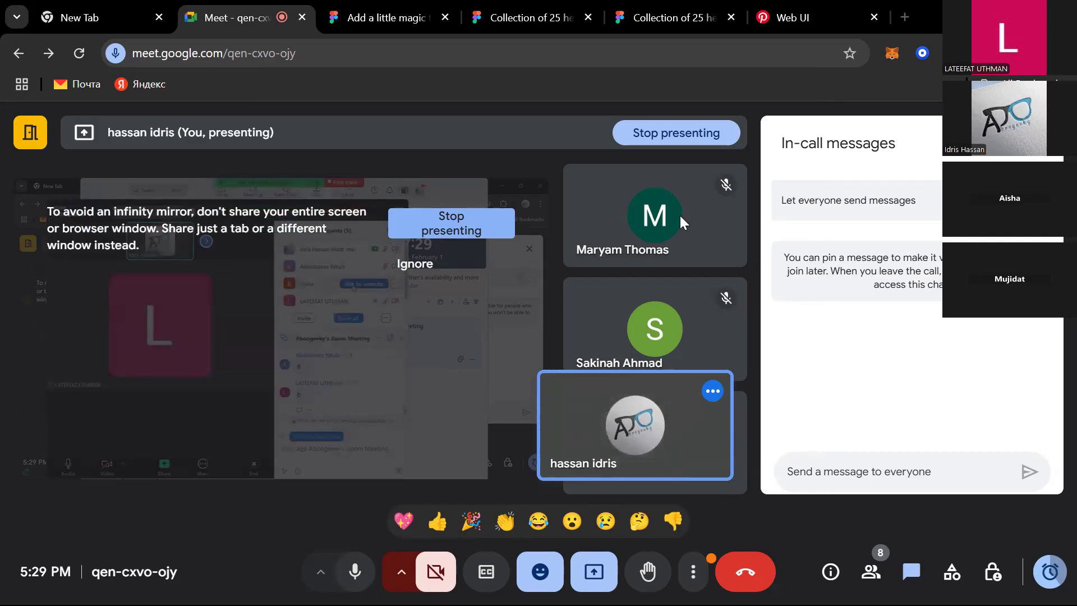
pyautogui.hotkey('alt', 'Tab')
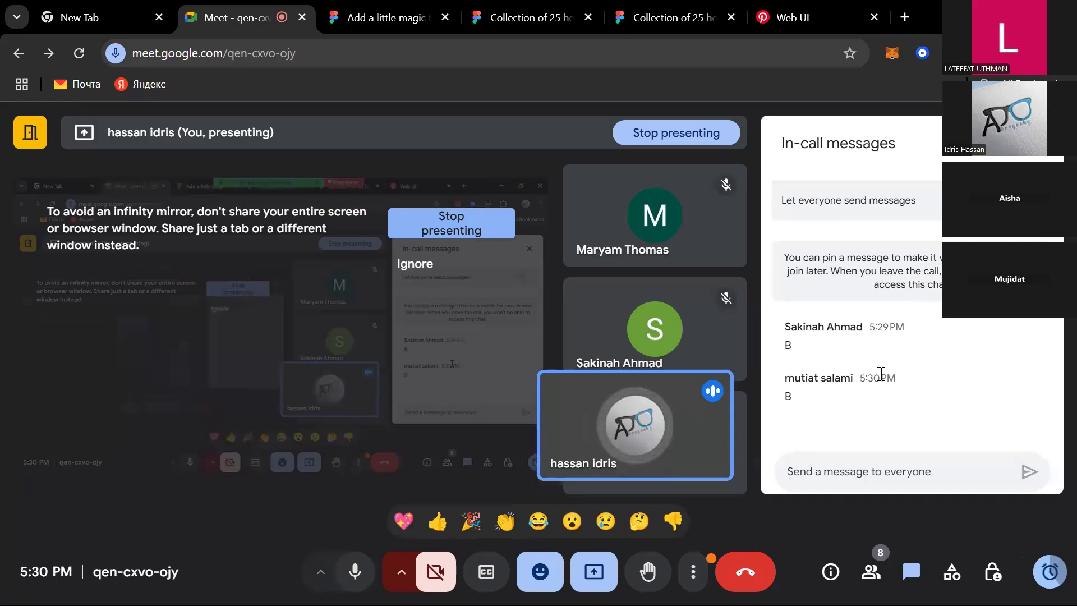
# Step: Switch back to the Untitled Figma file window
pyautogui.hotkey('alt', 'Tab')
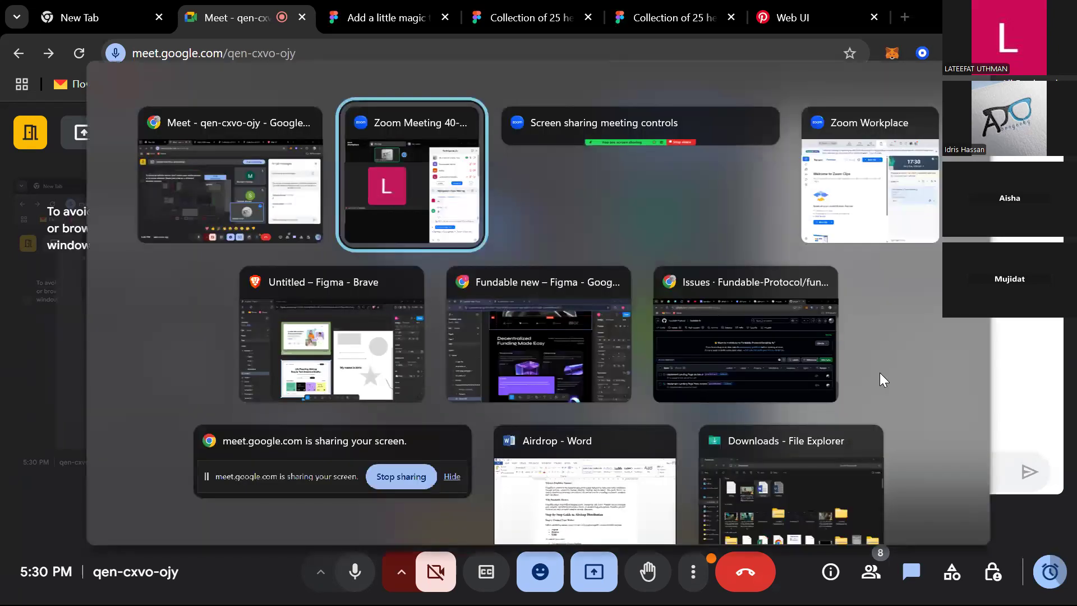
pyautogui.hotkey('alt', 'Tab')
pyautogui.hotkey('alt', 'Tab')
pyautogui.hotkey('alt', 'Tab')
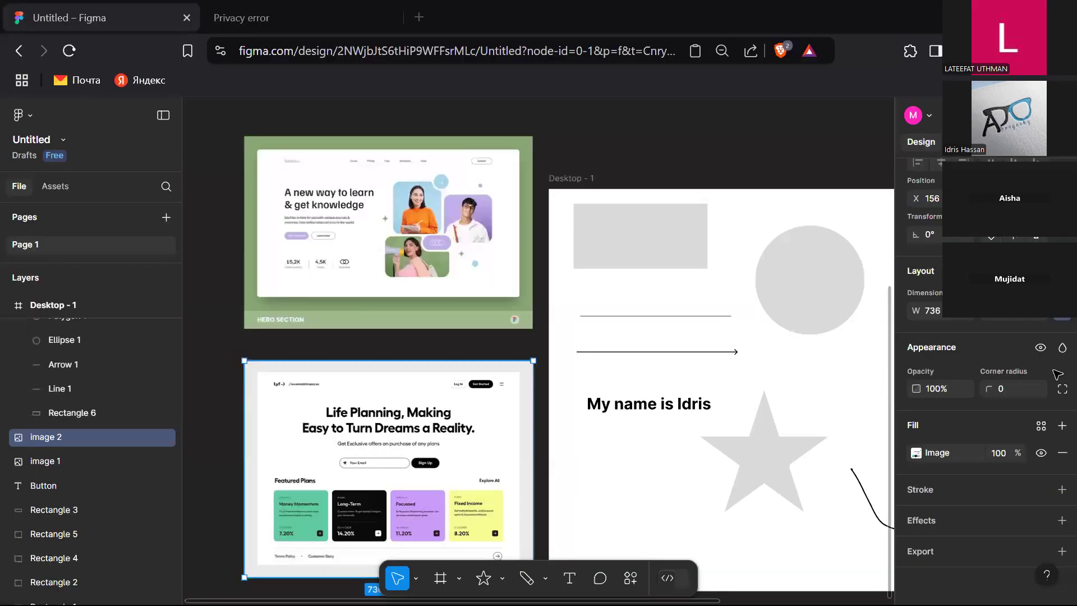
# Step: Delete the green Hero Section landing page image from the canvas
pyautogui.click(755, 381)
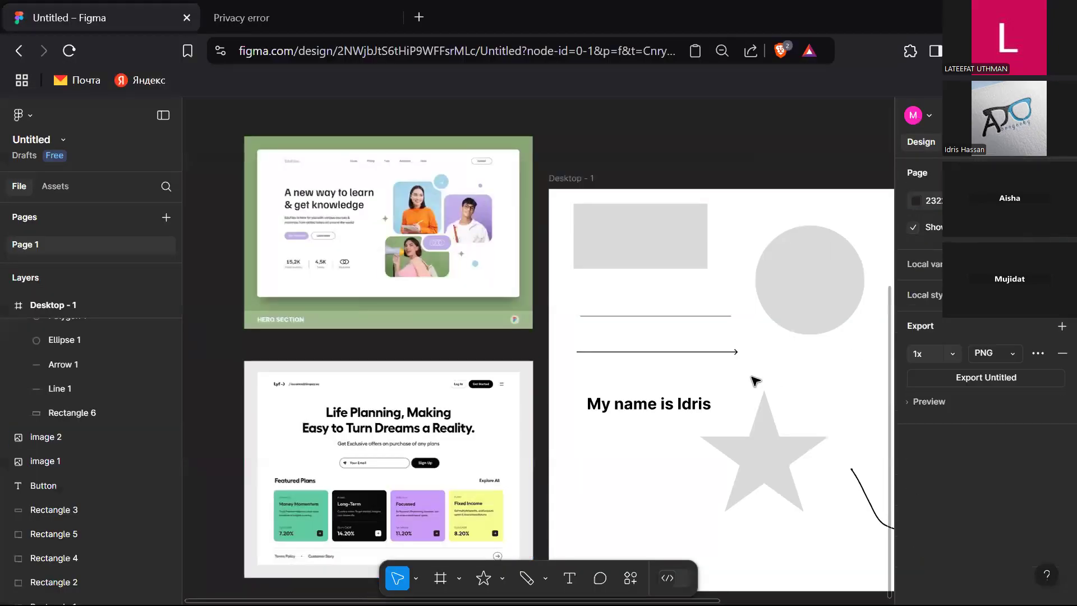
pyautogui.click(604, 232)
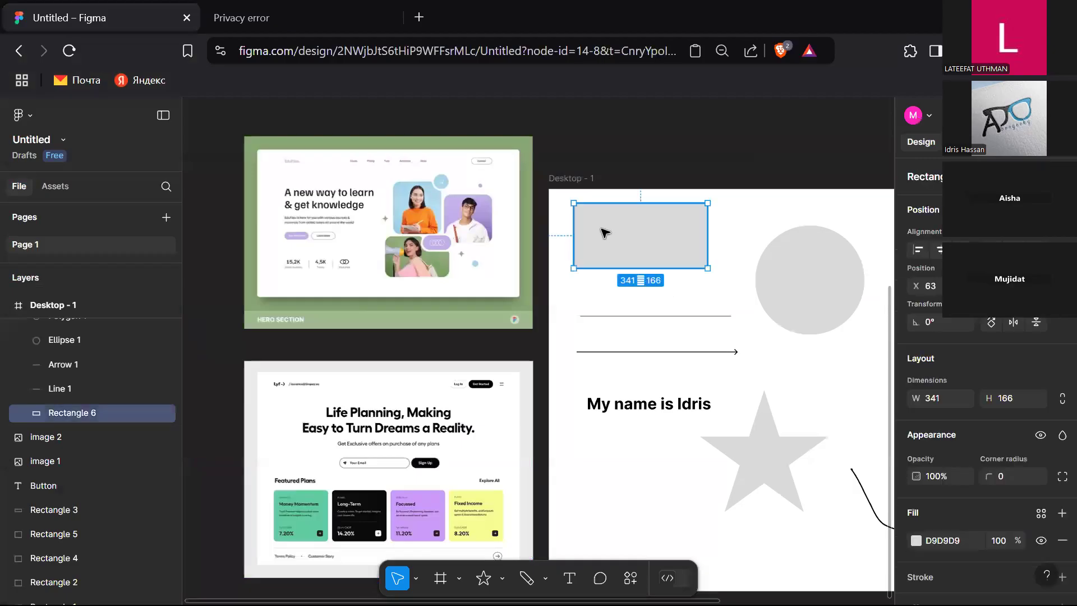
pyautogui.click(400, 211)
pyautogui.press('Delete')
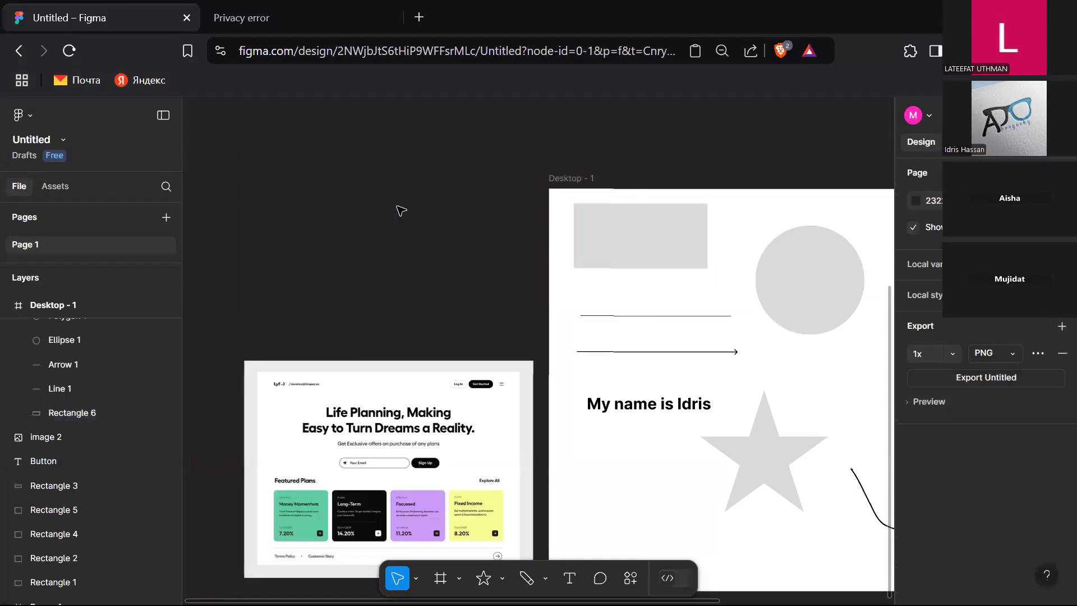
# Step: Move the Life Planning landing page image up, set its width to 1440 and reposition it on the canvas
pyautogui.click(409, 384)
pyautogui.moveTo(370, 200)
pyautogui.mouseDown()
pyautogui.moveTo(373, 169)
pyautogui.moveTo(383, 190)
pyautogui.mouseUp()
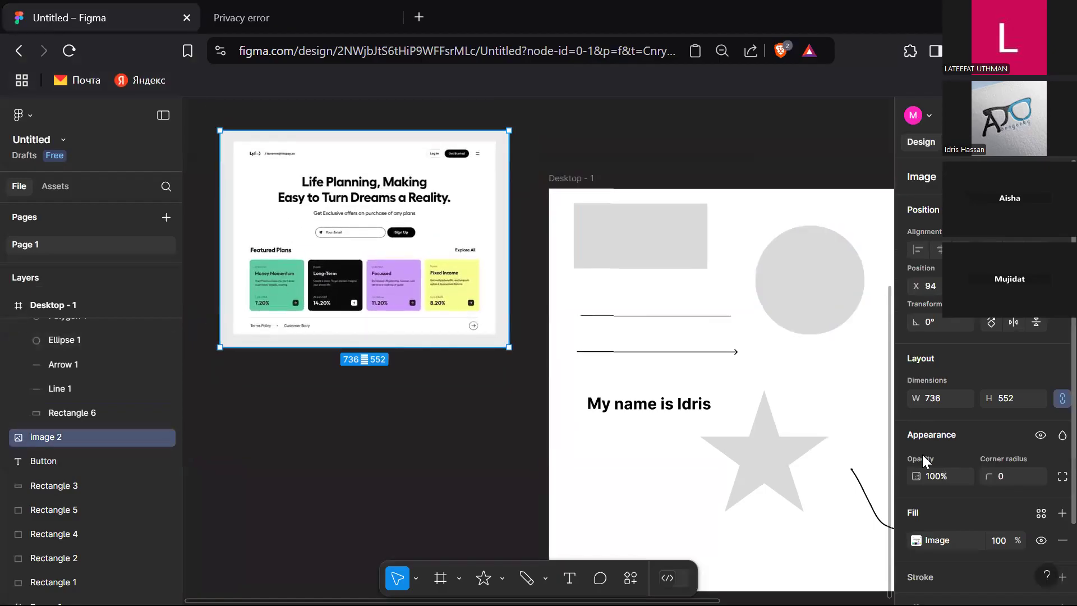
pyautogui.scroll(-3, 925, 443)
pyautogui.click(954, 311)
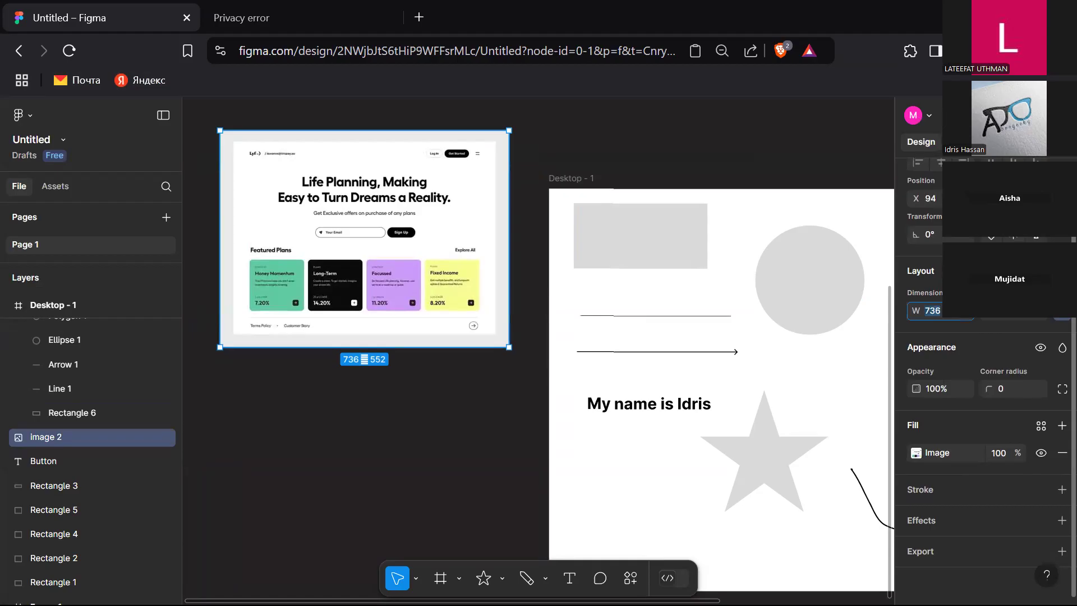
pyautogui.press('Return')
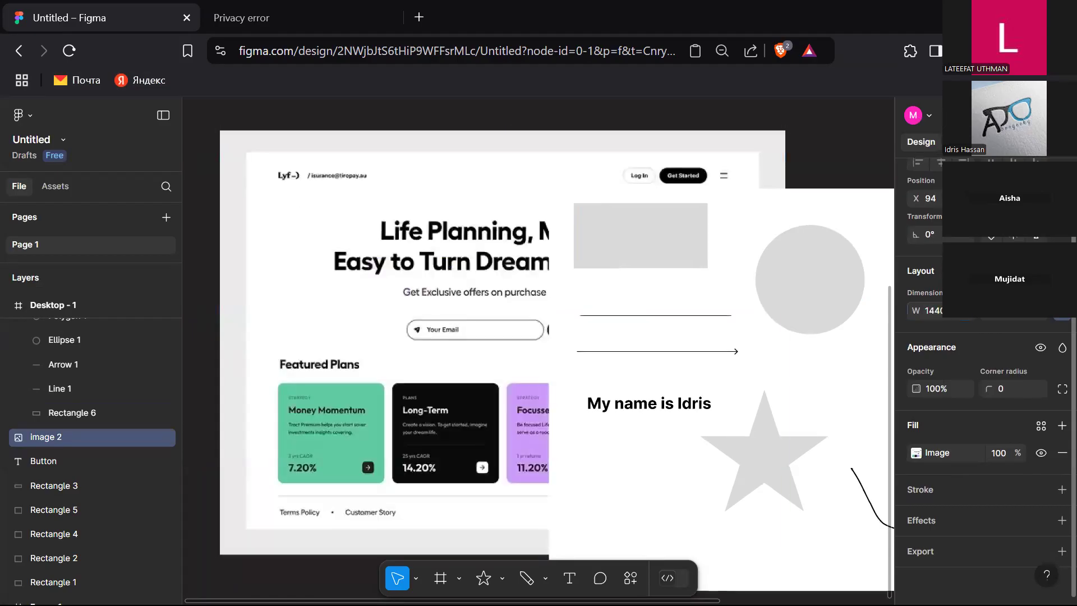
pyautogui.moveTo(431, 383); pyautogui.dragTo(477, 374)
pyautogui.click(864, 295)
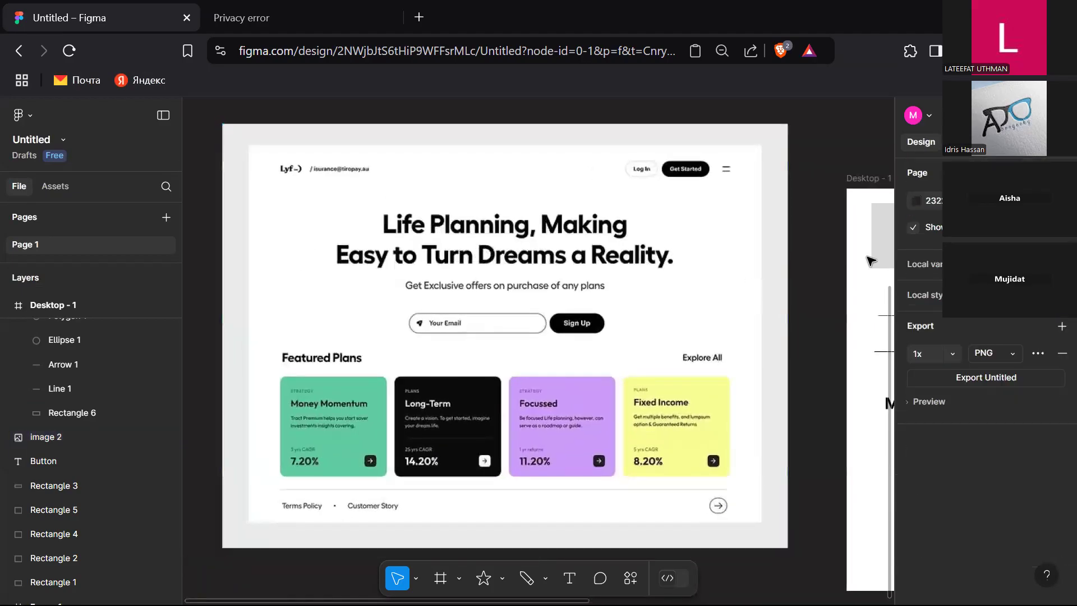
# Step: Delete the Desktop - 1 frame containing the practice shapes and text
pyautogui.click(876, 182)
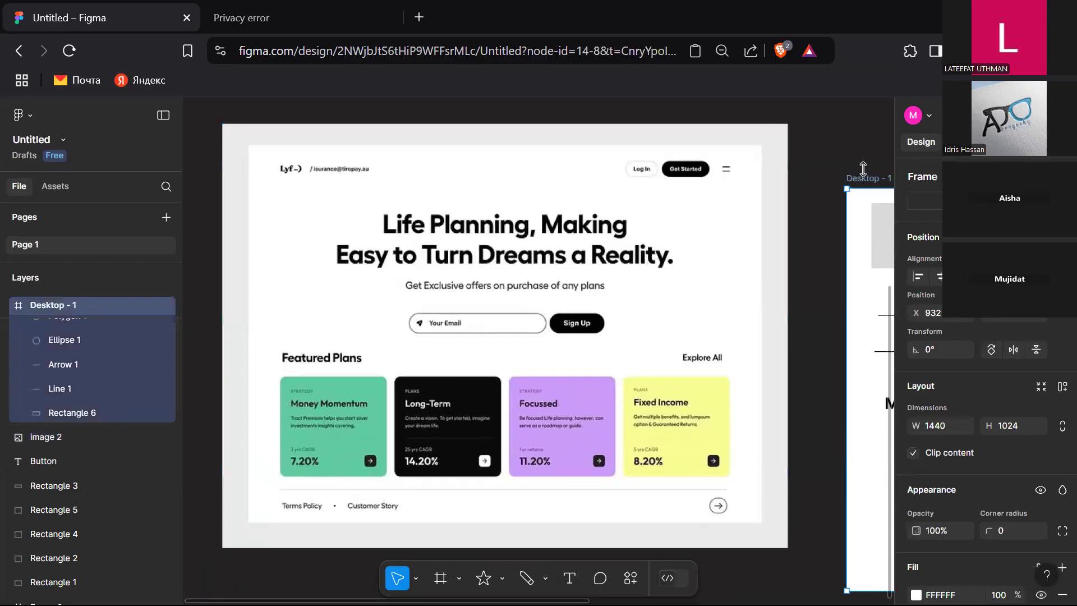
pyautogui.hscroll(10, 856, 204)
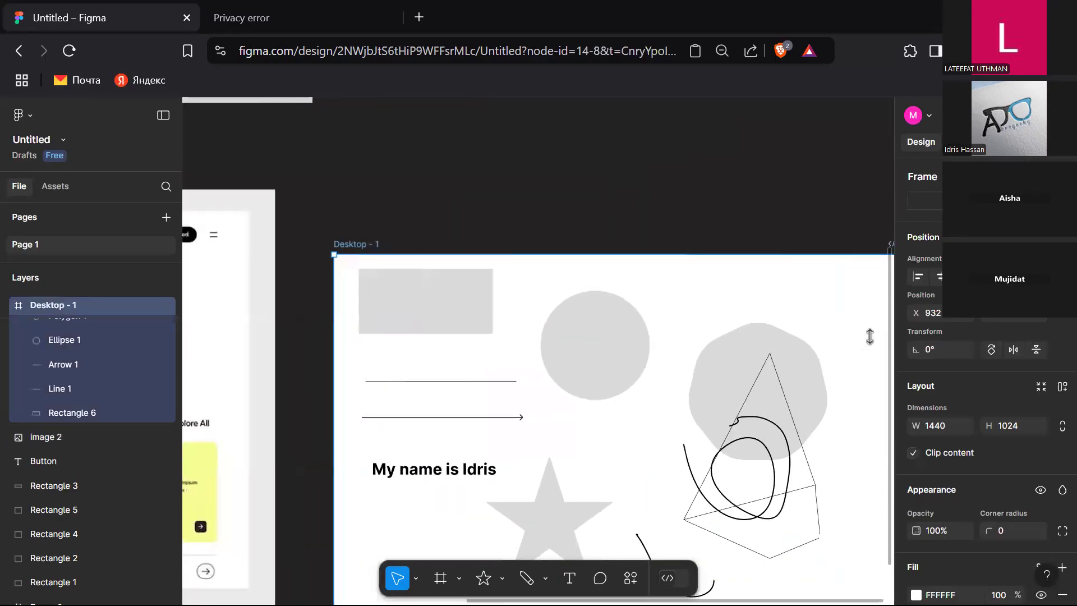
pyautogui.hscroll(3, 870, 337)
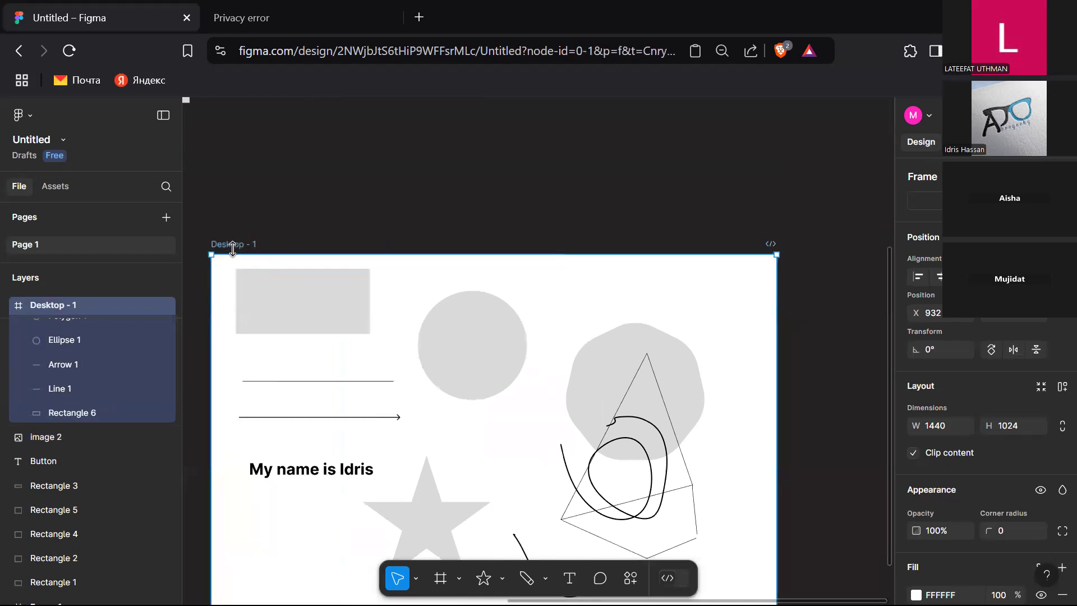
pyautogui.press('Delete')
pyautogui.hscroll(-3, 236, 250)
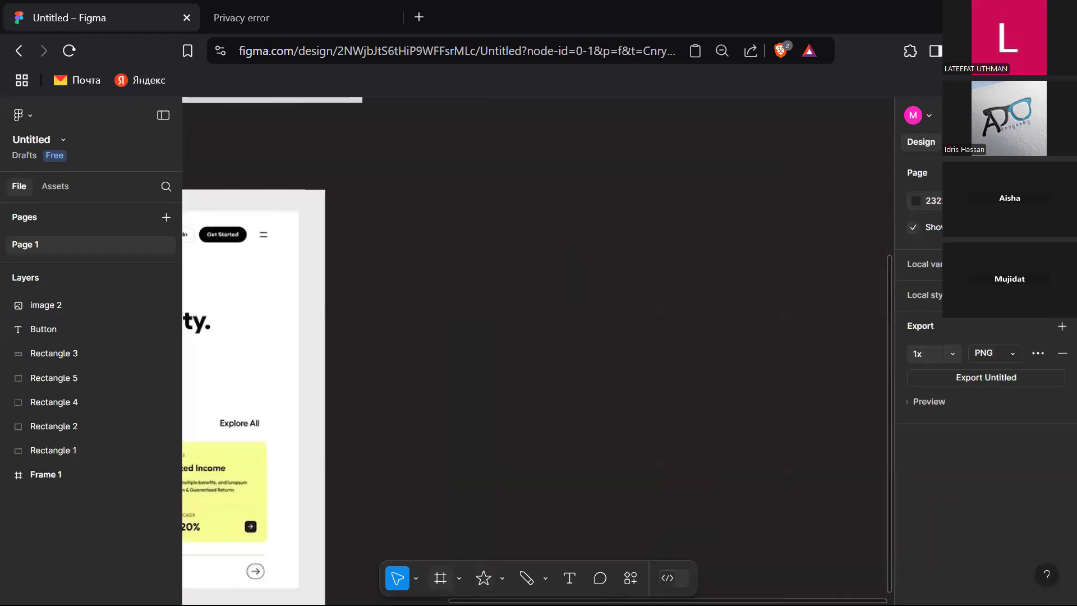
# Step: Create a new Desktop preset frame of 1440 × 1024 and move it slightly down
pyautogui.press('f')
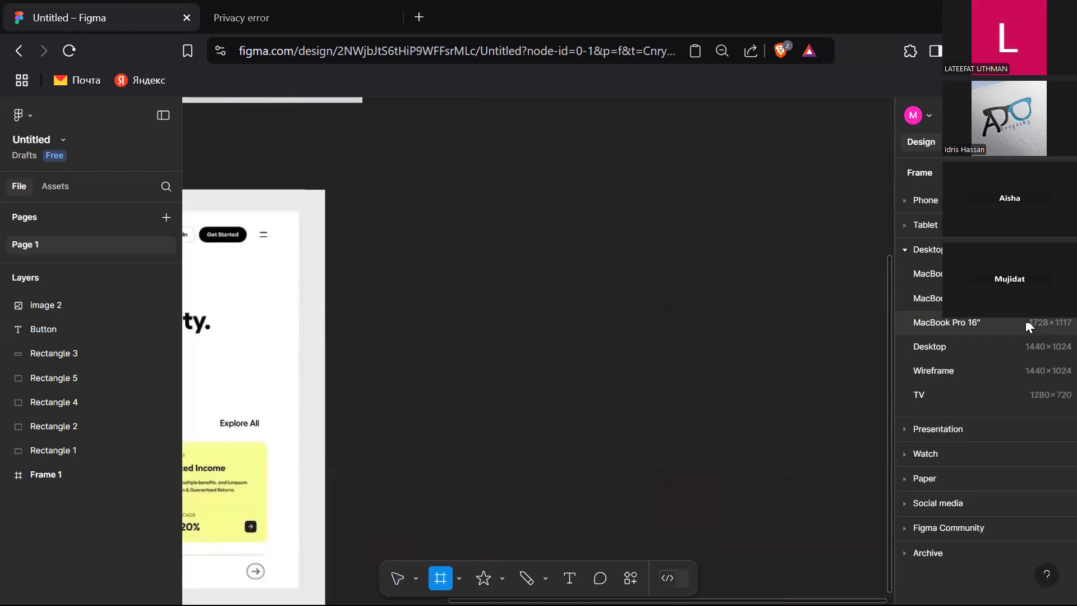
pyautogui.click(1026, 346)
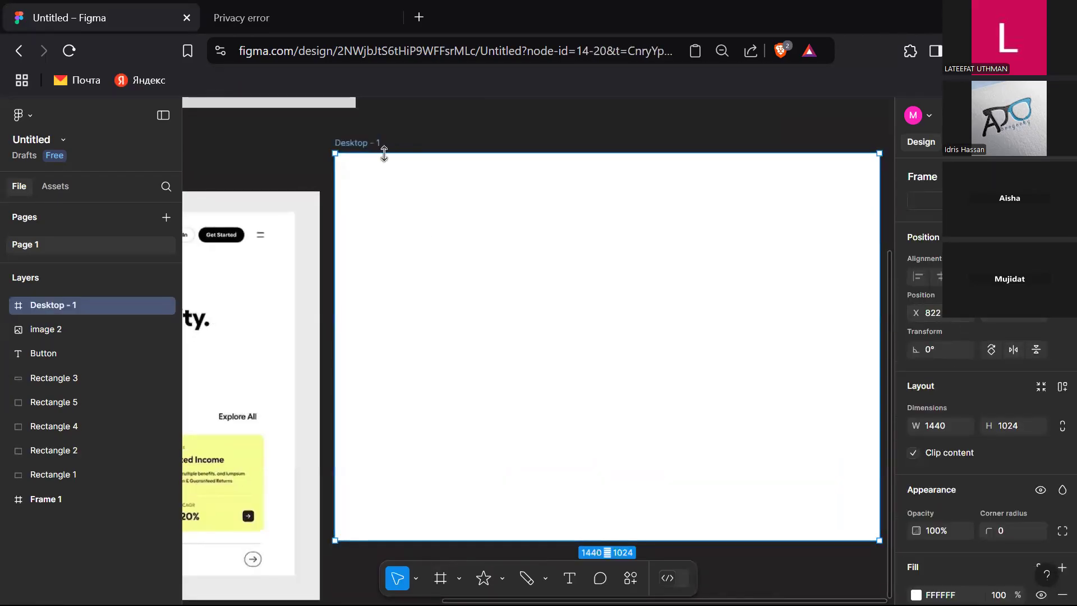
pyautogui.moveTo(370, 144); pyautogui.dragTo(371, 185)
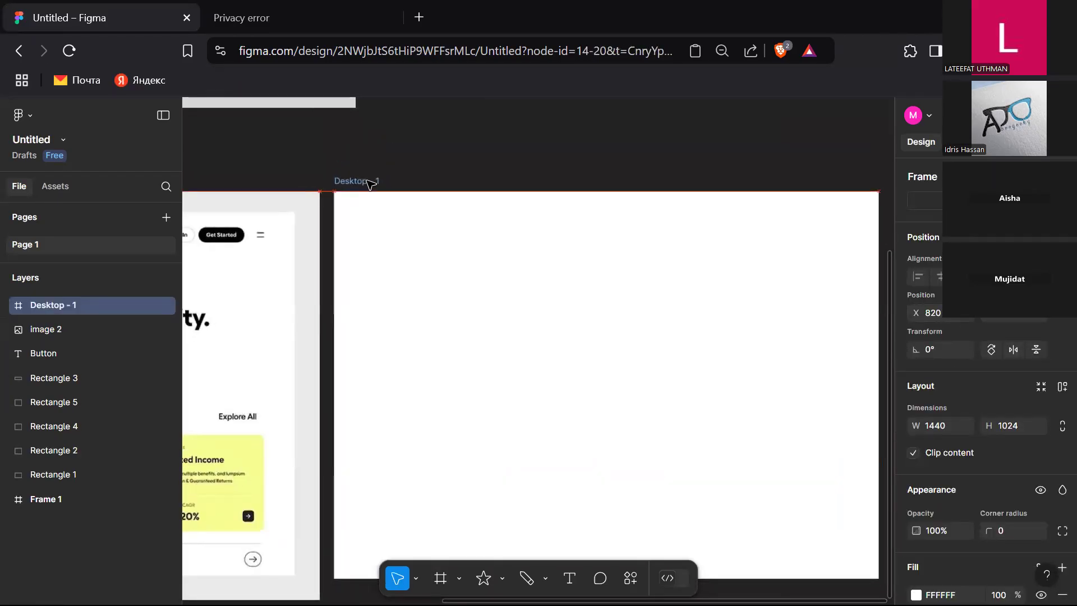
pyautogui.hscroll(-5, 371, 185)
pyautogui.hscroll(-4, 371, 185)
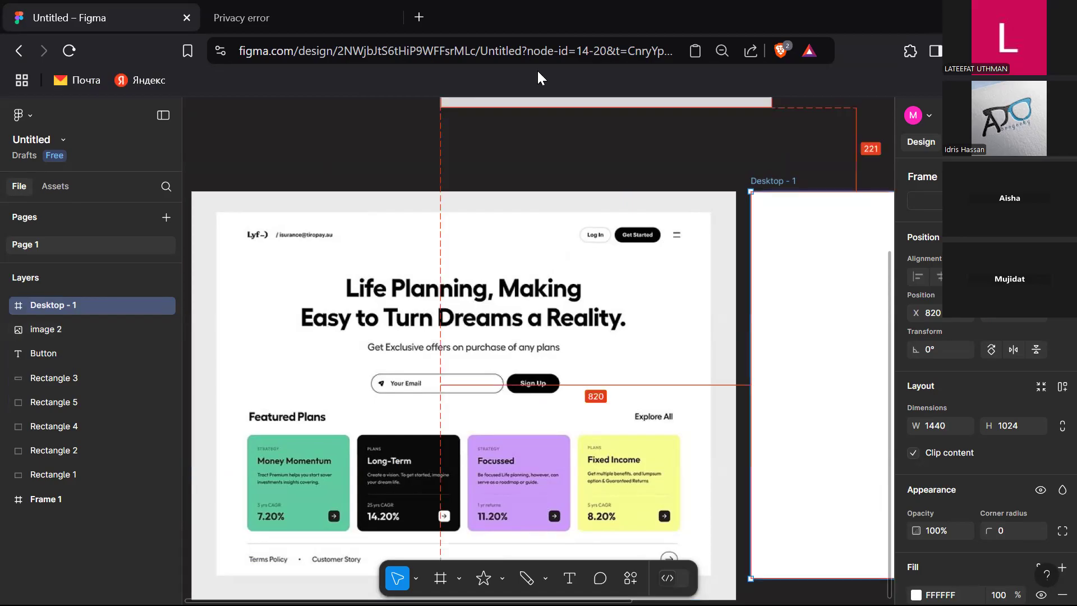
pyautogui.hotkey('alt', 'Tab')
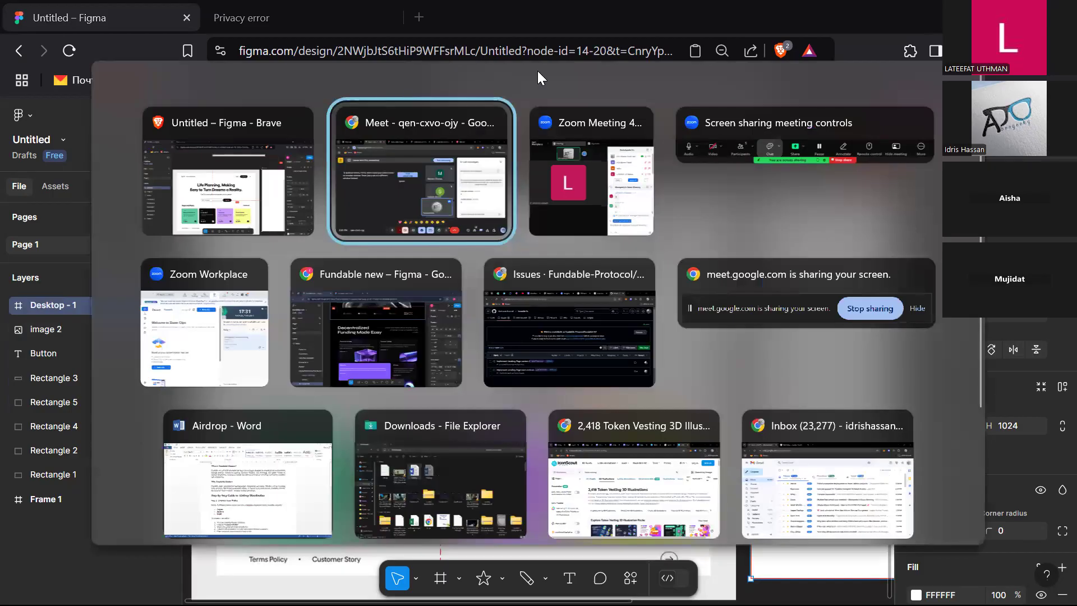
pyautogui.press('Escape')
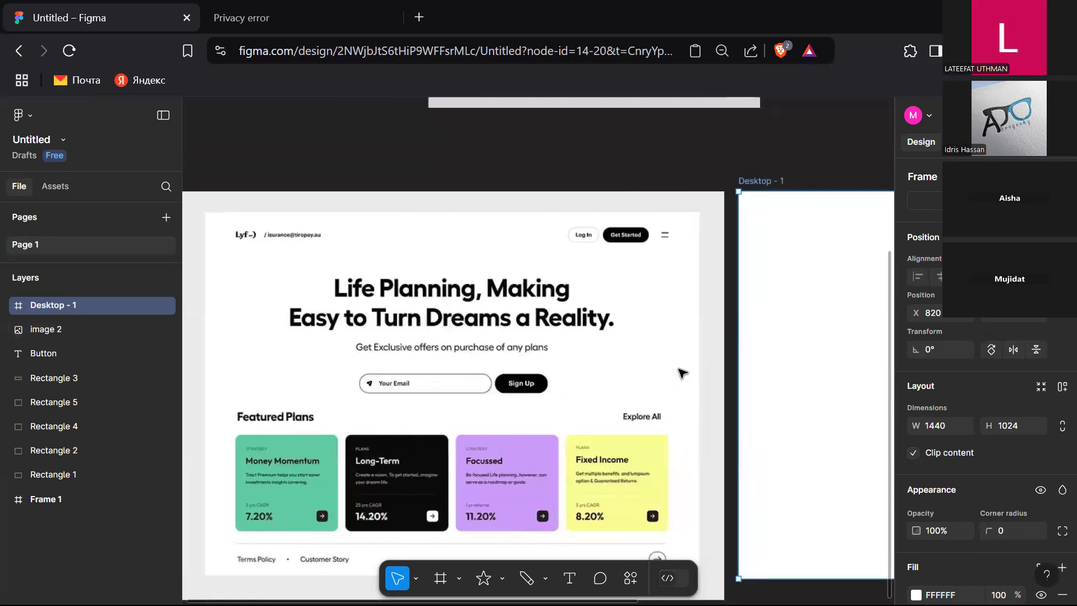
pyautogui.hscroll(-1, 682, 373)
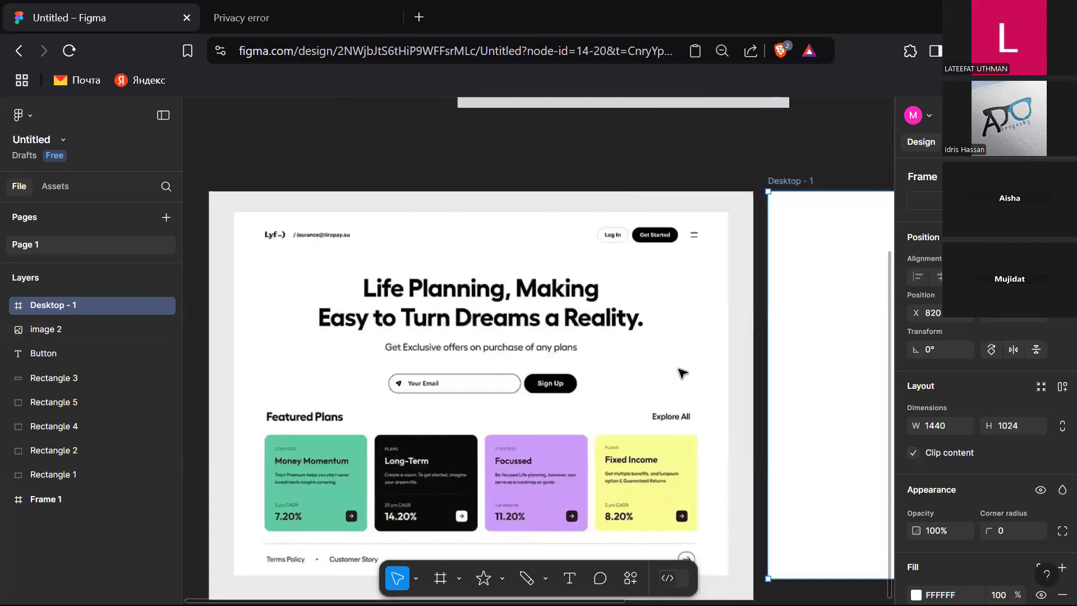
# Step: Add a text layer reading Lyf_ above the landing page heading
pyautogui.hscroll(10, 682, 373)
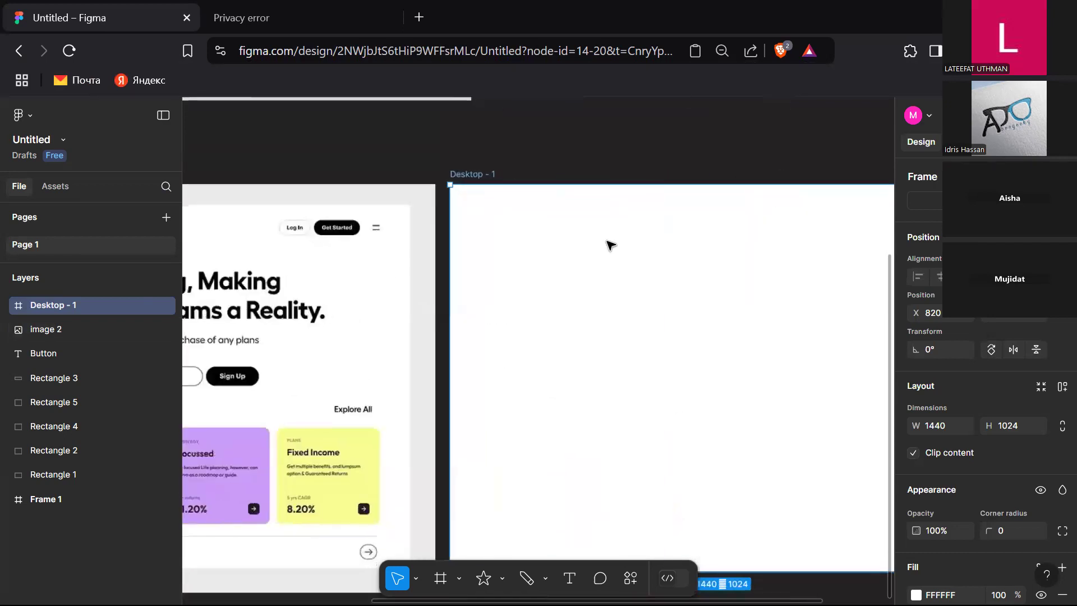
pyautogui.hscroll(7, 700, 344)
pyautogui.hscroll(-8, 699, 344)
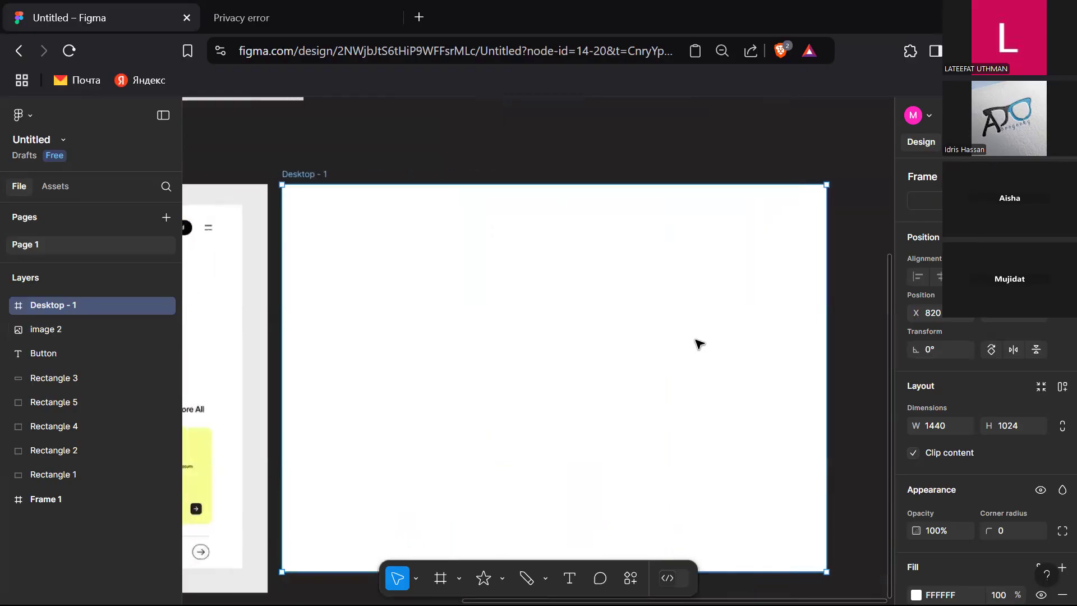
pyautogui.hscroll(-8, 700, 344)
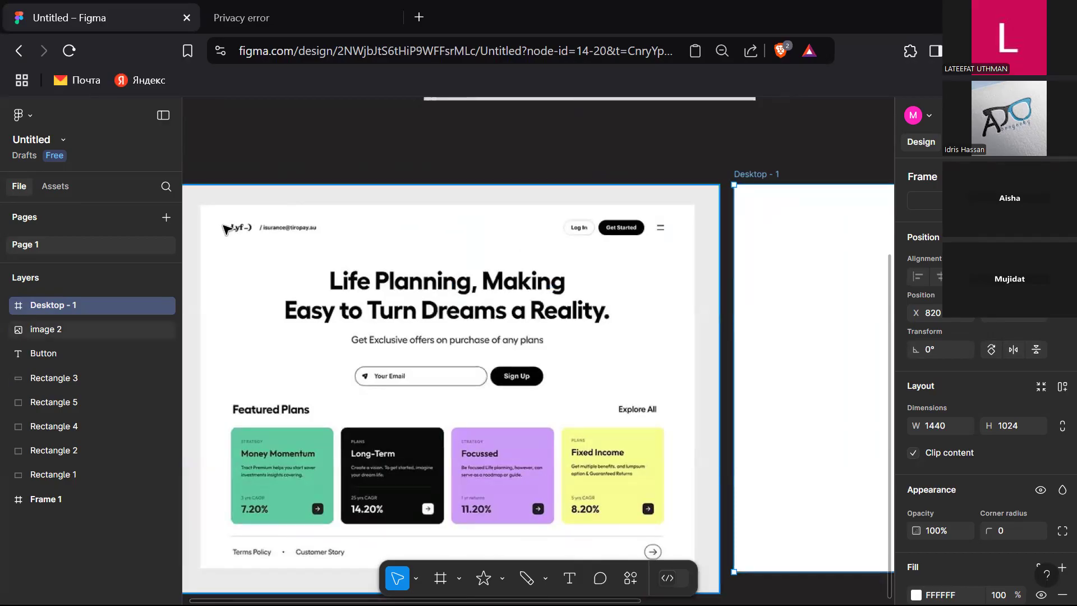
pyautogui.click(576, 563)
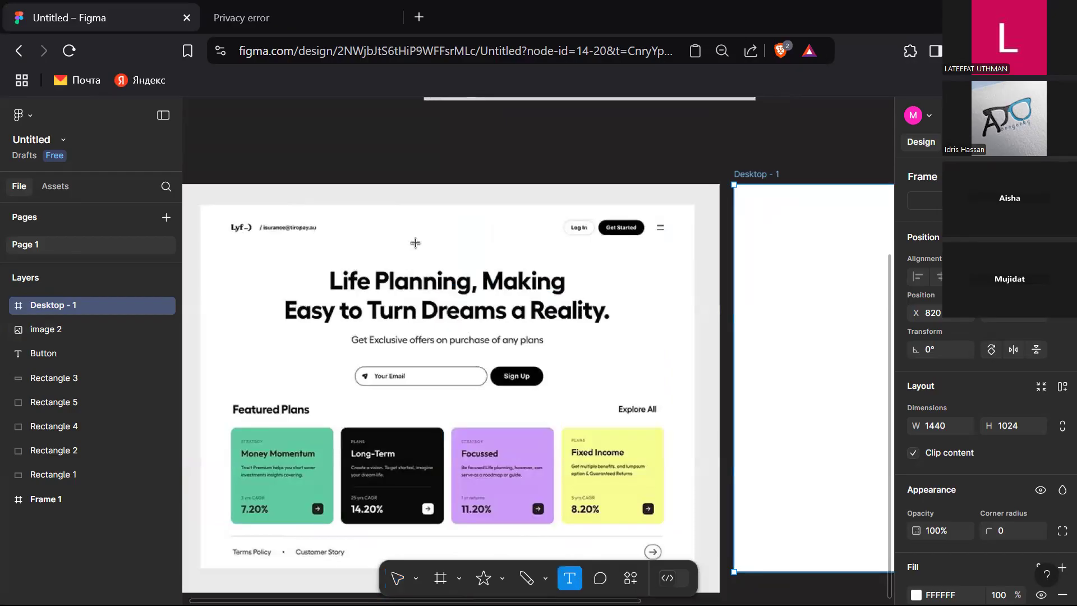
pyautogui.click(483, 258)
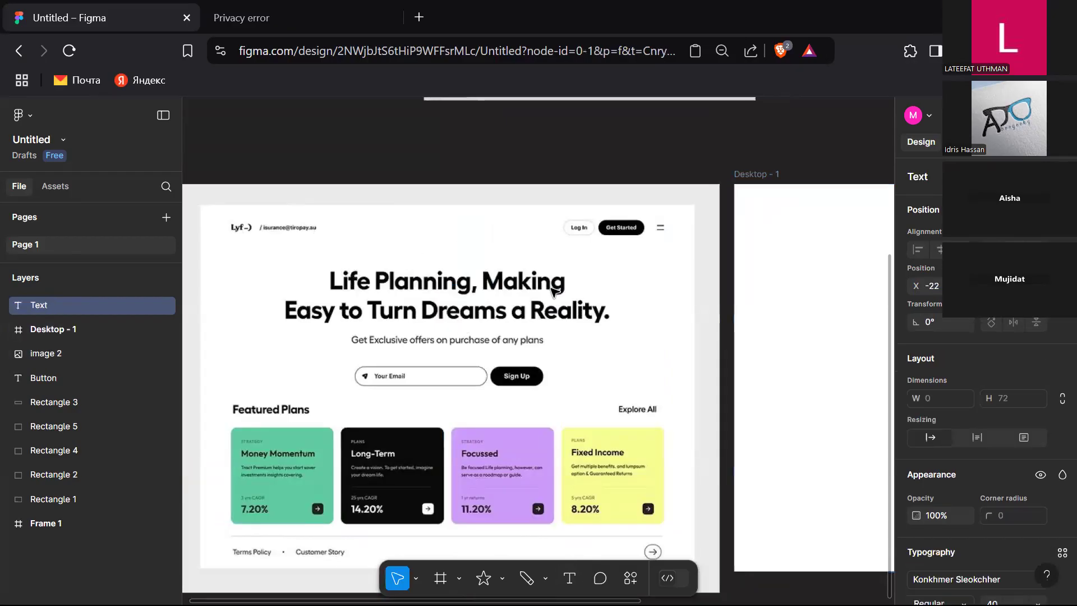
pyautogui.write('Lyf')
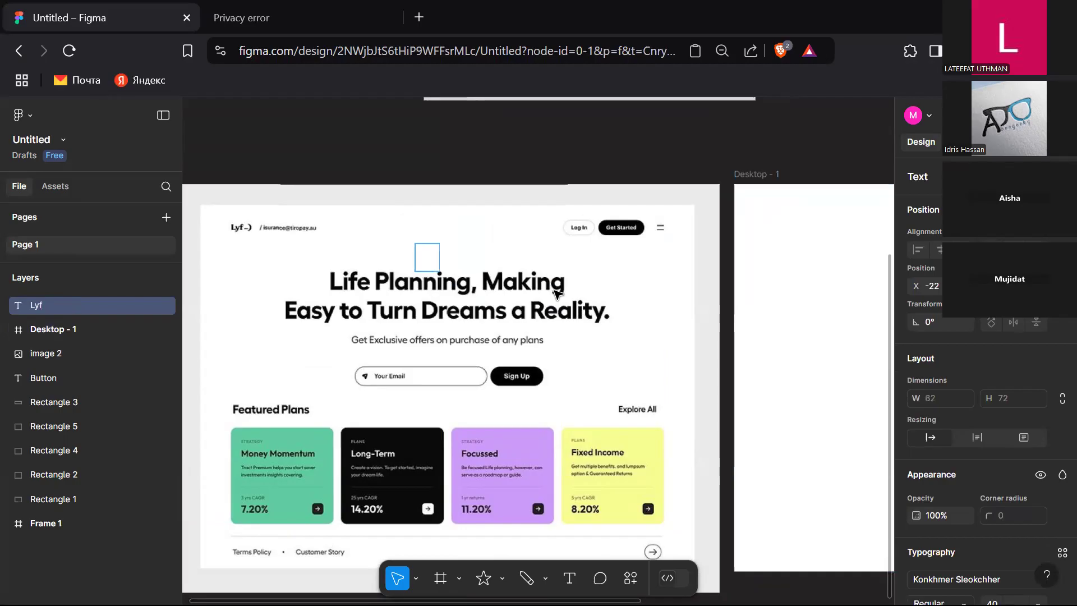
pyautogui.write('_')
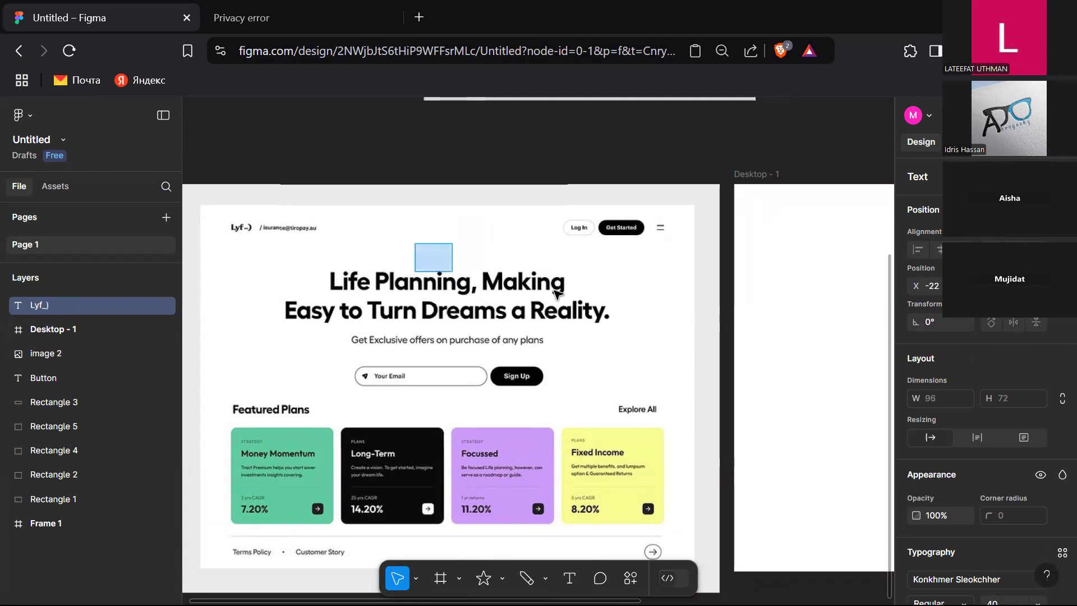
pyautogui.press('Escape')
# Step: Set the Lyf_ text's fill colour to black 000000
pyautogui.scroll(-5, 953, 449)
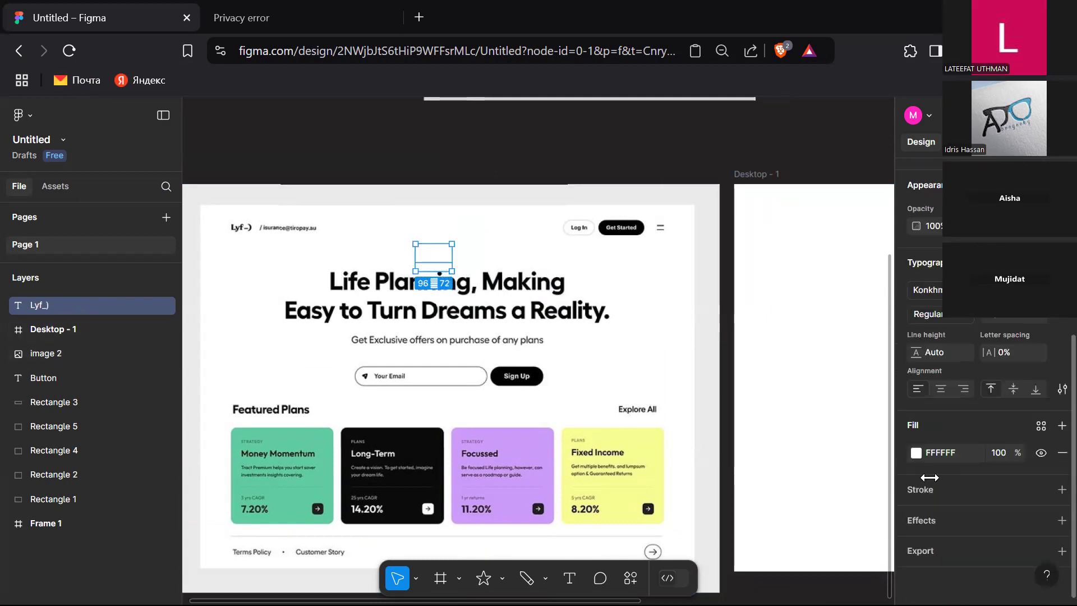
pyautogui.click(916, 452)
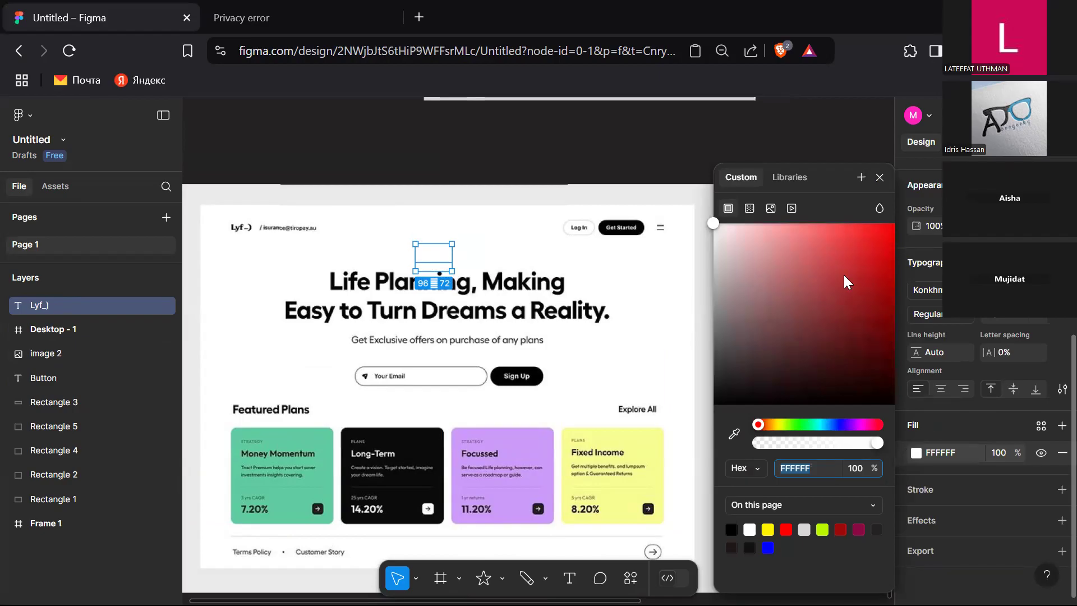
pyautogui.click(732, 527)
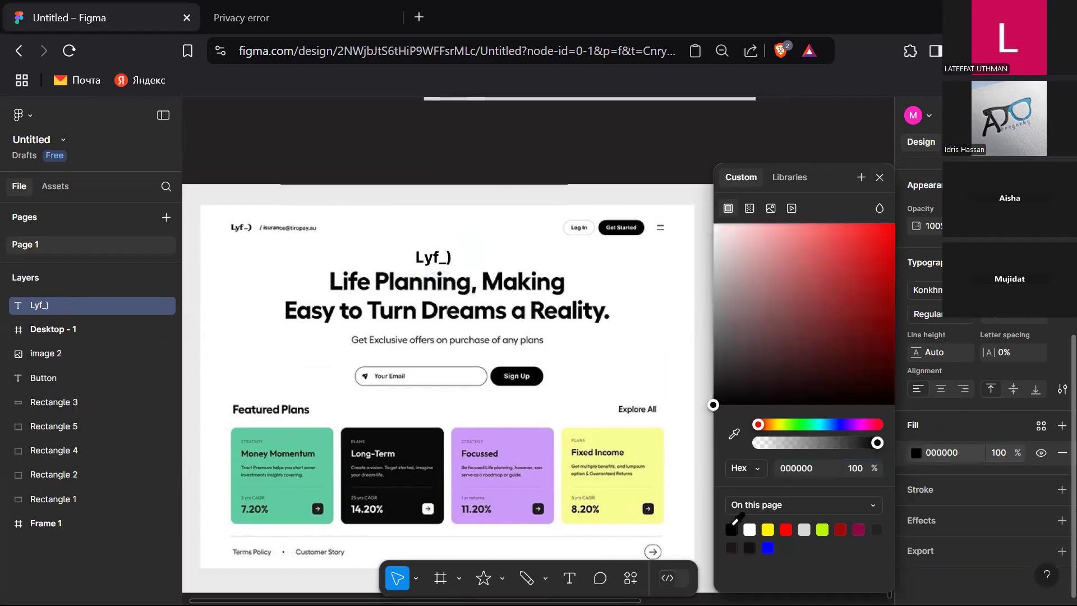
pyautogui.click(879, 178)
# Step: Set the Lyf_ text's font size to 24, keeping the Konkhmer Sleokchher font
pyautogui.click(1043, 323)
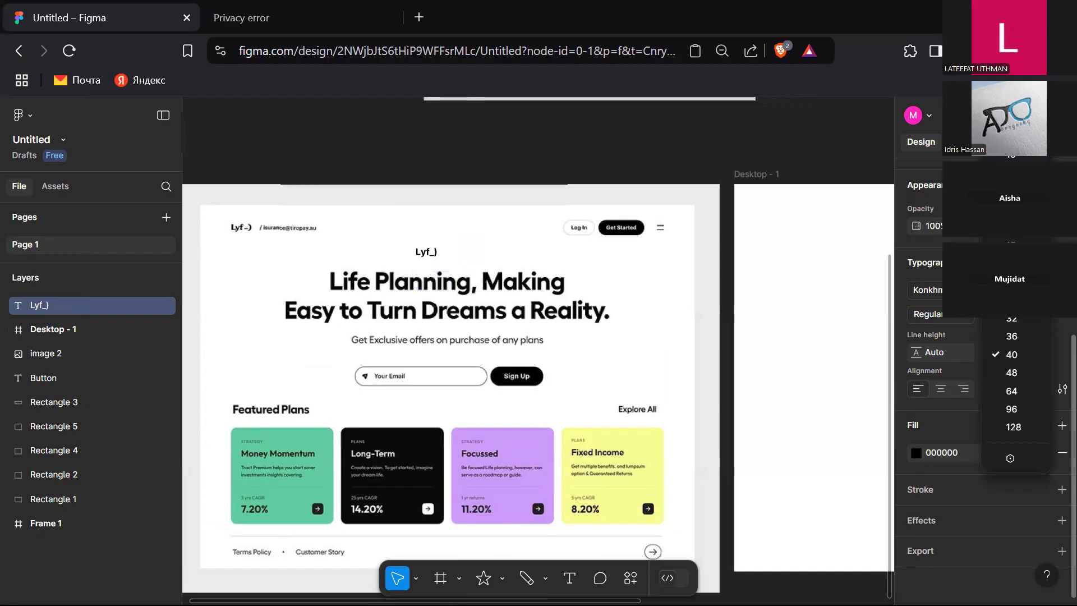
pyautogui.click(1011, 300)
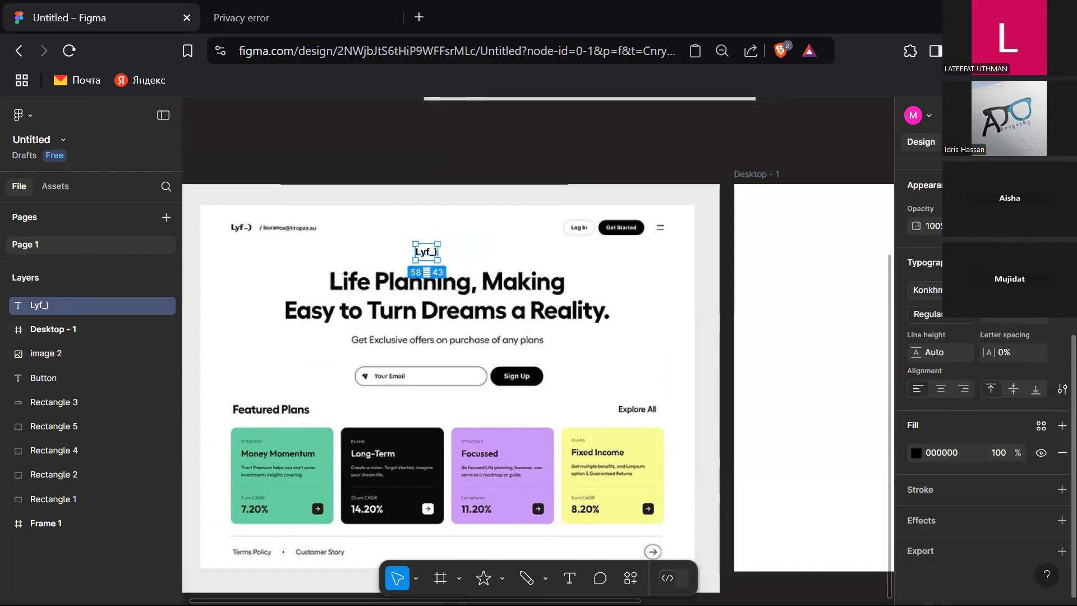
pyautogui.click(975, 289)
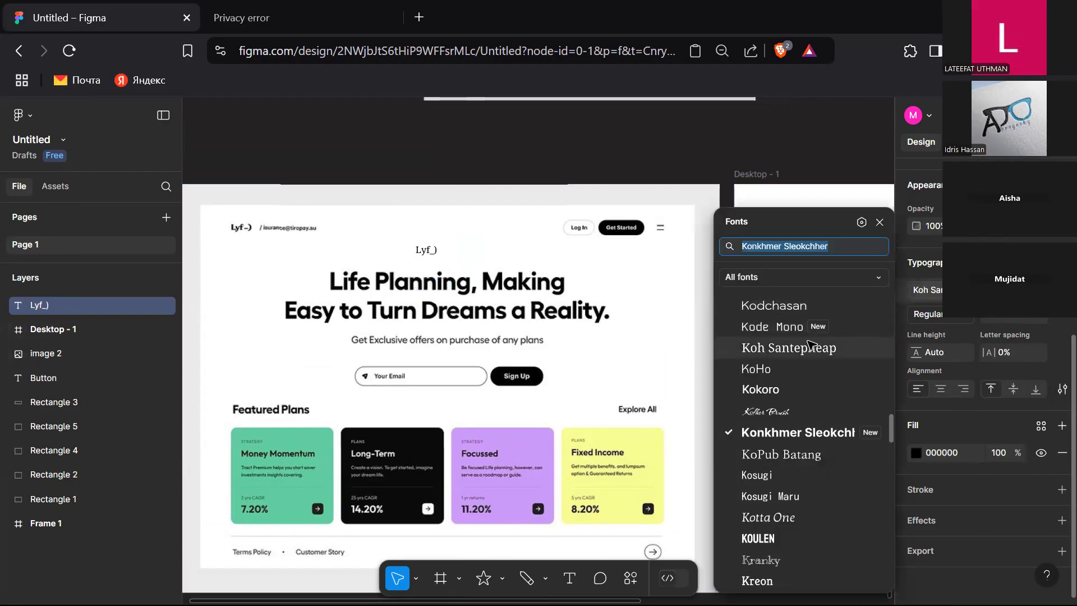
pyautogui.click(809, 440)
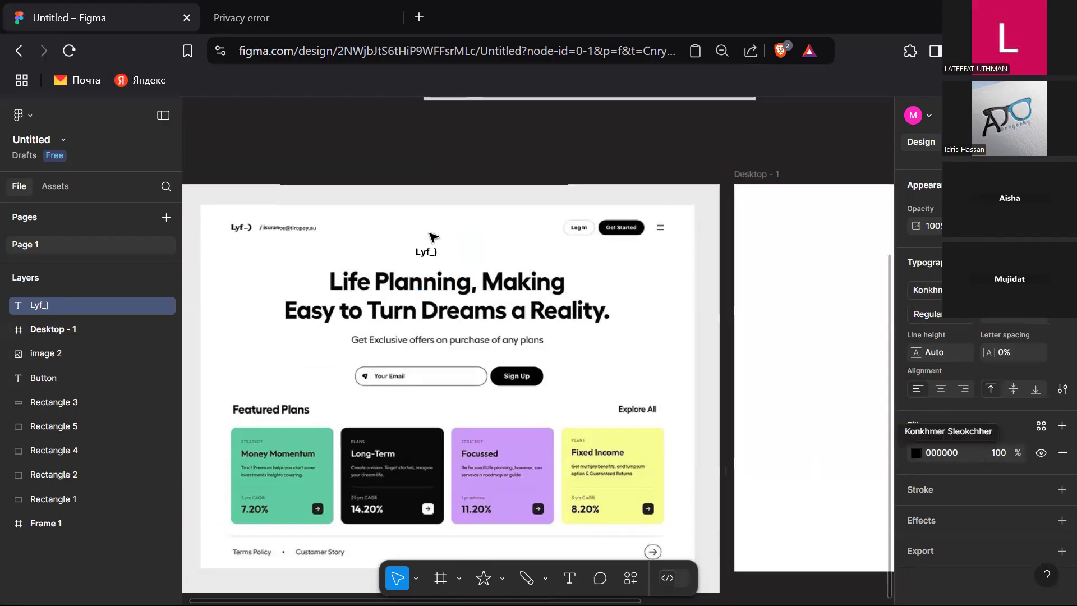
# Step: Move the Lyf_ text to the page's top-left corner just below the logo
pyautogui.doubleClick(428, 252)
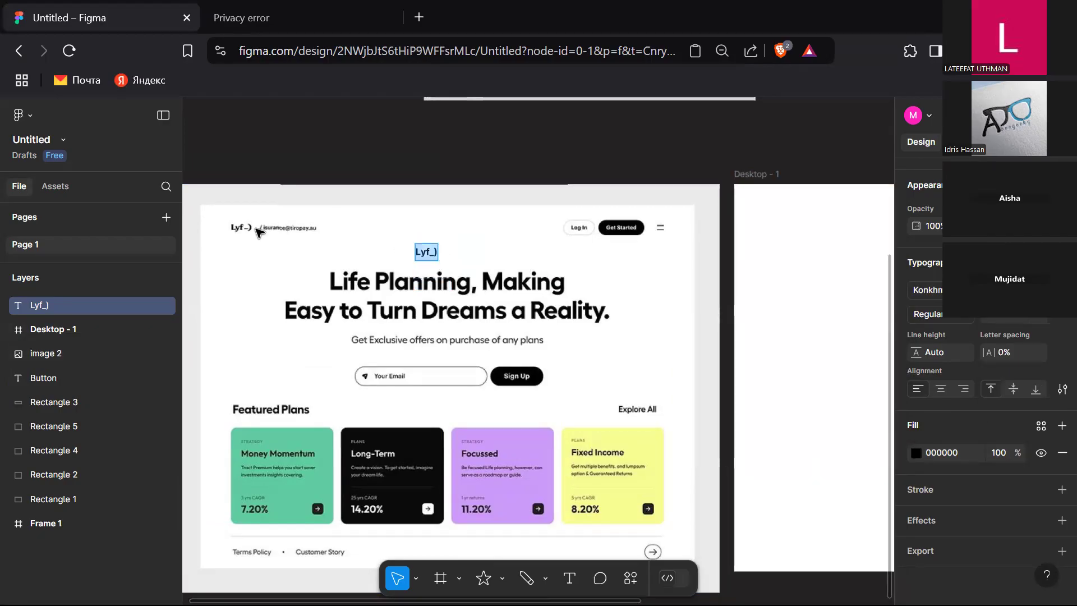
pyautogui.press('Escape')
pyautogui.moveTo(429, 255); pyautogui.dragTo(242, 246)
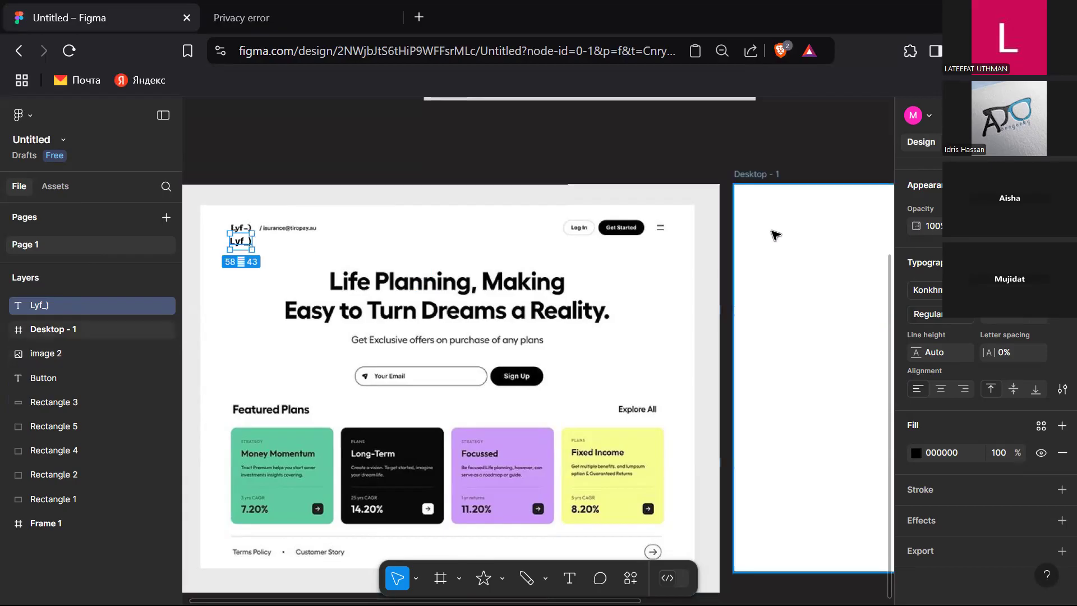
# Step: Change the Lyf_ text's font to Inter with Extra Bold weight
pyautogui.click(966, 326)
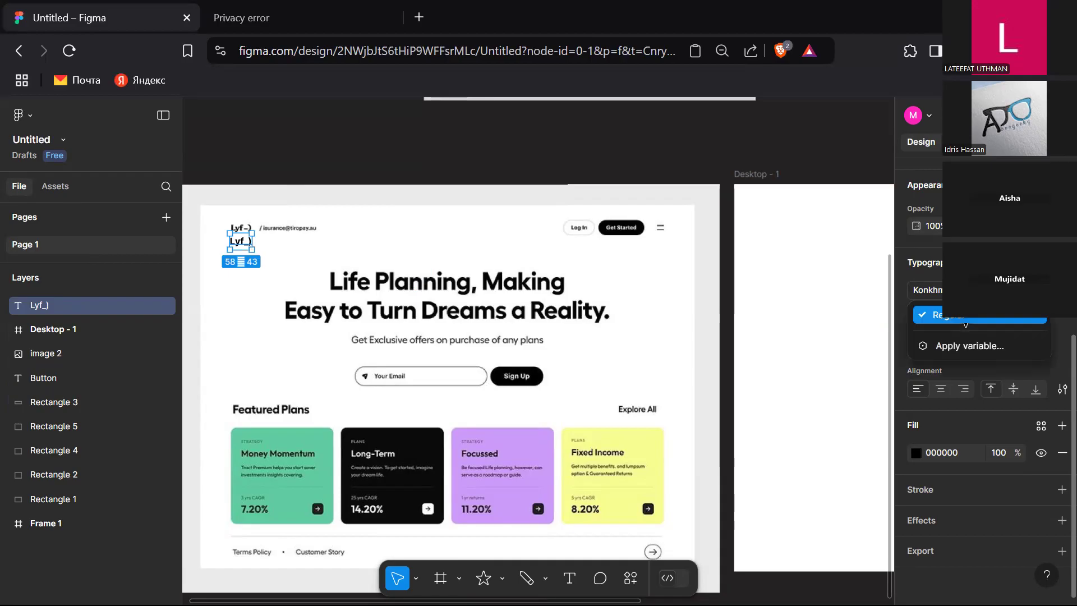
pyautogui.click(974, 324)
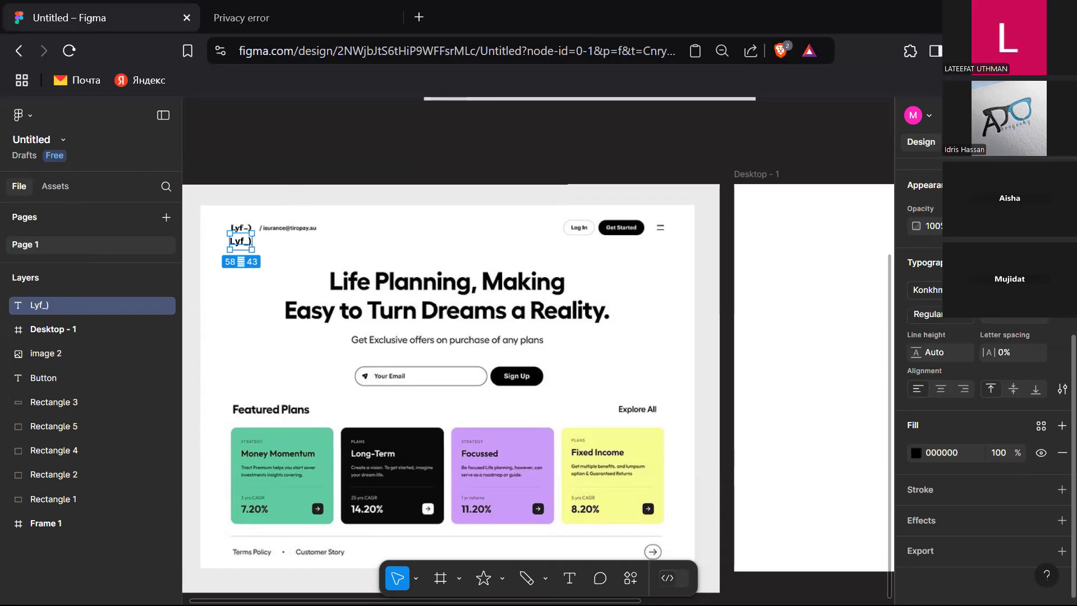
pyautogui.click(928, 290)
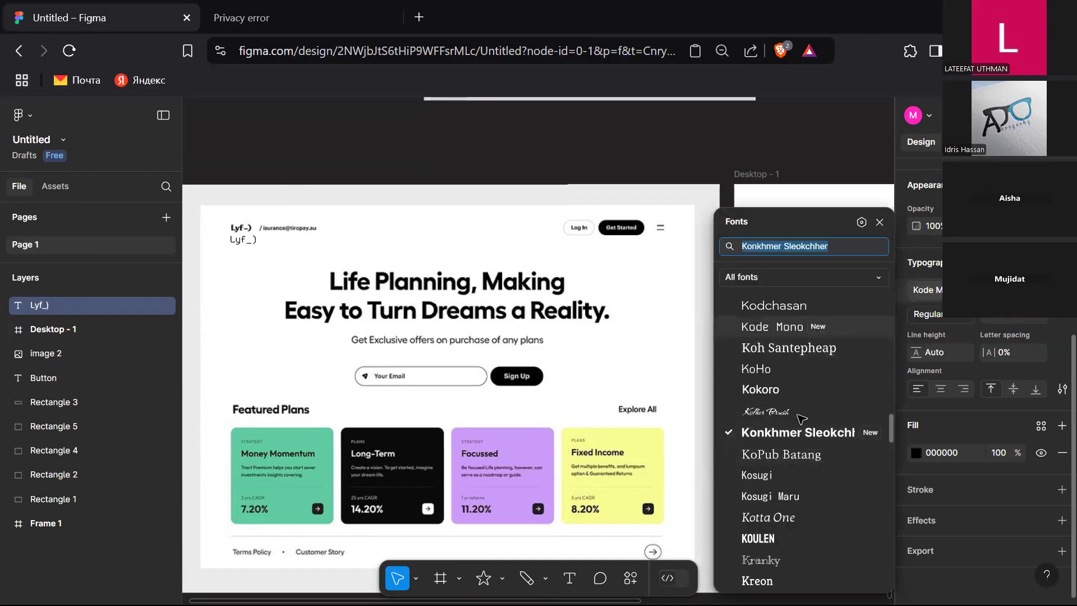
pyautogui.write('inter')
pyautogui.click(792, 287)
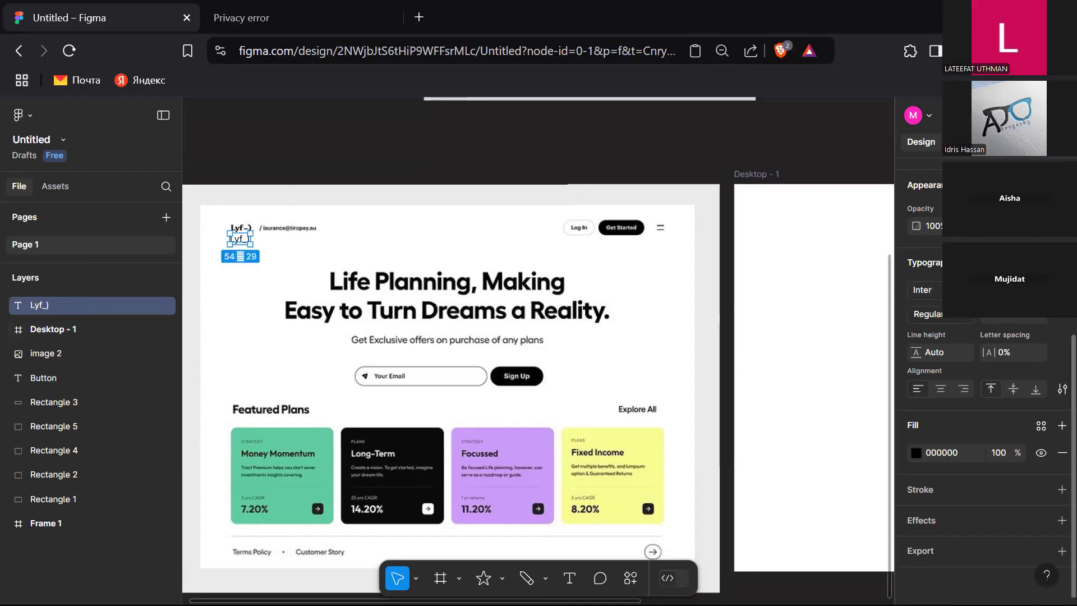
pyautogui.click(942, 315)
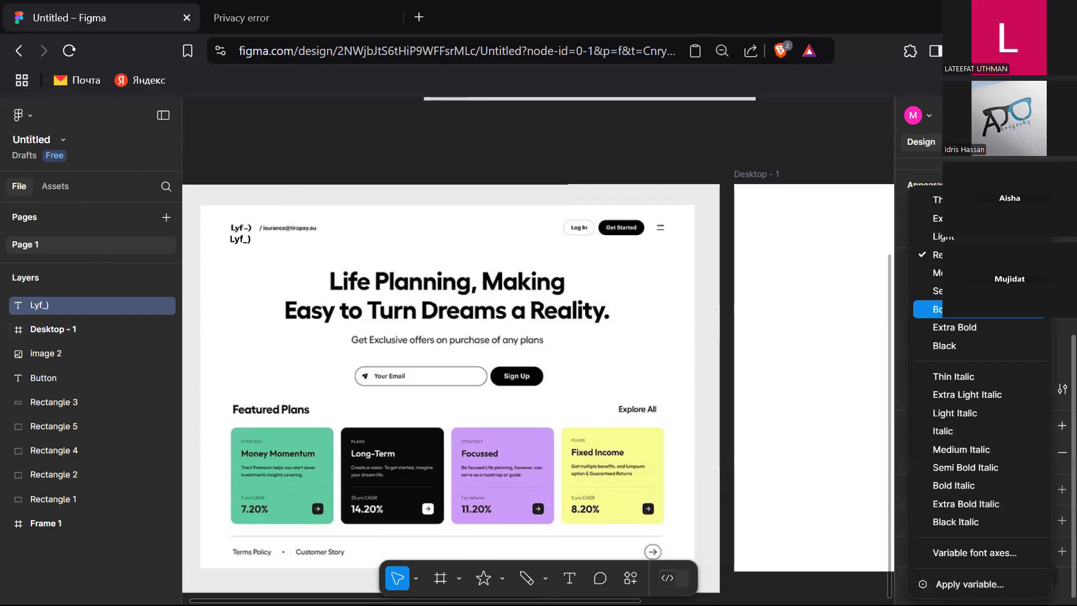
pyautogui.click(974, 327)
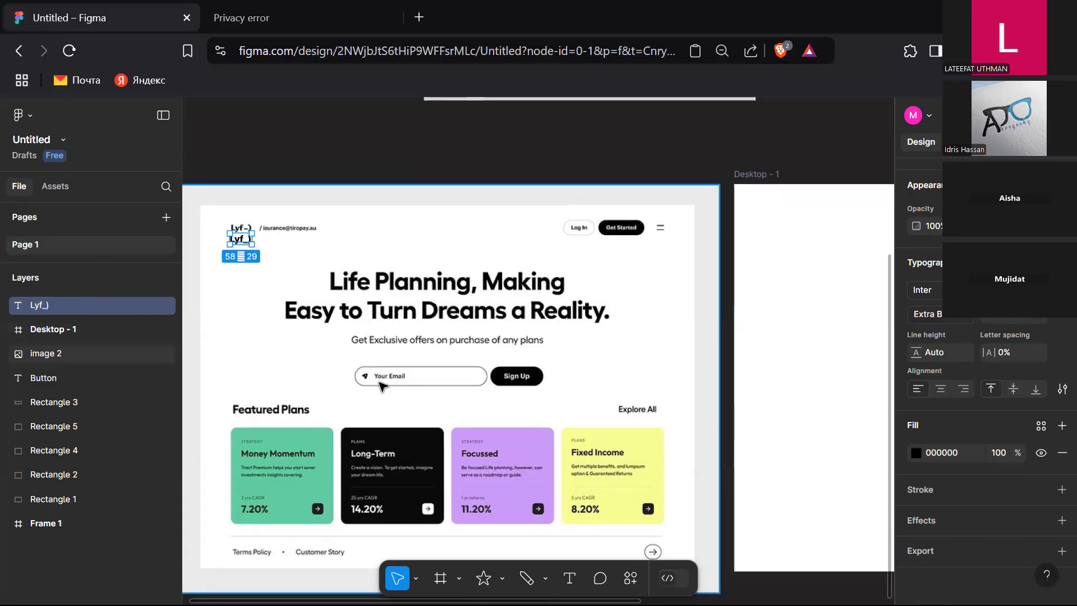
# Step: Add a text layer containing the site's contact e-mail address below the header
pyautogui.click(328, 248)
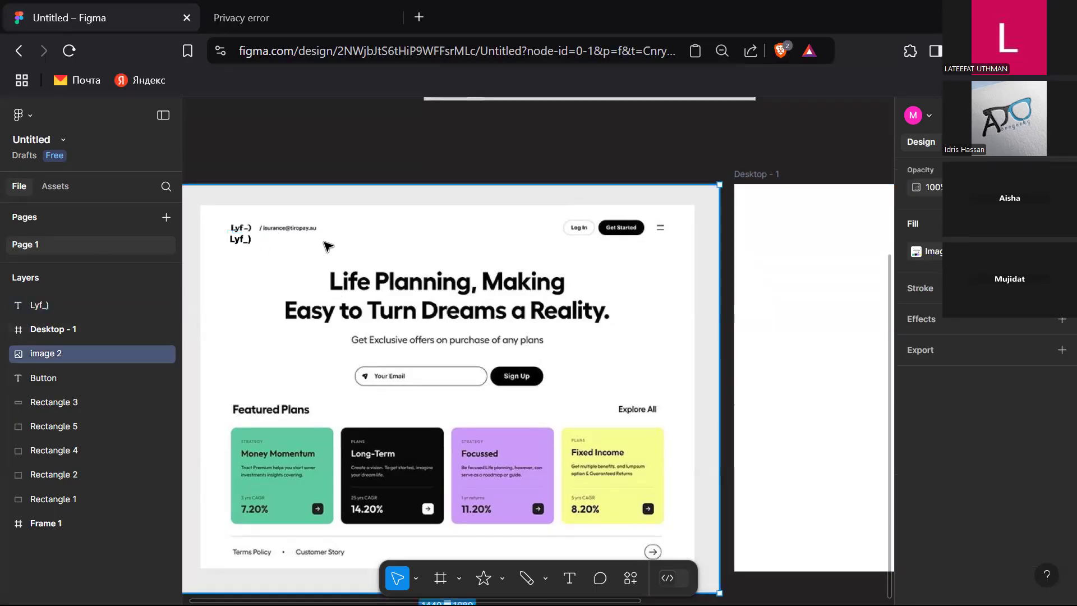
pyautogui.press('t')
pyautogui.click(274, 247)
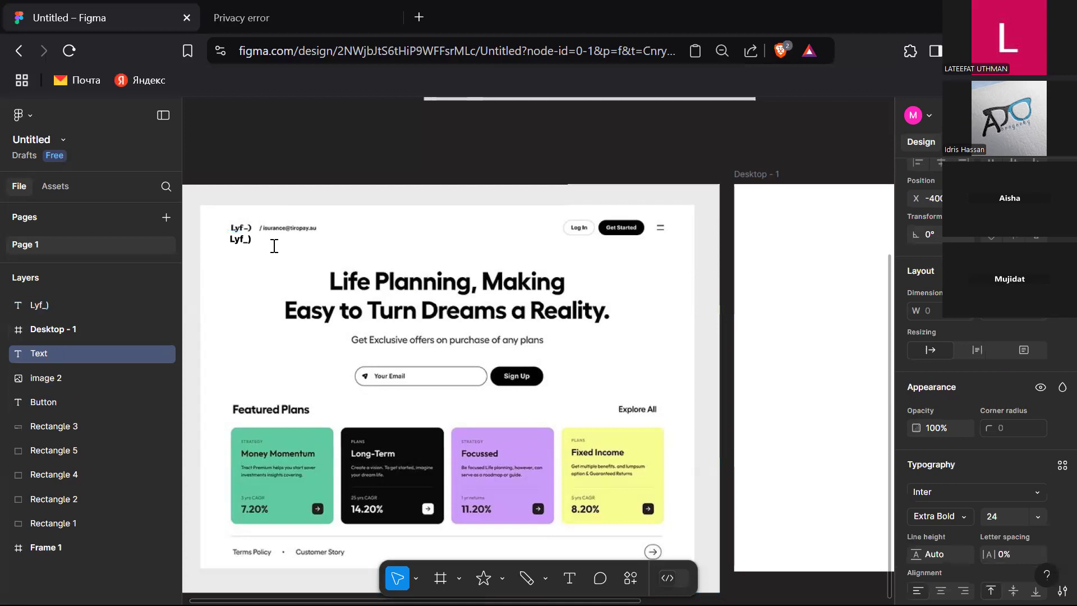
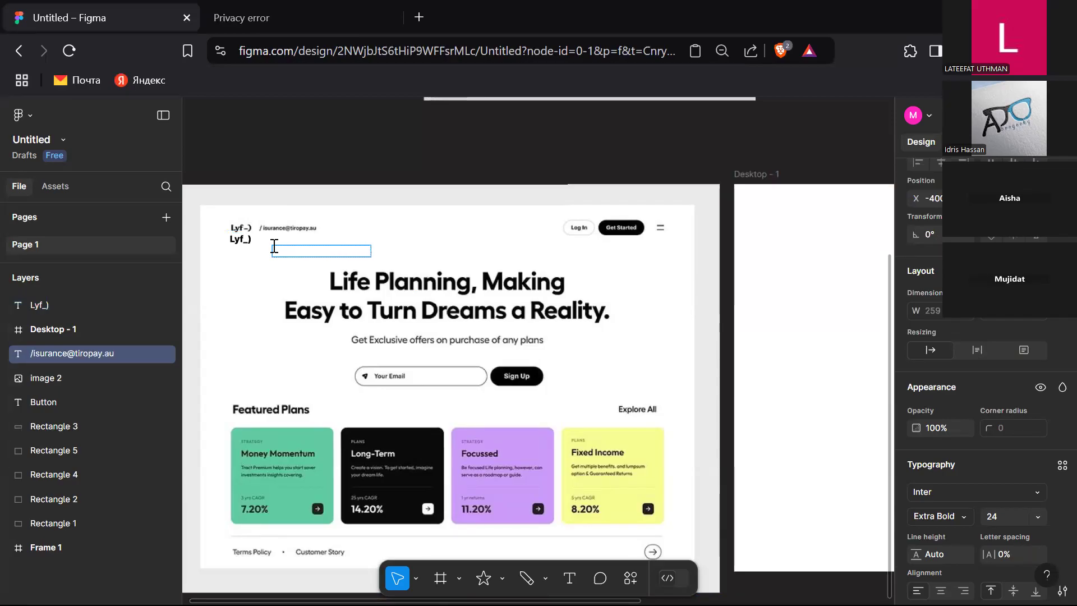
pyautogui.press('Escape')
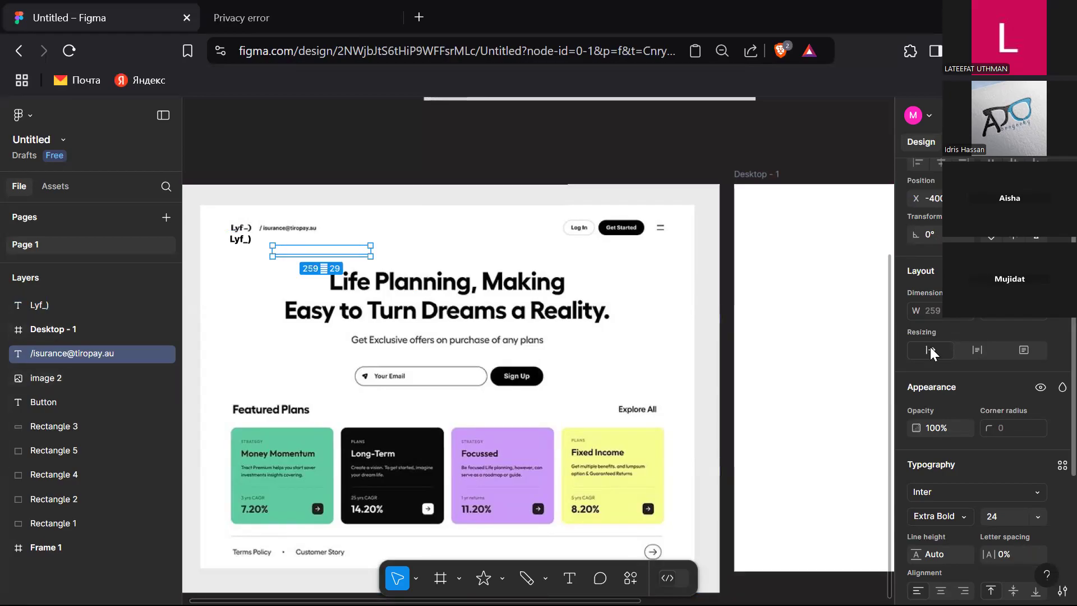
# Step: Set the e-mail text's fill colour to grey 565656
pyautogui.scroll(-2, 978, 346)
pyautogui.scroll(-2, 978, 345)
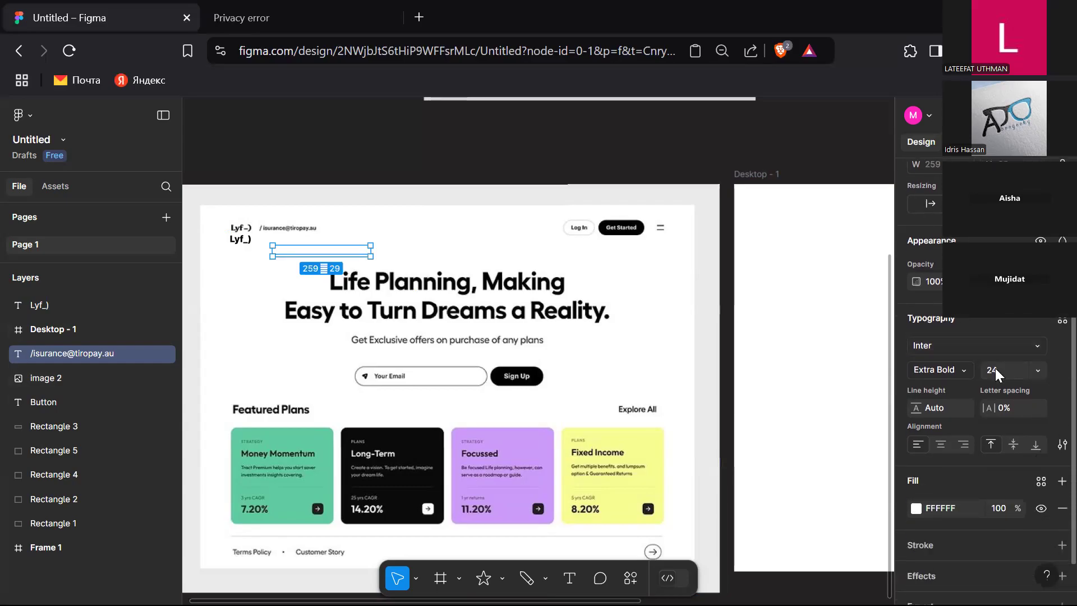
pyautogui.click(917, 508)
pyautogui.click(731, 526)
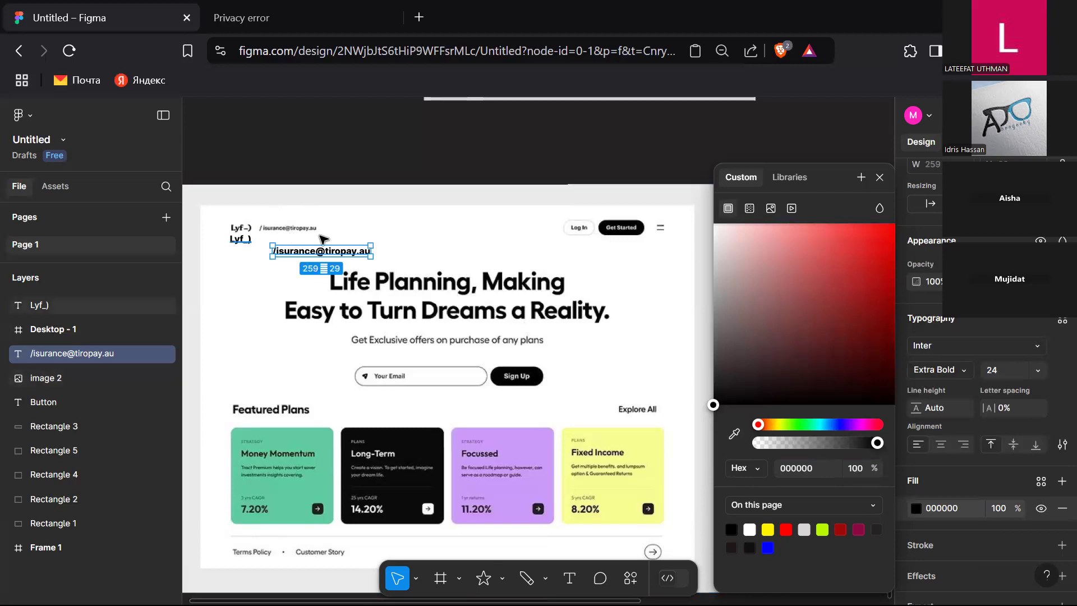
pyautogui.click(730, 545)
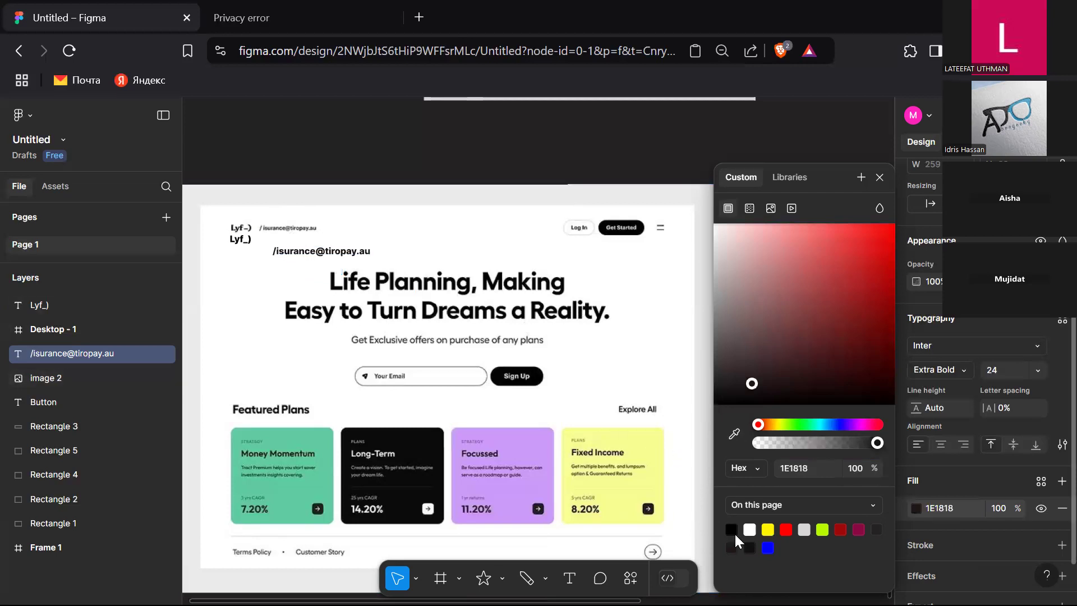
pyautogui.moveTo(747, 388)
pyautogui.mouseDown()
pyautogui.moveTo(710, 324)
pyautogui.moveTo(716, 350)
pyautogui.mouseUp()
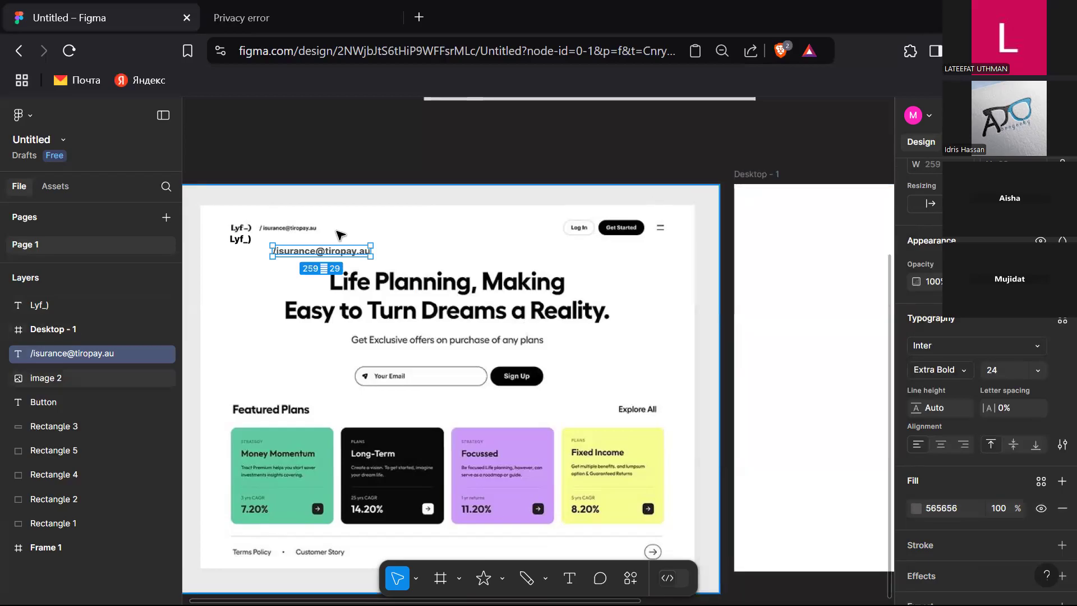
# Step: Set the e-mail text's font size to 16
pyautogui.click(1025, 370)
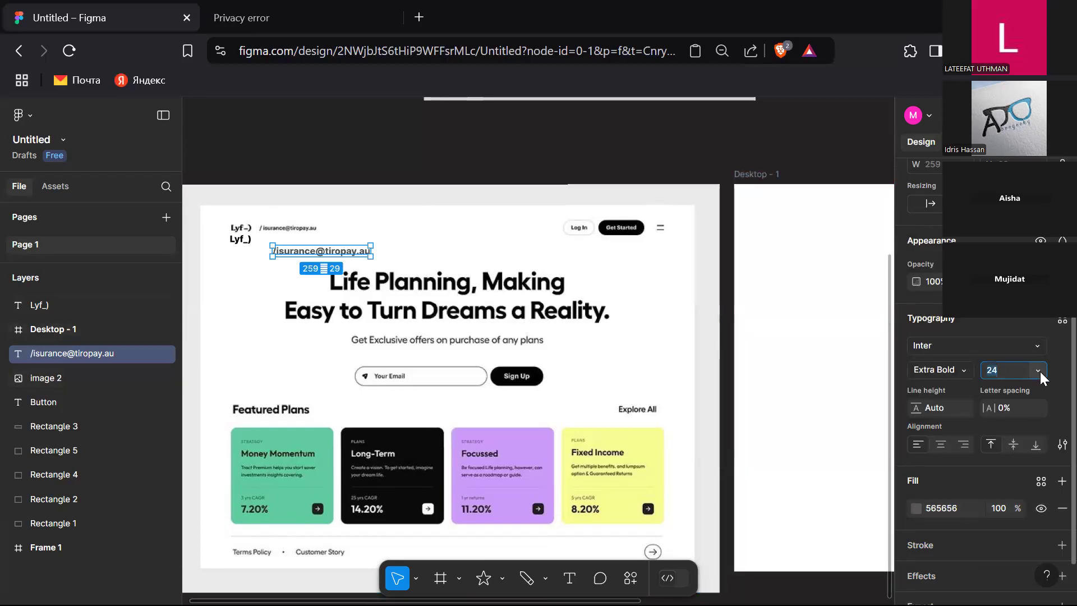
pyautogui.click(1039, 370)
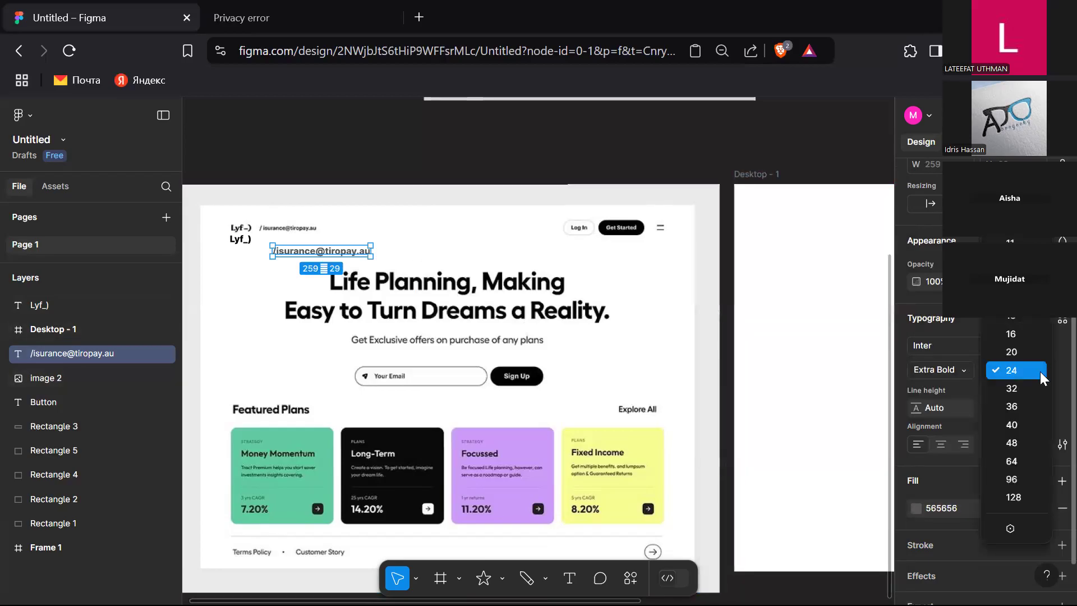
pyautogui.click(1023, 334)
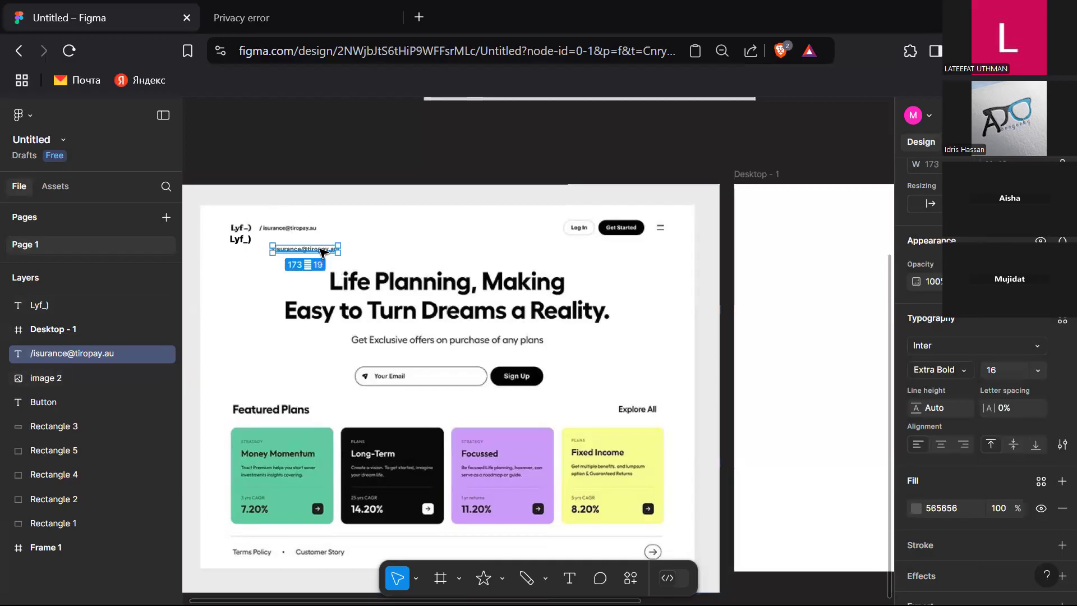
# Step: Move the e-mail text up in line beside the Lyf_ text, then deselect everything
pyautogui.moveTo(323, 251); pyautogui.dragTo(308, 245)
pyautogui.keyDown('shift'); pyautogui.click(239, 241); pyautogui.keyUp('shift')
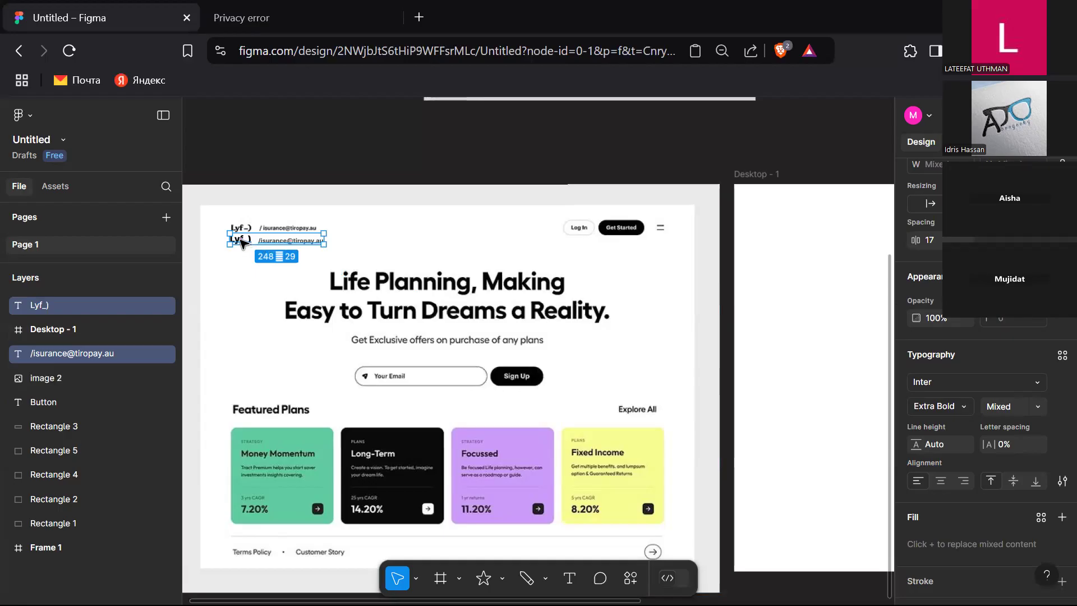
pyautogui.click(299, 145)
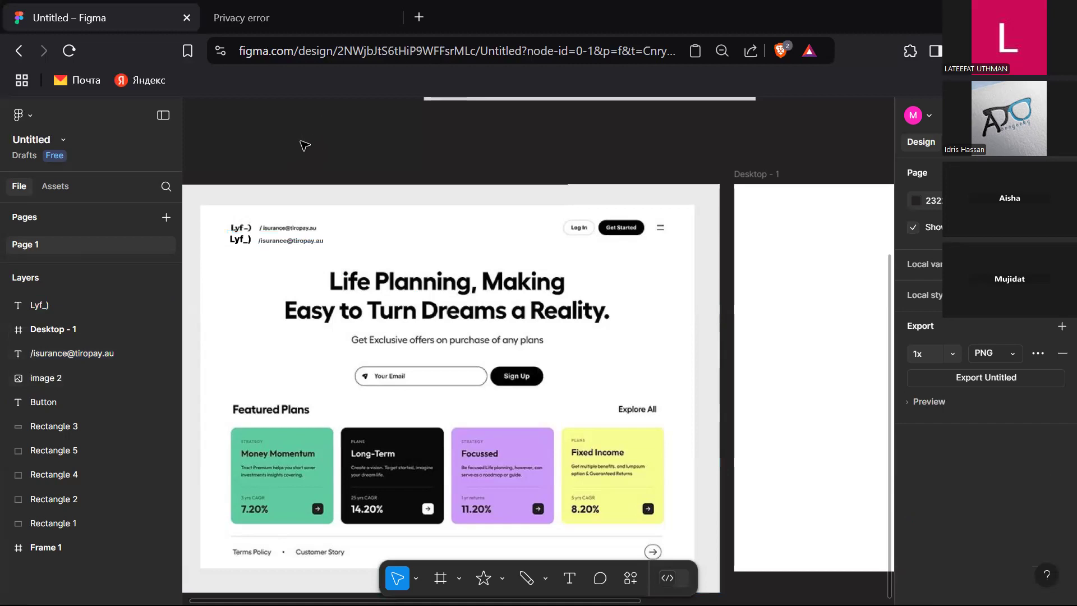
# Step: Select the Lyf_ and e-mail text layers together and align them
pyautogui.moveTo(391, 161); pyautogui.dragTo(225, 258)
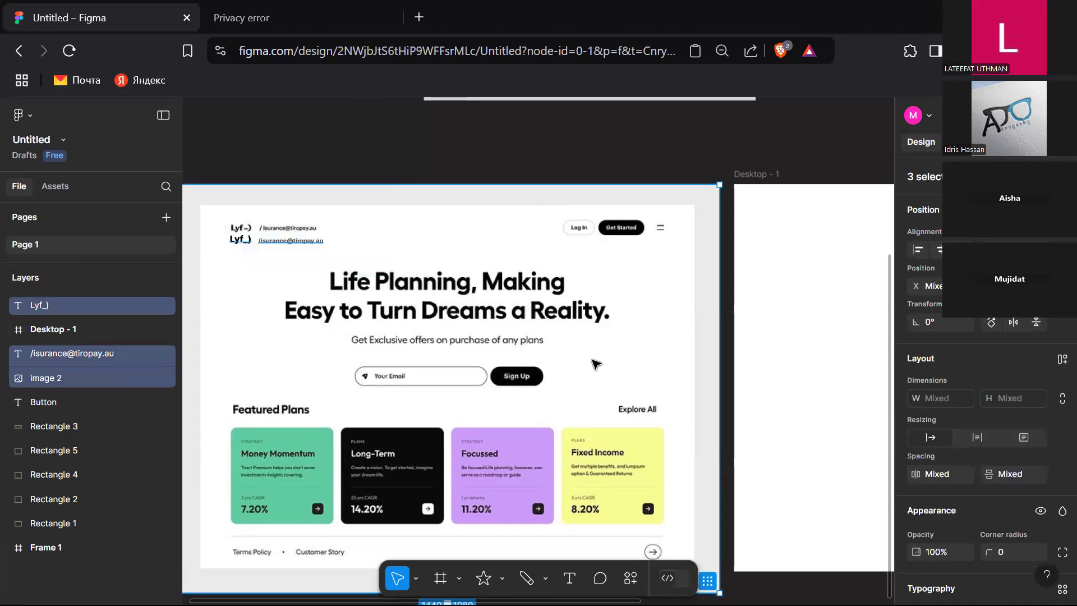
pyautogui.click(362, 163)
pyautogui.click(283, 241)
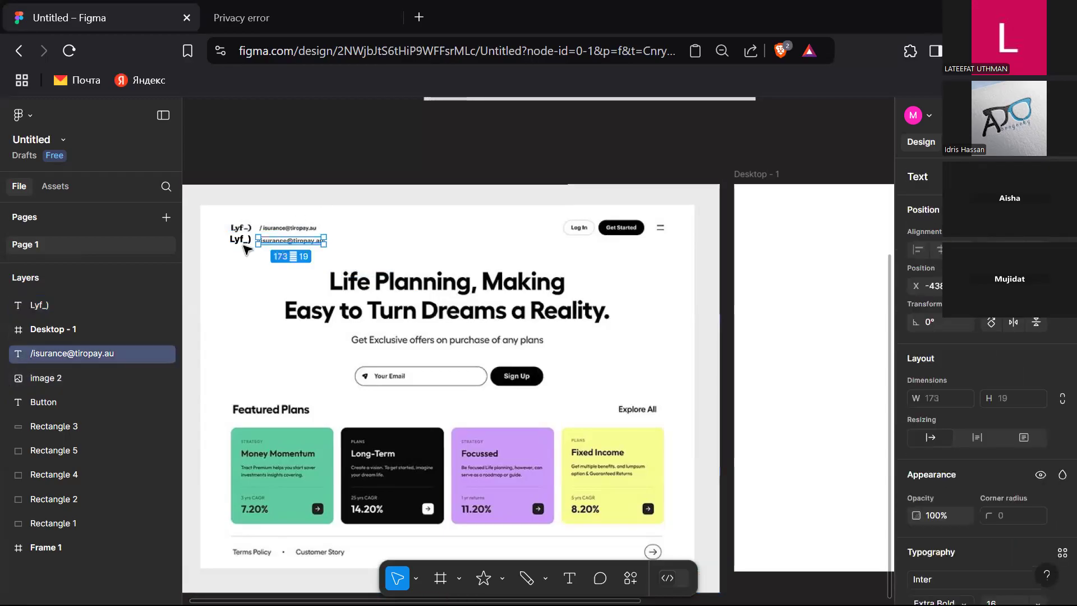
pyautogui.click(242, 240)
pyautogui.click(349, 163)
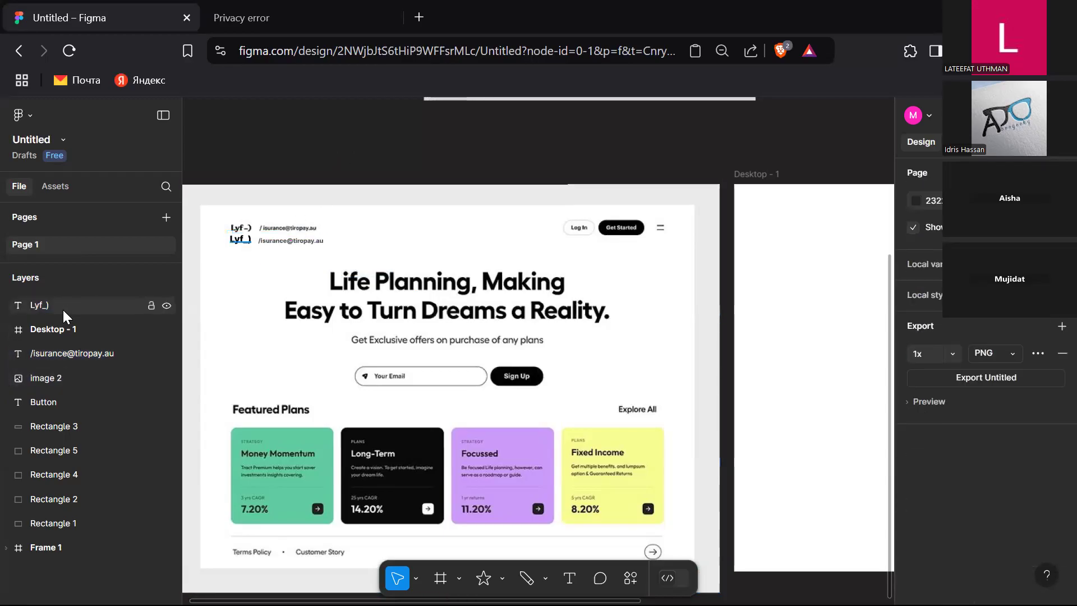
pyautogui.click(41, 311)
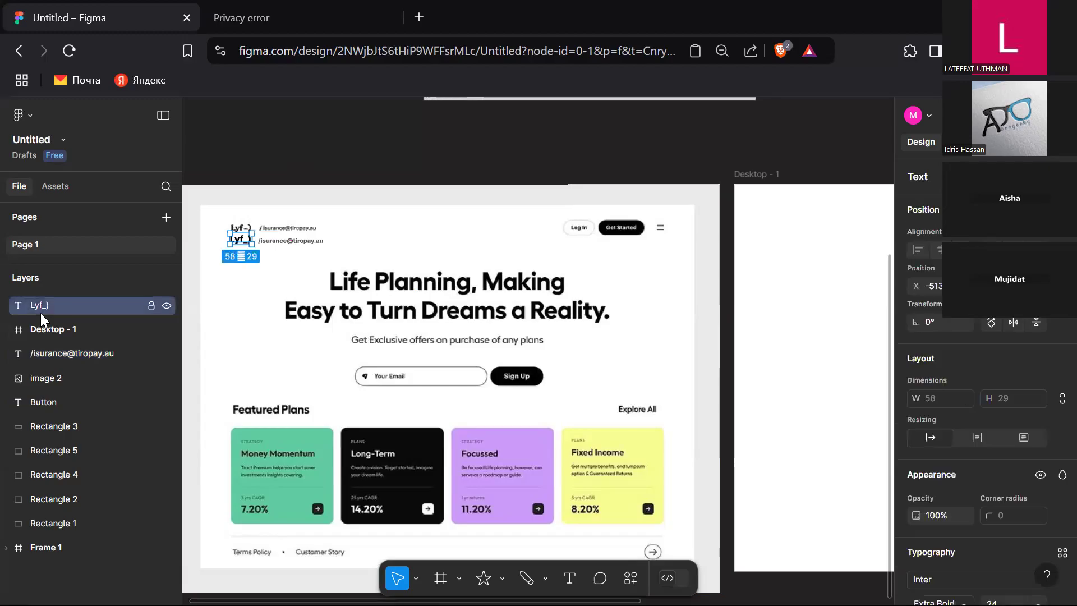
pyautogui.keyDown('shift'); pyautogui.click(79, 352); pyautogui.keyUp('shift')
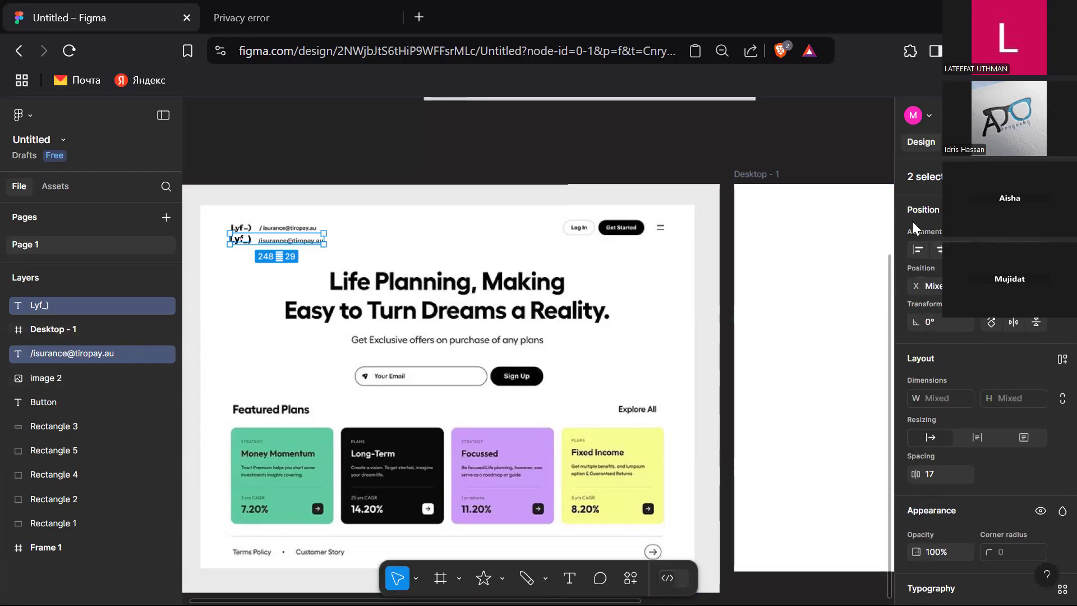
pyautogui.click(917, 253)
pyautogui.hotkey('ctrl', 'z')
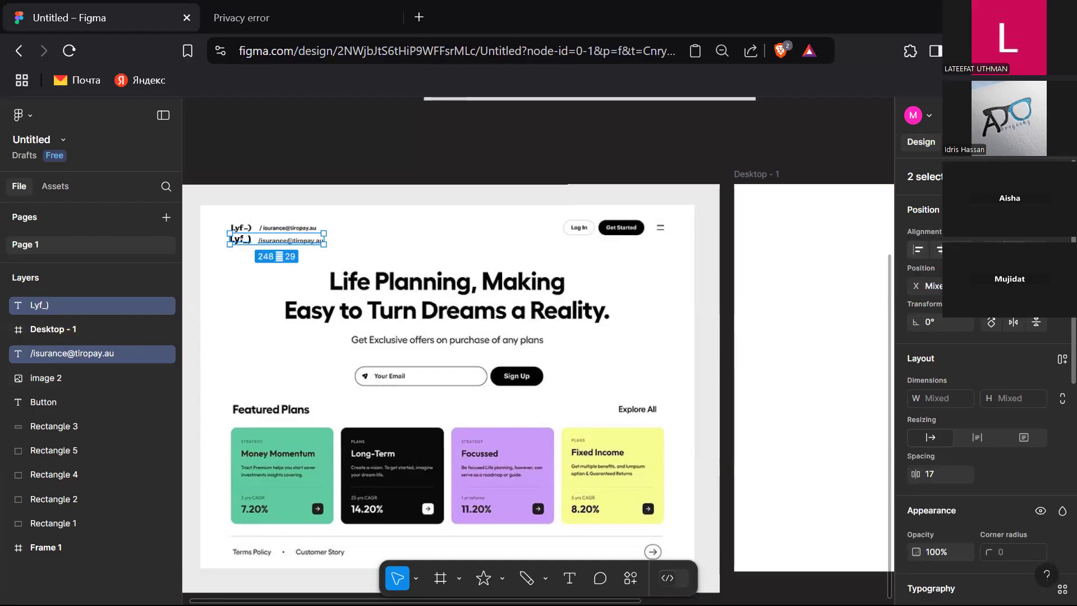
pyautogui.click(1013, 249)
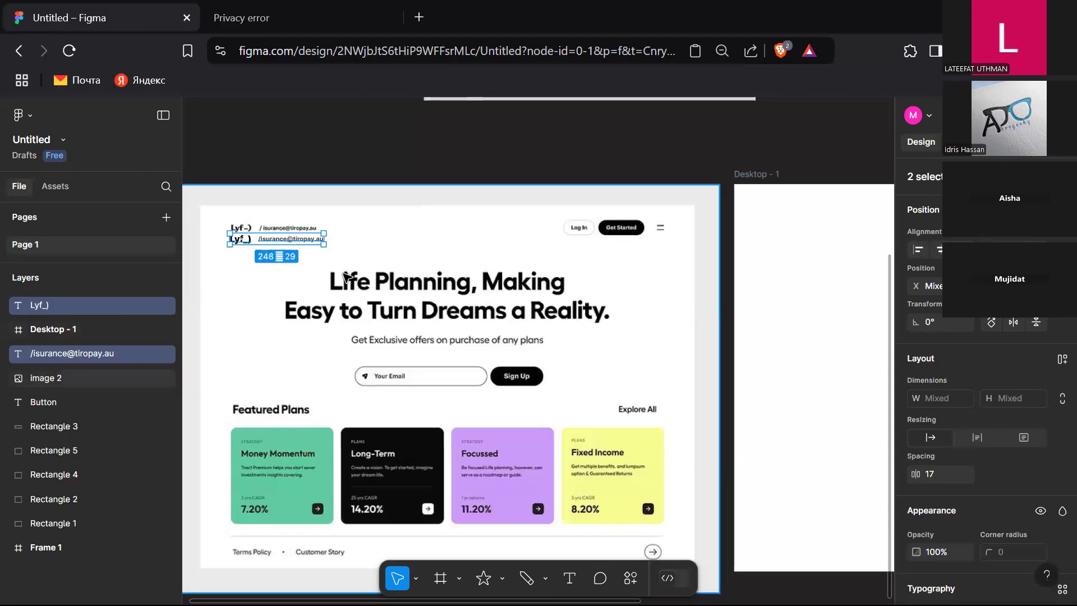
# Step: Set the e-mail text's font weight to Bold and its size to 14
pyautogui.click(367, 242)
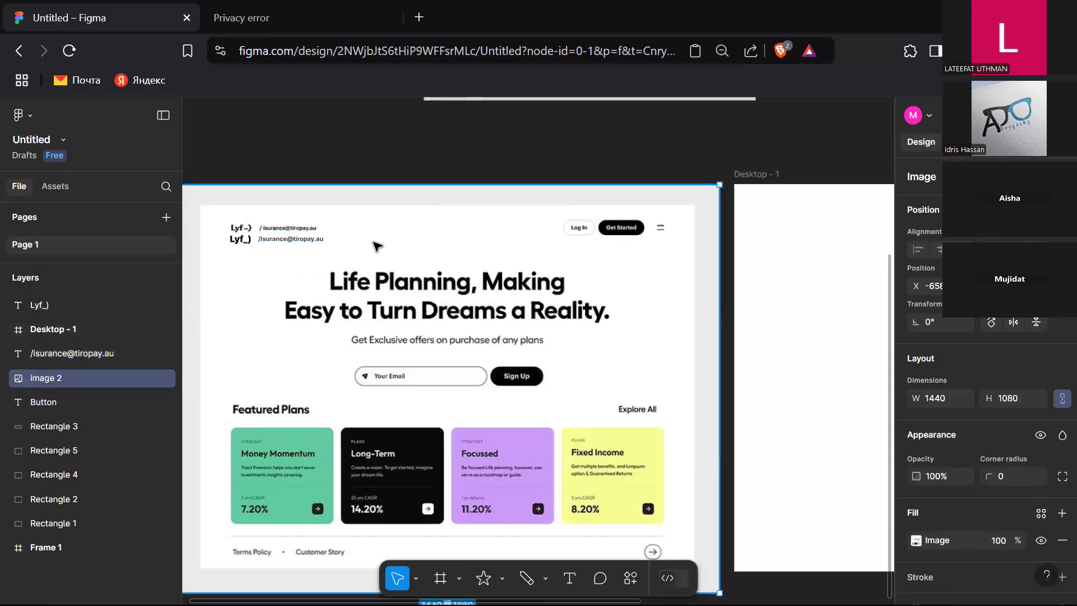
pyautogui.click(316, 245)
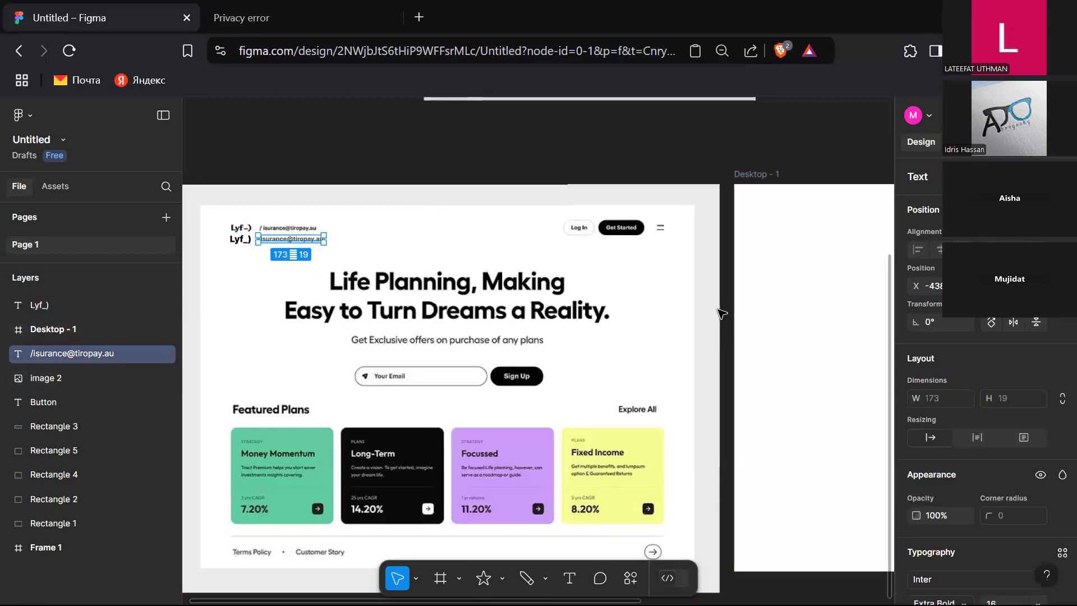
pyautogui.scroll(-4, 992, 439)
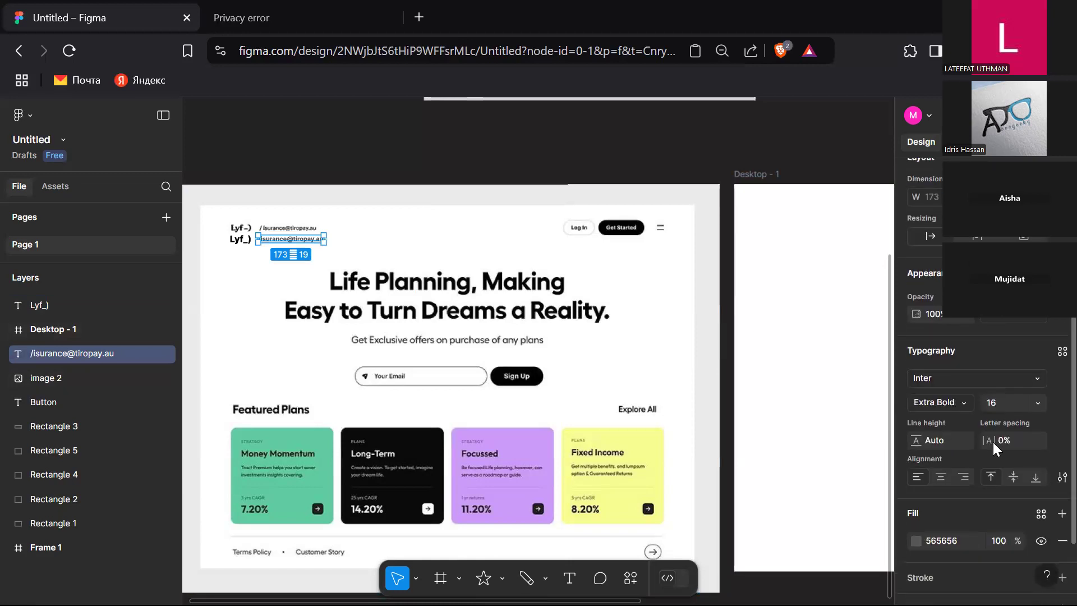
pyautogui.click(1036, 400)
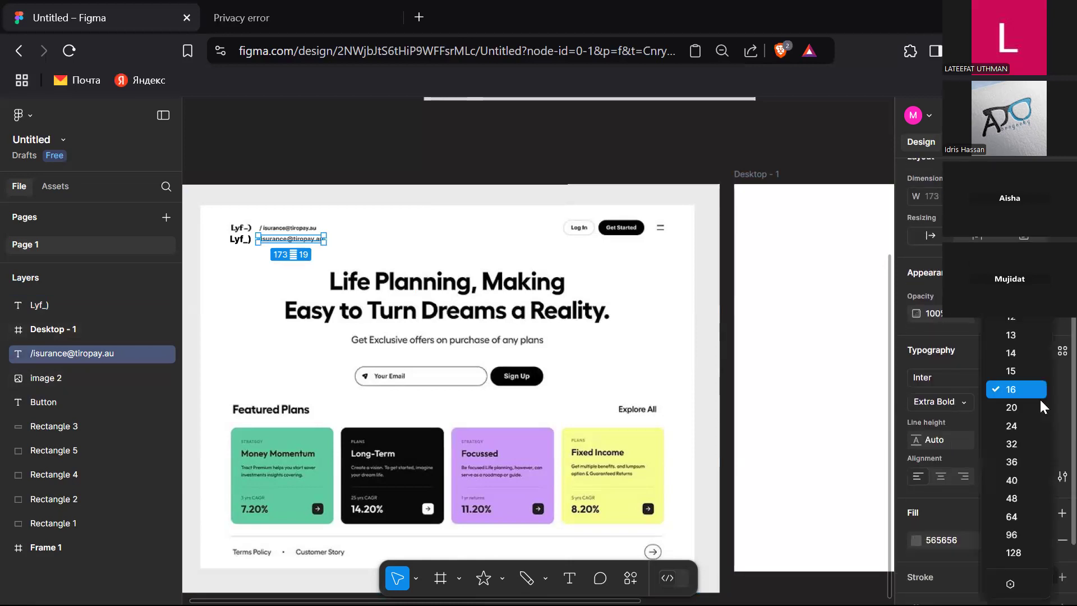
pyautogui.click(958, 407)
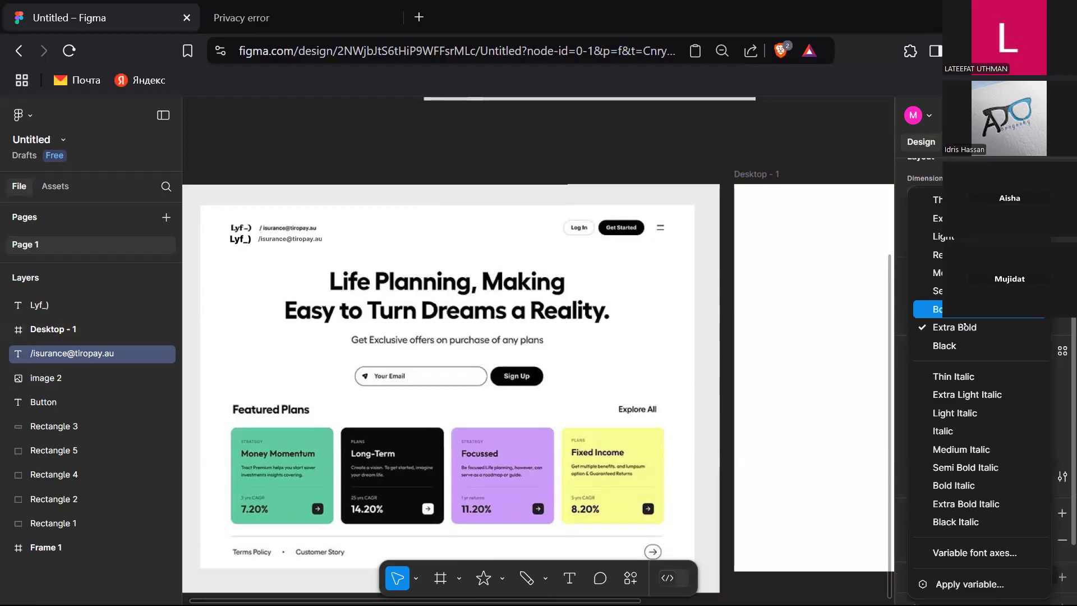
pyautogui.click(953, 309)
pyautogui.click(1036, 402)
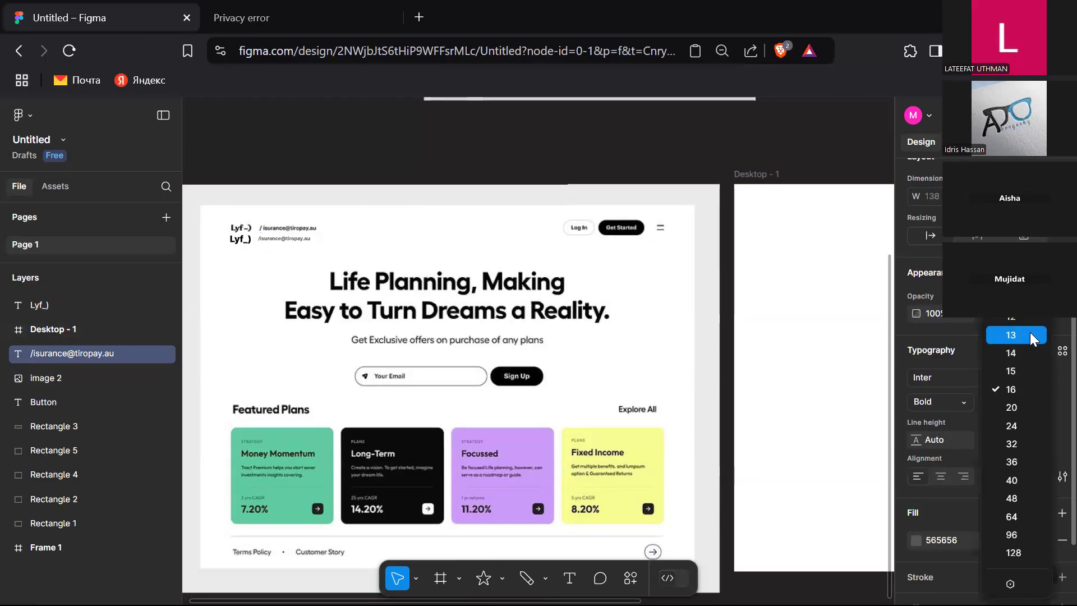
pyautogui.click(1029, 343)
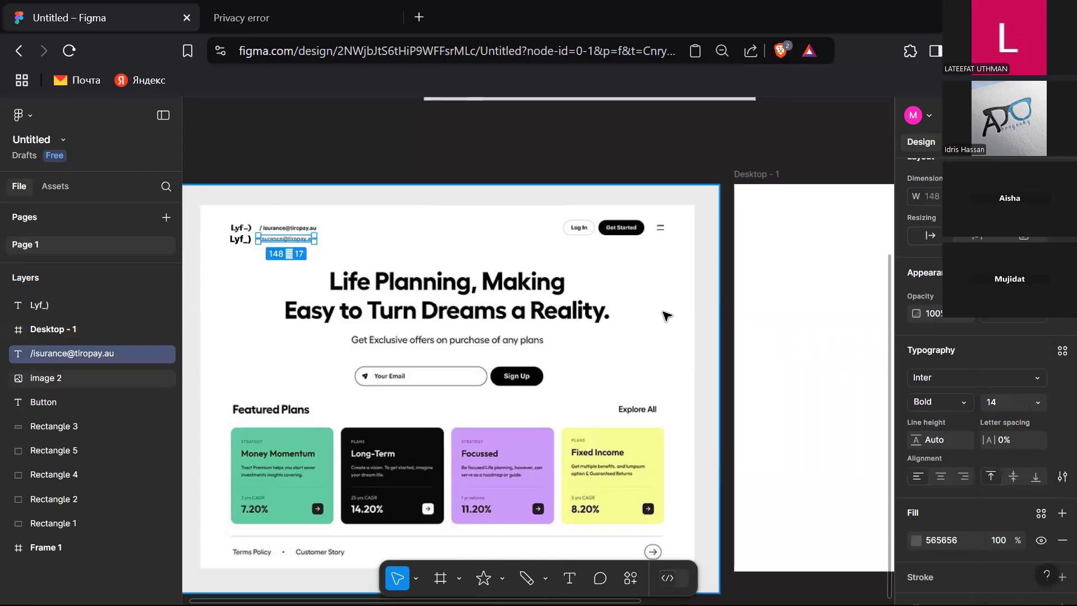
# Step: Draw a rectangle about 74 × 32 just below the Log In button
pyautogui.click(674, 204)
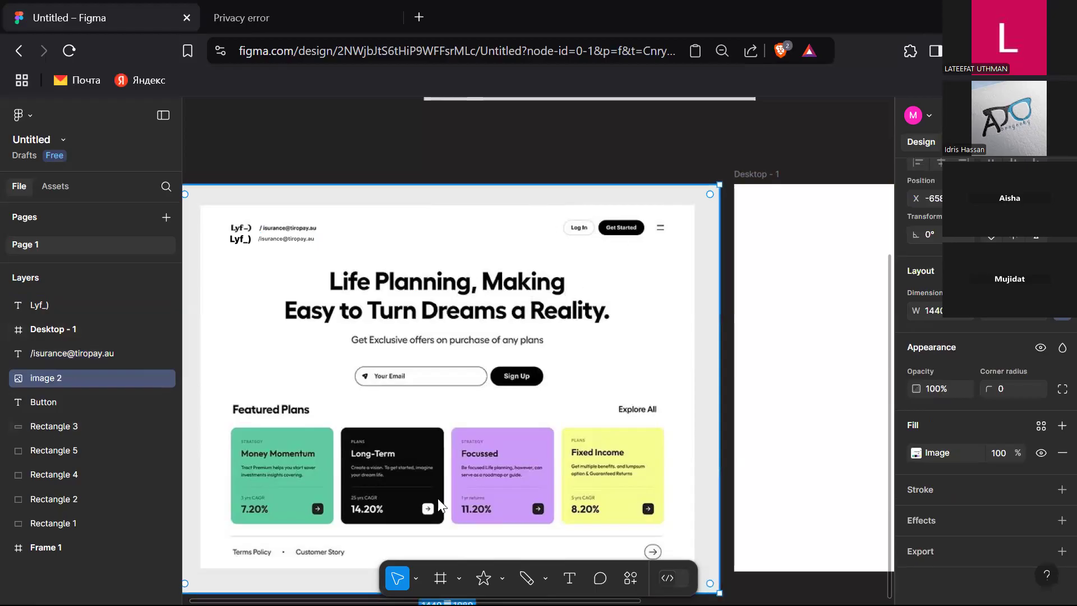
pyautogui.click(459, 577)
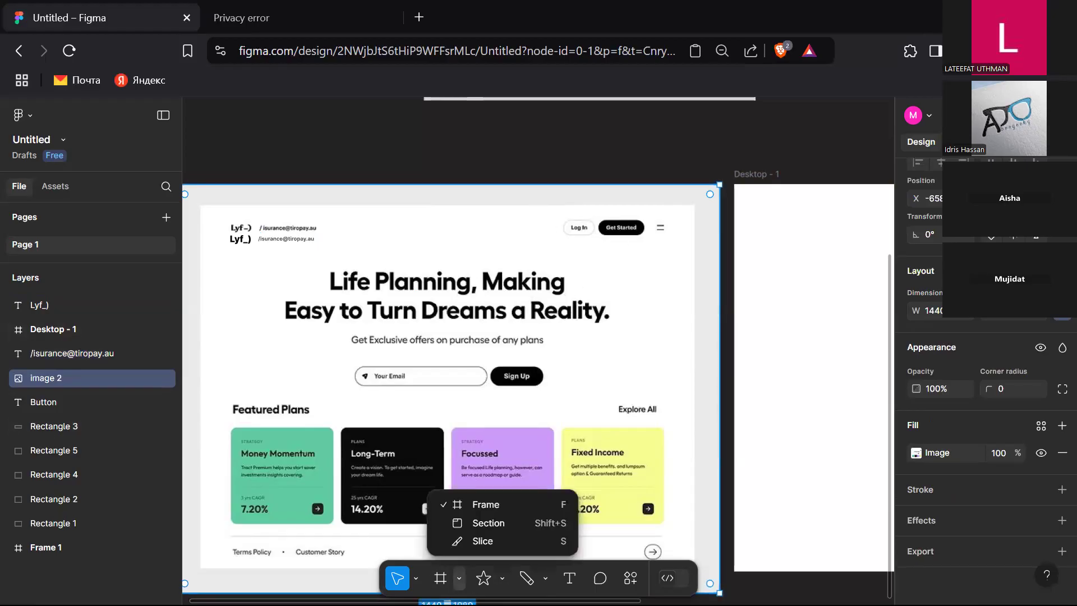
pyautogui.click(502, 578)
pyautogui.click(504, 432)
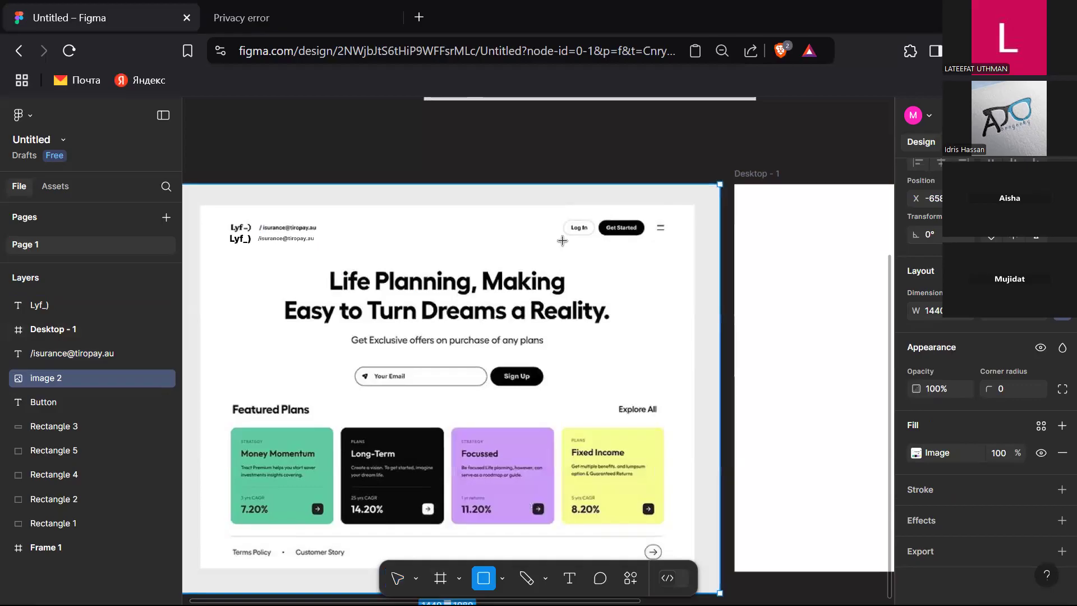
pyautogui.press('v')
pyautogui.scroll(5, 562, 240)
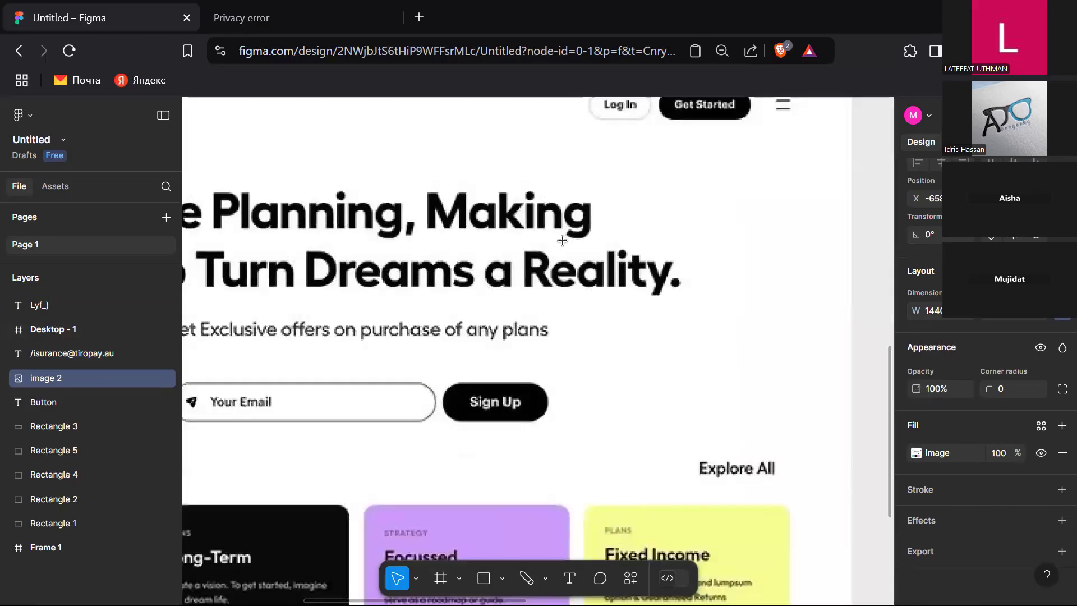
pyautogui.scroll(3, 561, 238)
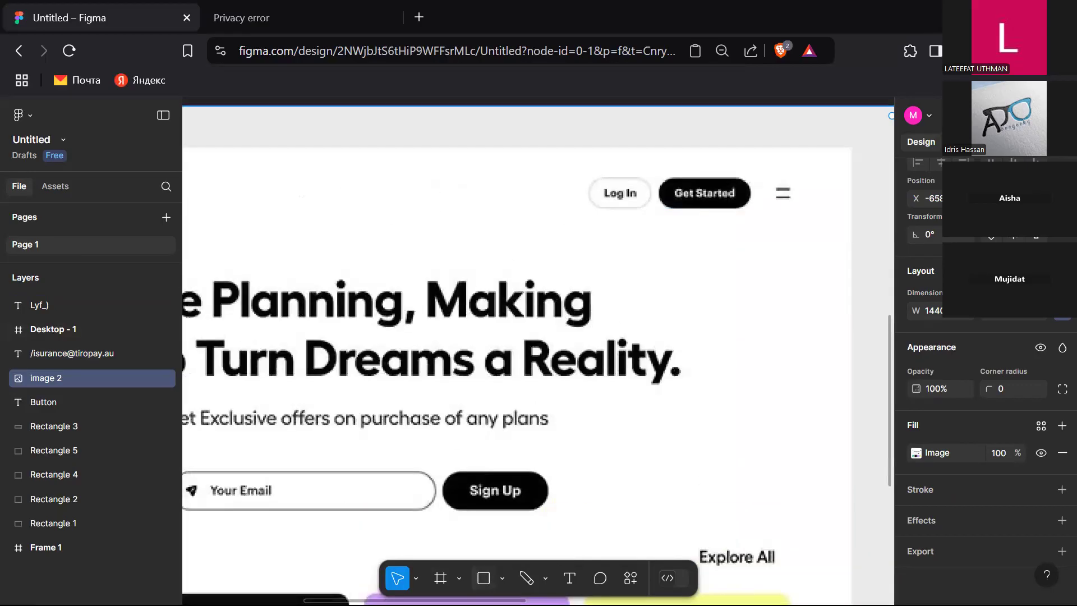
pyautogui.press('r')
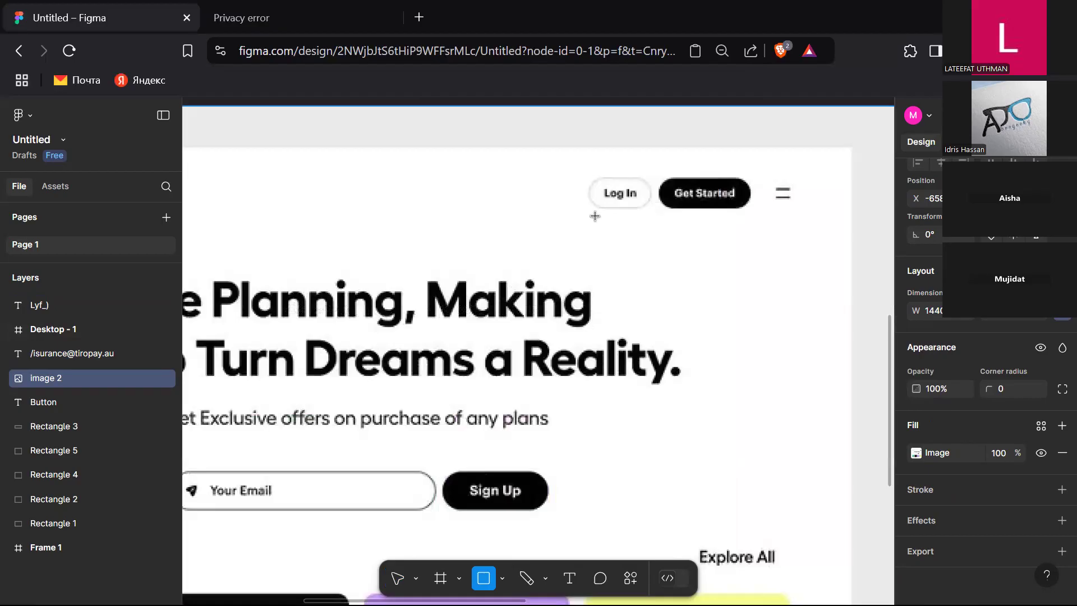
pyautogui.moveTo(595, 215)
pyautogui.mouseDown()
pyautogui.moveTo(629, 247)
pyautogui.moveTo(650, 240)
pyautogui.mouseUp()
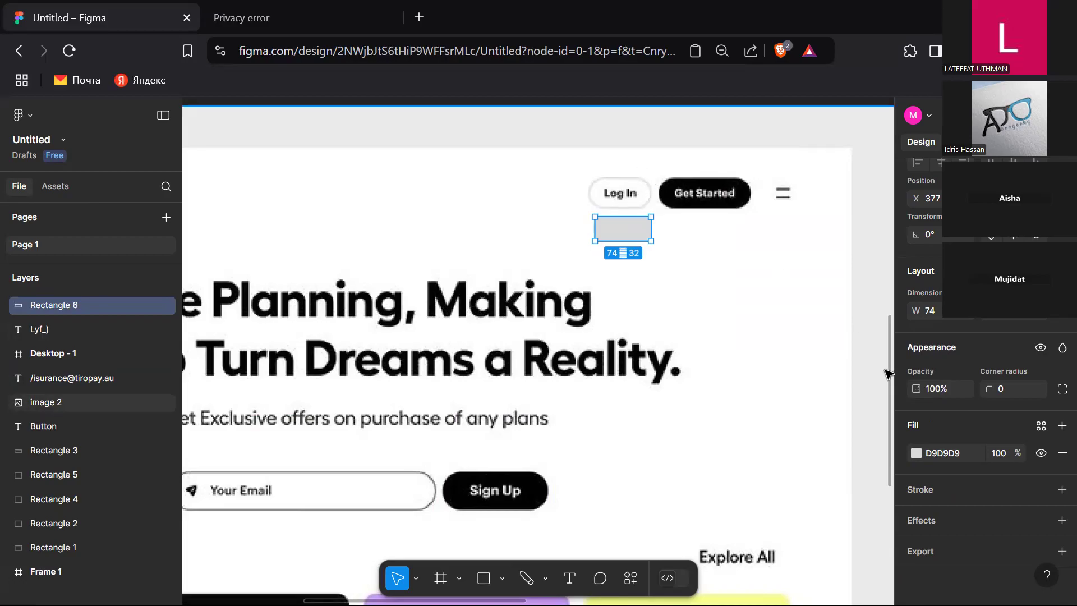
# Step: Give the rectangle a white FFFFFF fill and add a grey 565656 stroke
pyautogui.click(915, 453)
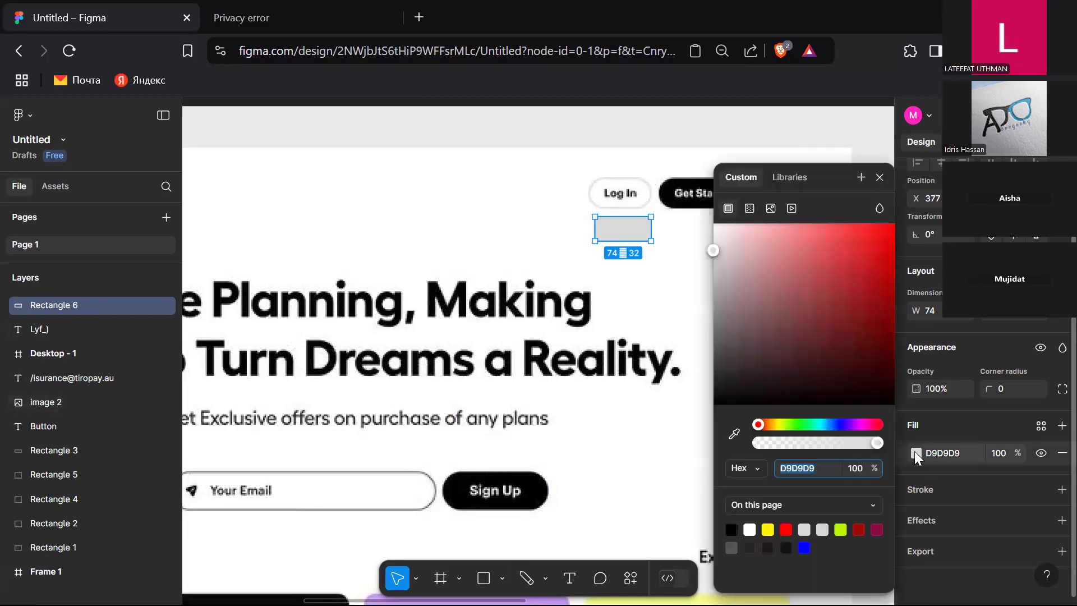
pyautogui.click(752, 529)
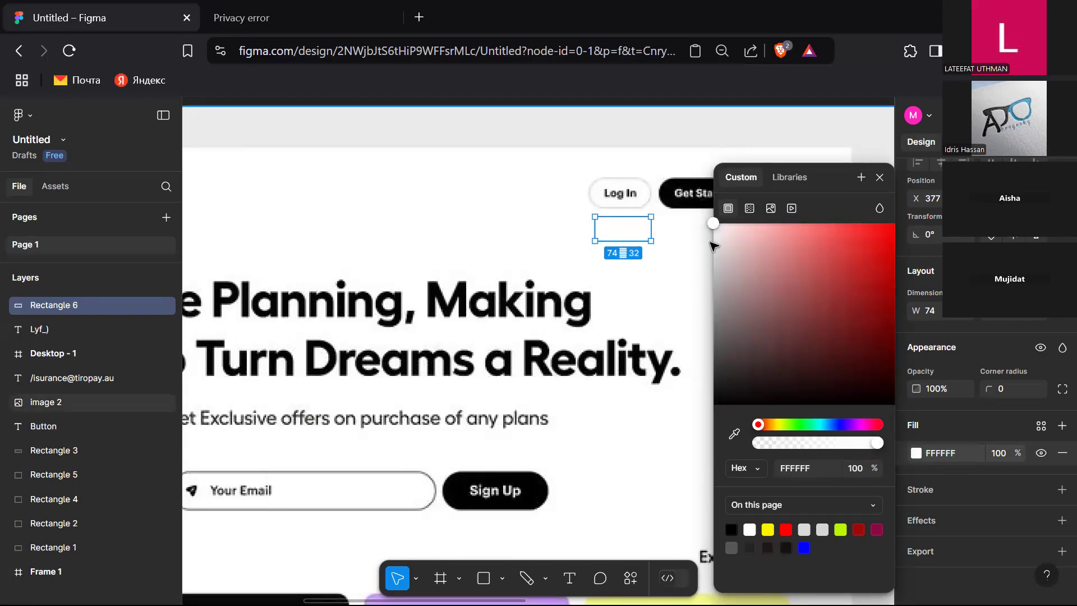
pyautogui.click(1054, 489)
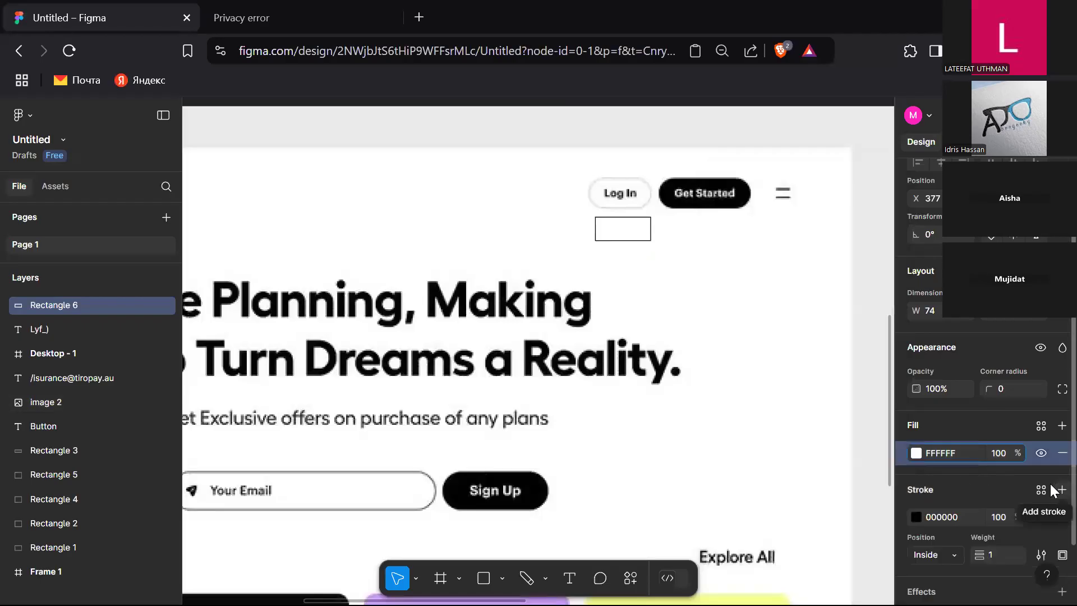
pyautogui.click(914, 518)
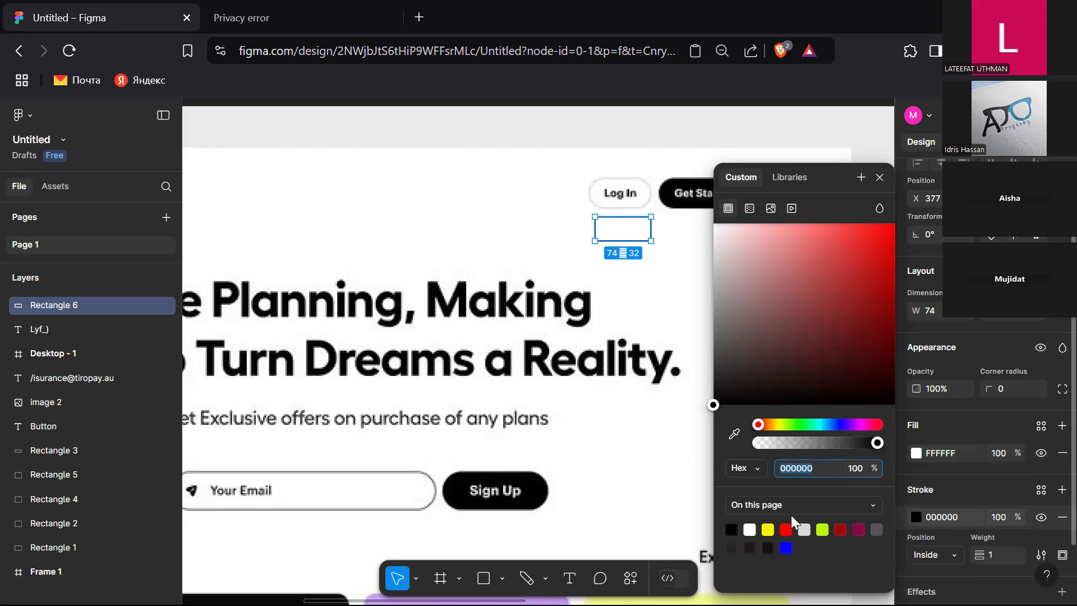
pyautogui.click(804, 529)
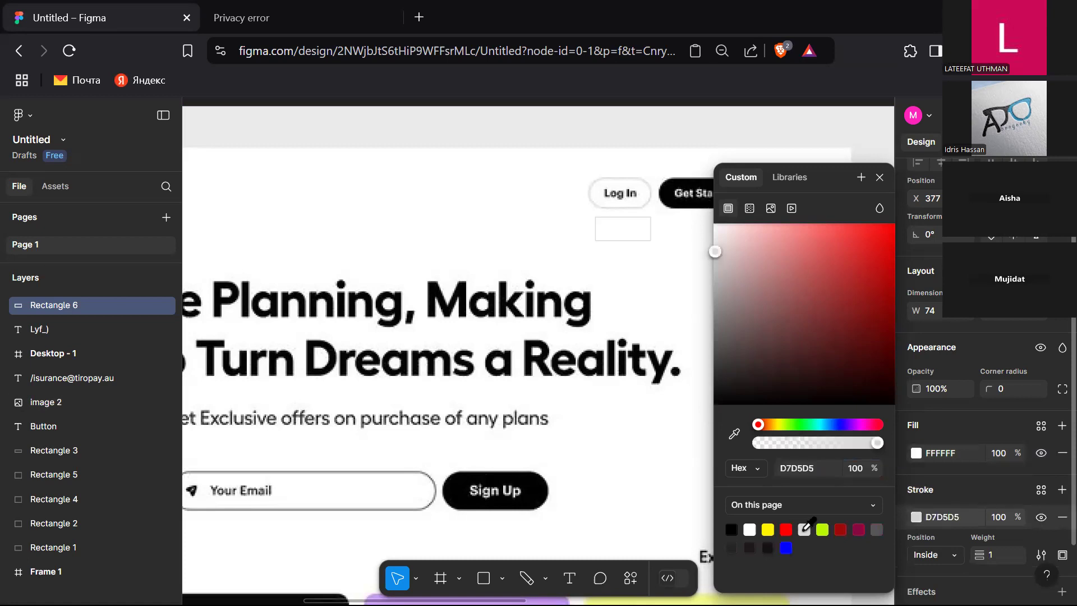
pyautogui.click(877, 529)
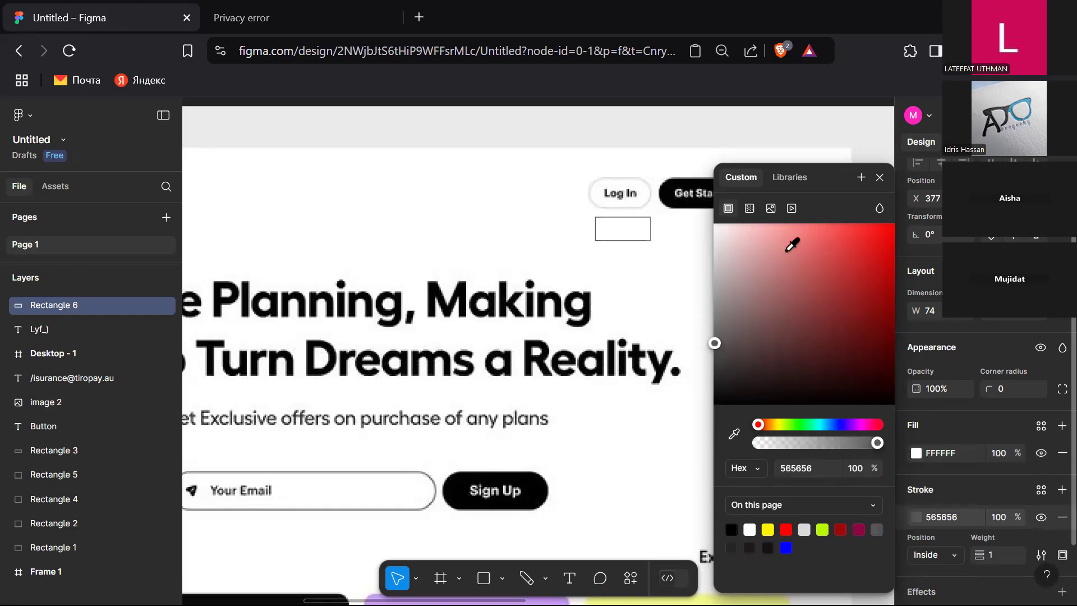
pyautogui.click(879, 177)
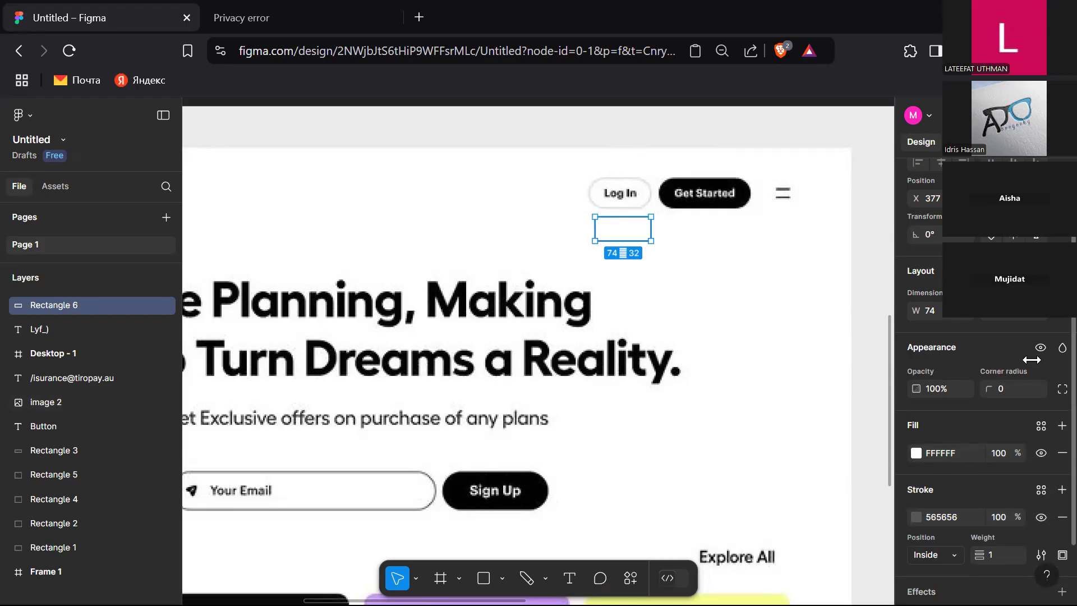
# Step: Set the rectangle's corner radius to 20
pyautogui.click(1009, 389)
pyautogui.write('20')
pyautogui.press('Return')
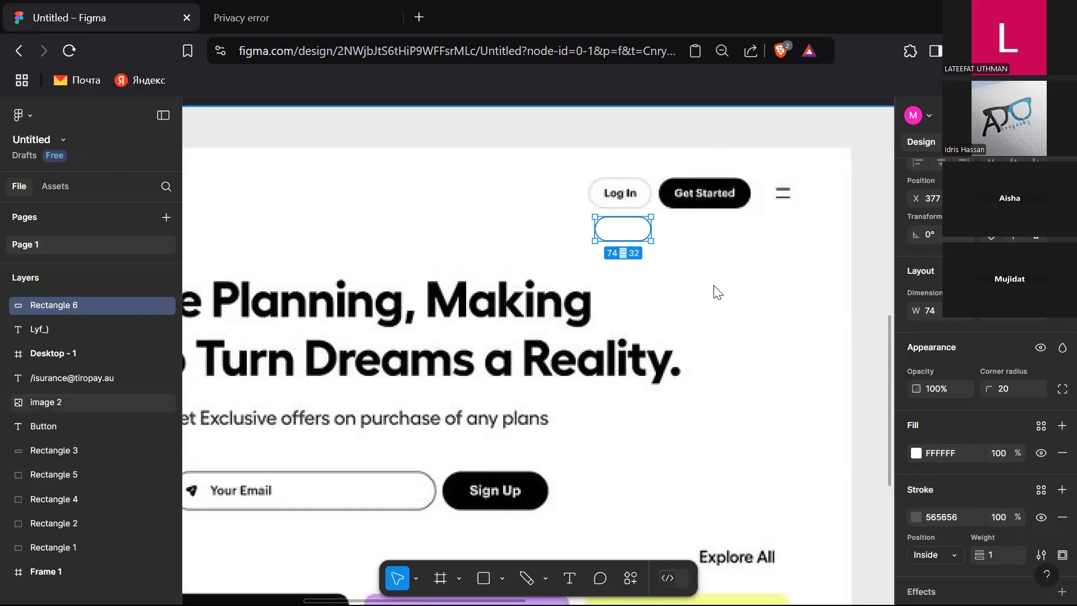
# Step: Resize the rectangle to 80 wide and 40 high
pyautogui.moveTo(625, 240)
pyautogui.mouseDown()
pyautogui.moveTo(622, 199)
pyautogui.moveTo(627, 272)
pyautogui.moveTo(627, 236)
pyautogui.mouseUp()
pyautogui.click(676, 237)
pyautogui.click(625, 233)
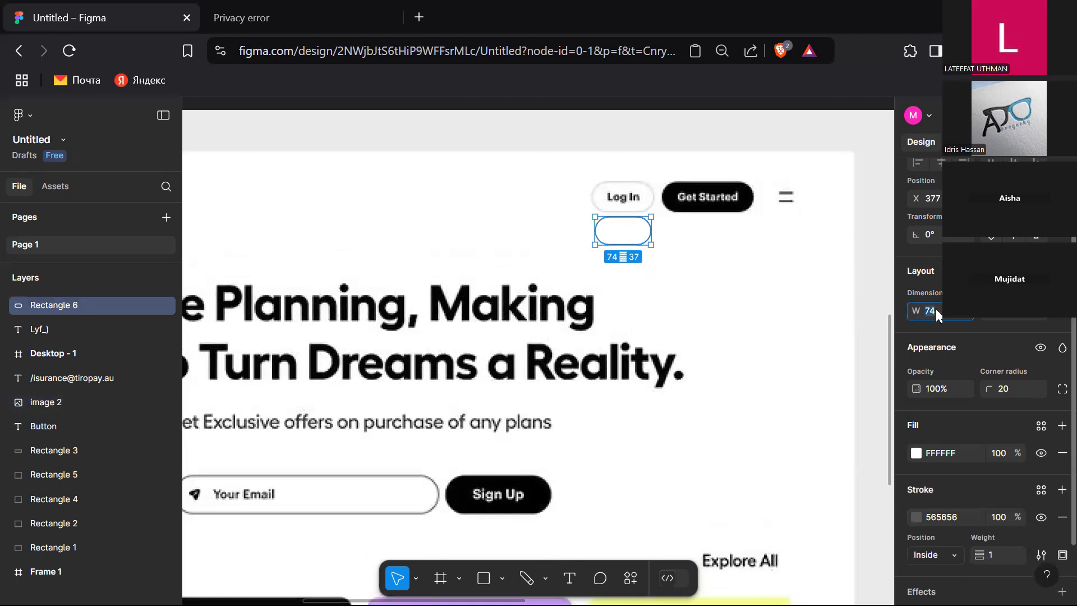
pyautogui.press('Return')
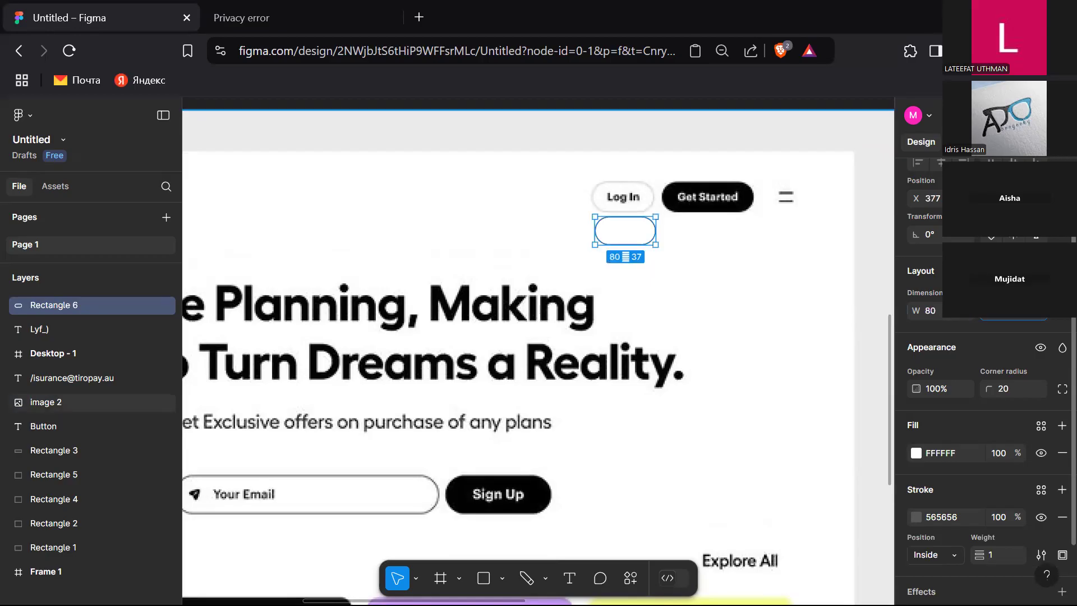
pyautogui.write('40')
pyautogui.press('Return')
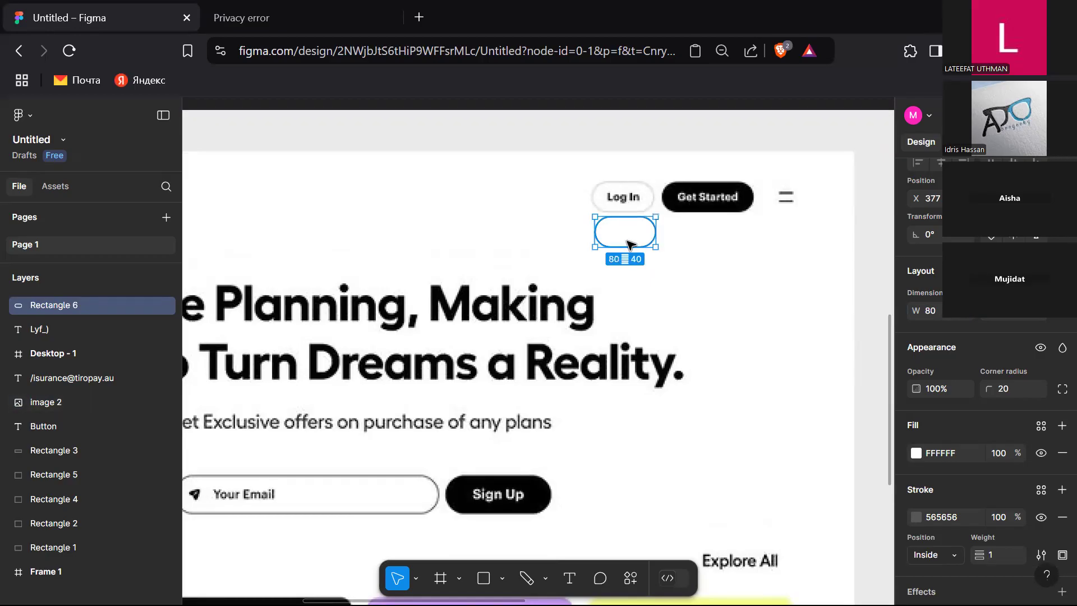
# Step: Move the rectangle slightly down and set its stroke position to Outside
pyautogui.moveTo(629, 243)
pyautogui.mouseDown()
pyautogui.moveTo(624, 207)
pyautogui.moveTo(634, 211)
pyautogui.moveTo(630, 260)
pyautogui.mouseUp()
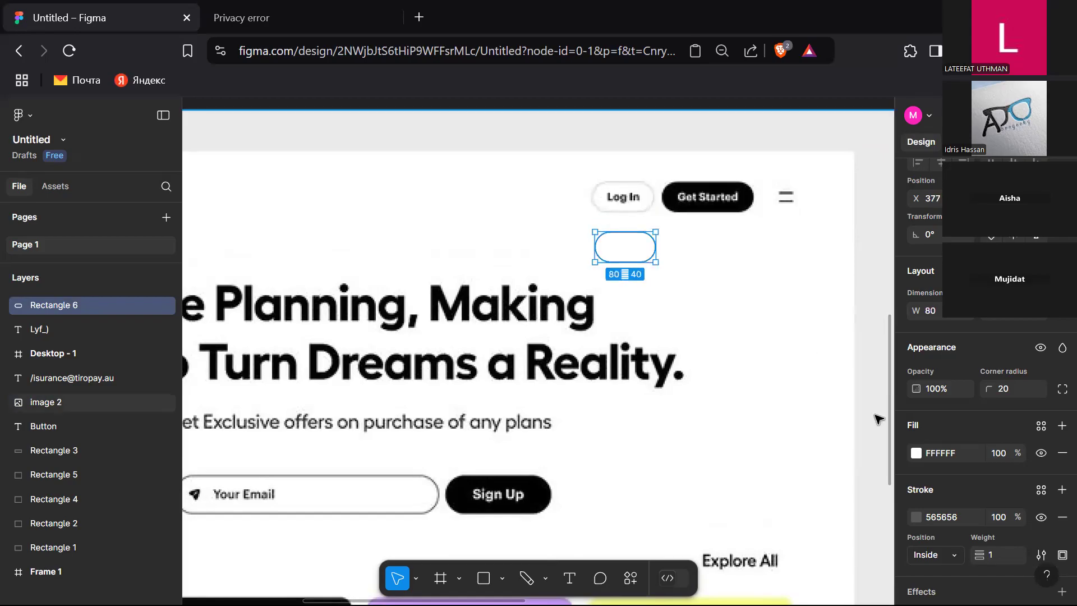
pyautogui.scroll(-2, 1004, 559)
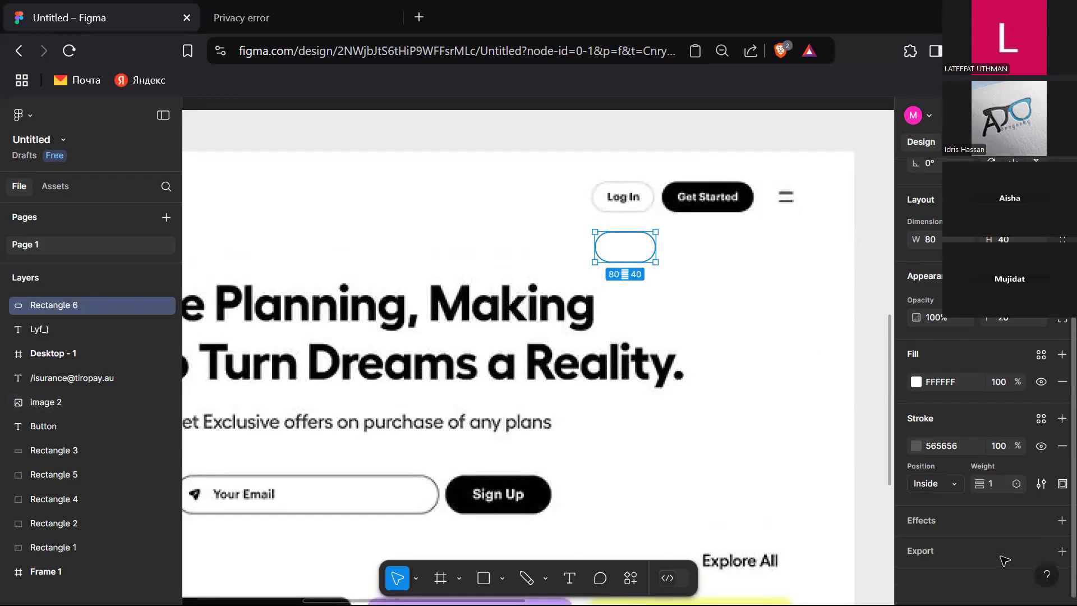
pyautogui.click(946, 483)
pyautogui.click(944, 500)
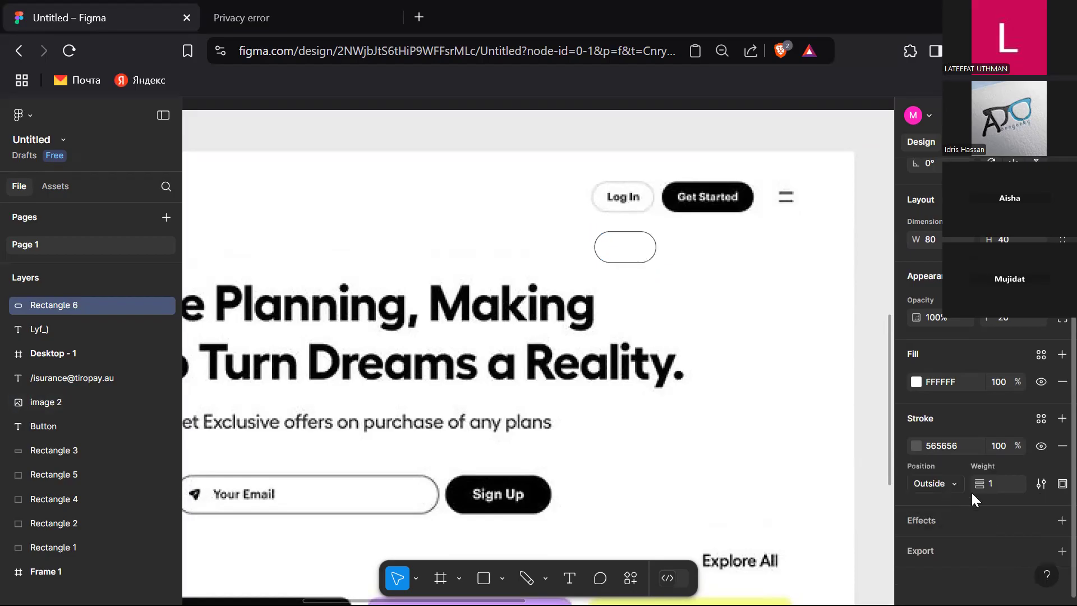
# Step: Set the rectangle's stroke weight to 1.5
pyautogui.click(1009, 482)
pyautogui.press('Escape')
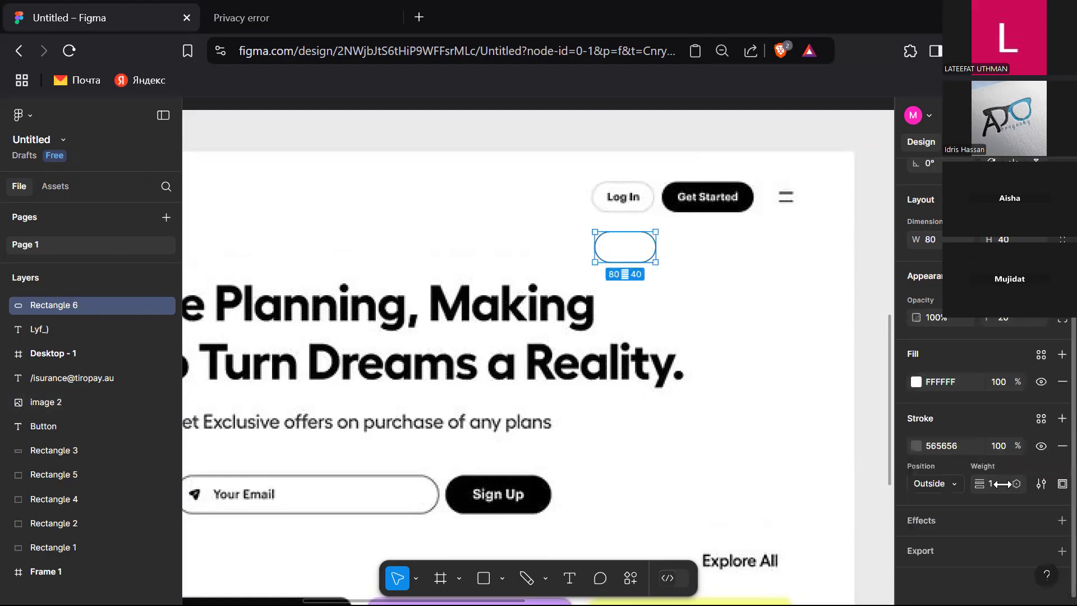
pyautogui.write('2')
pyautogui.press('Return')
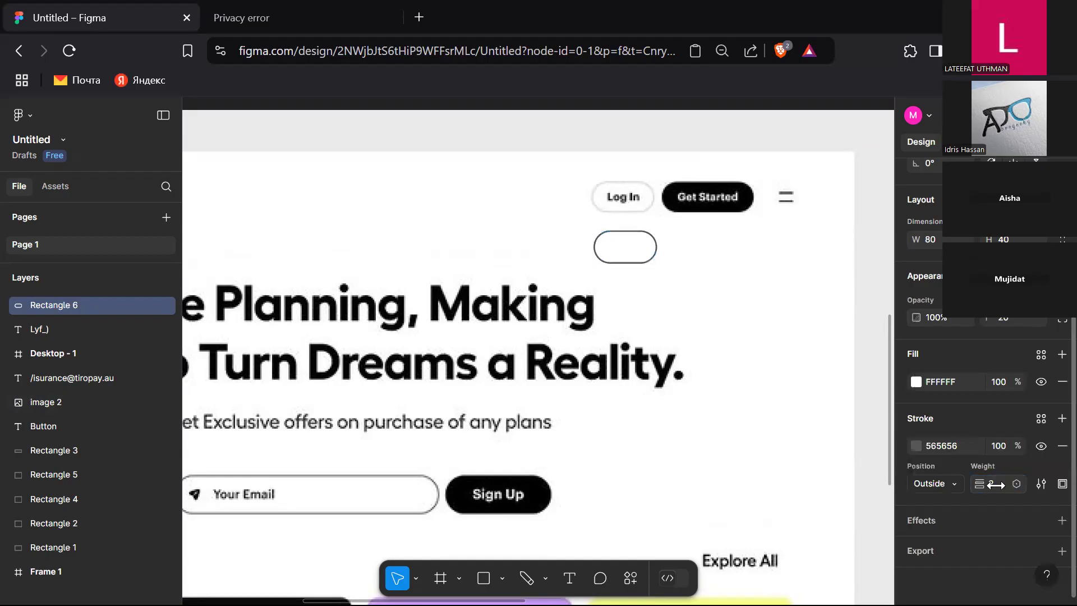
pyautogui.click(994, 485)
pyautogui.write('1.5')
pyautogui.press('Return')
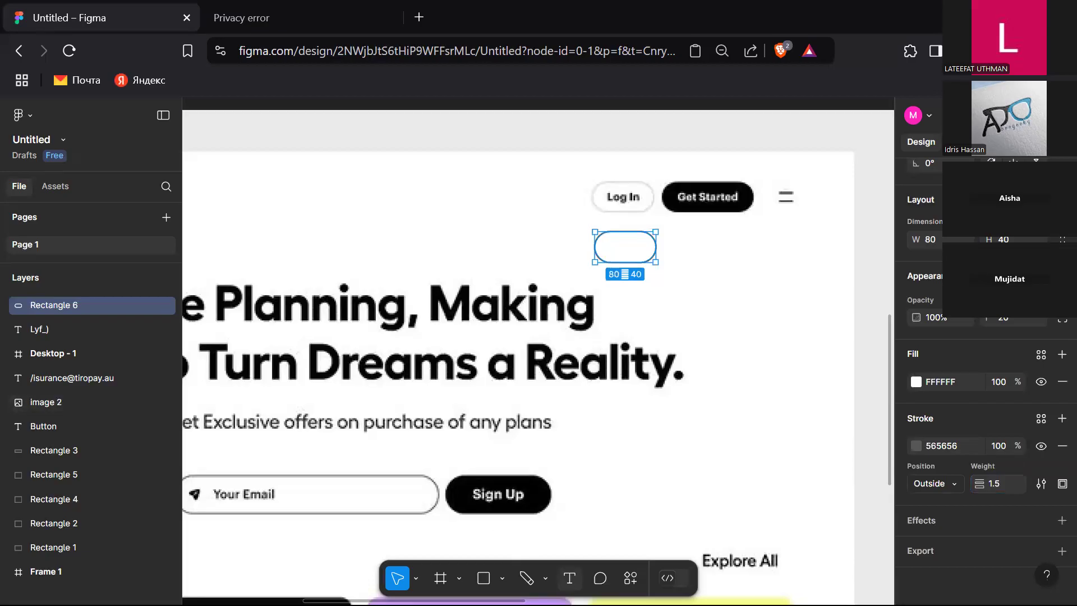
# Step: Add a text layer reading Log IN beside the outlined rectangle
pyautogui.click(569, 578)
pyautogui.click(719, 269)
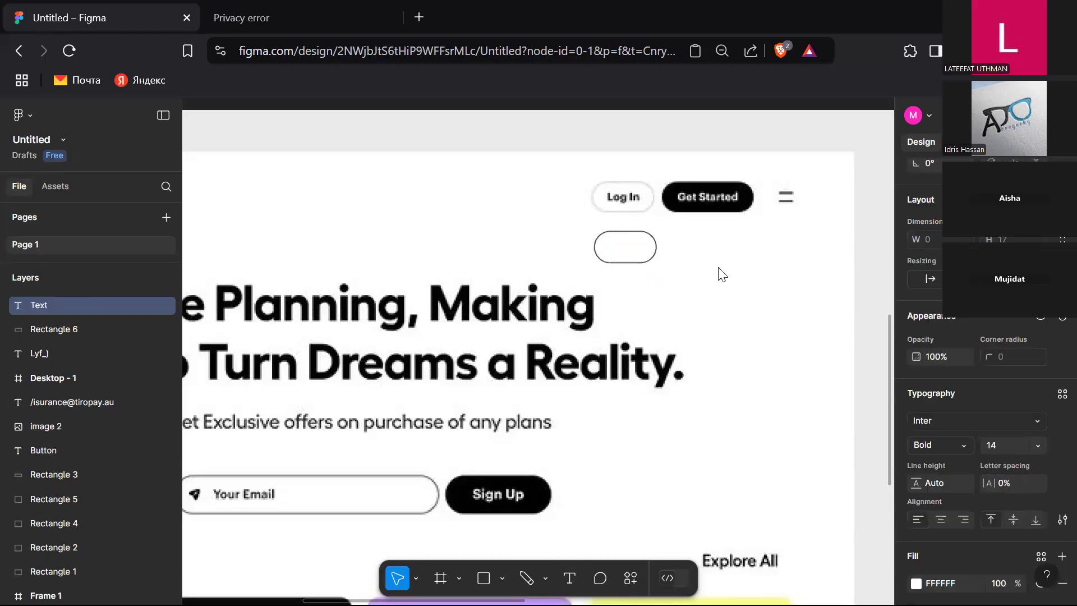
pyautogui.write('Log i')
pyautogui.hotkey('ctrl', 'a')
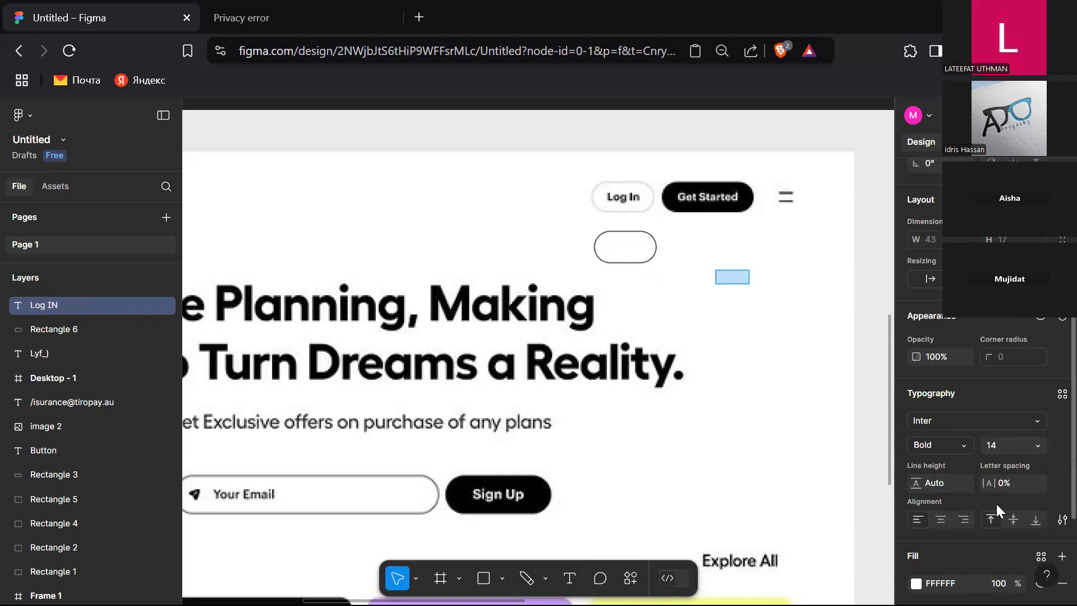
# Step: Set the new text's fill colour to black 000000
pyautogui.scroll(-2, 953, 514)
pyautogui.click(915, 484)
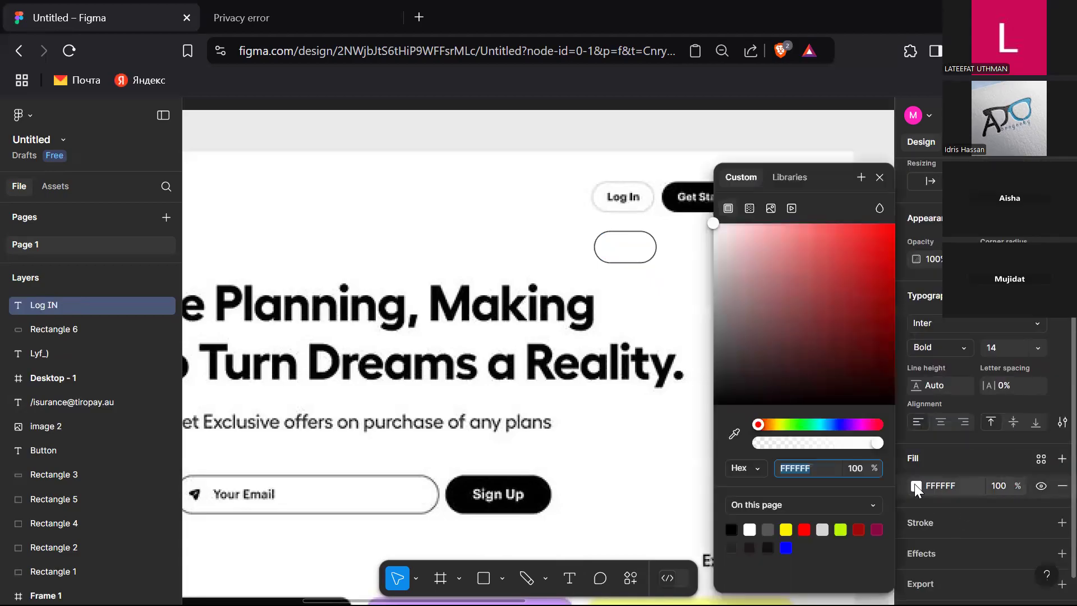
pyautogui.click(732, 529)
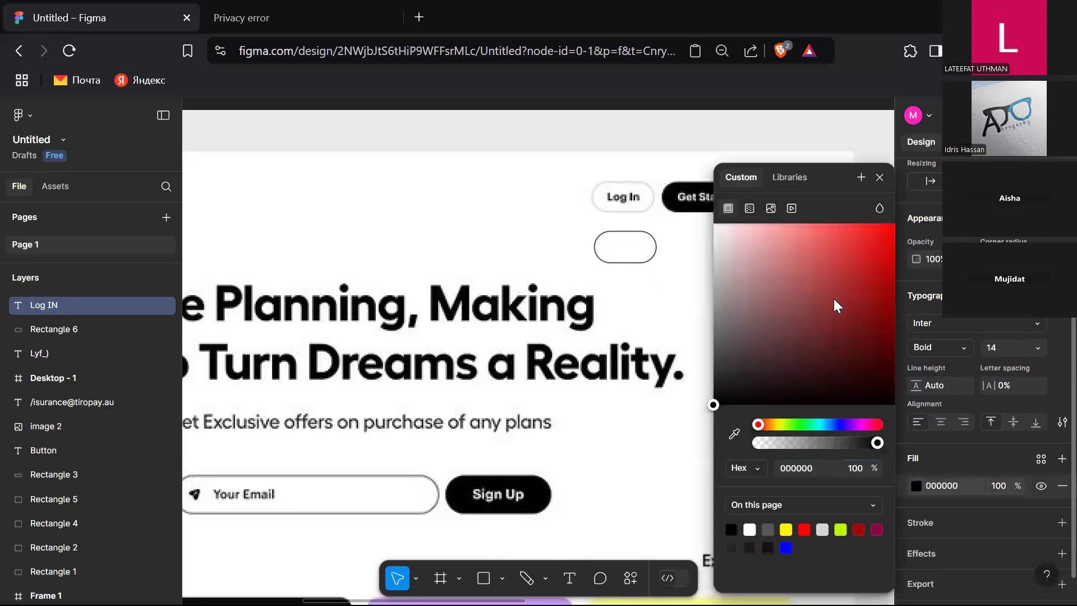
pyautogui.click(880, 176)
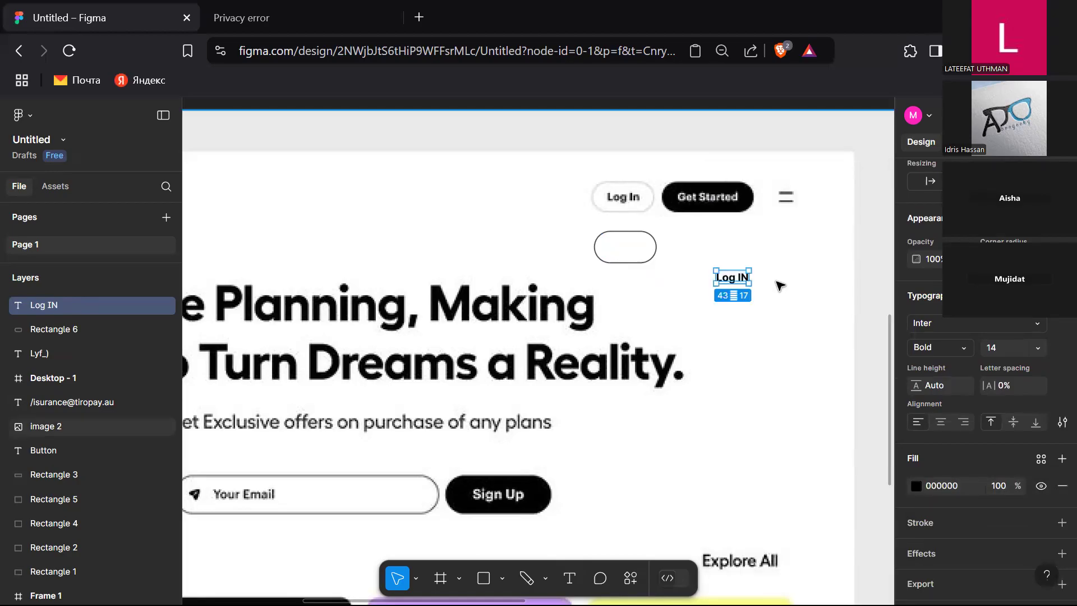
# Step: Edit the text so it reads Log In
pyautogui.doubleClick(742, 280)
pyautogui.press('Right')
pyautogui.press('BackSpace')
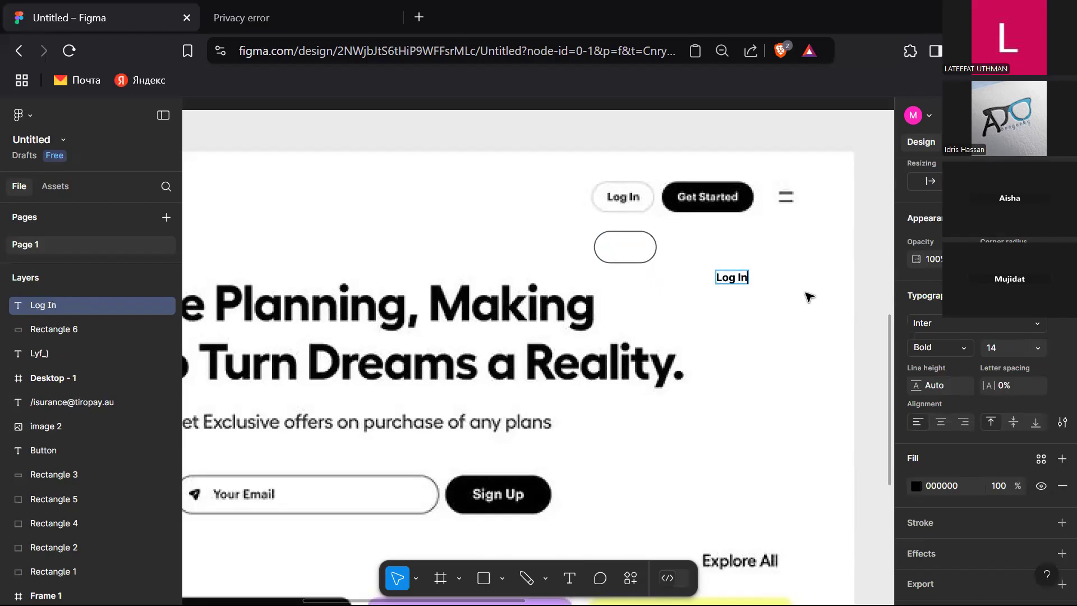
pyautogui.press('Escape')
# Step: Move the Log In text onto the outlined rectangle, group the two, and nudge the group slightly up
pyautogui.moveTo(729, 282); pyautogui.dragTo(632, 250)
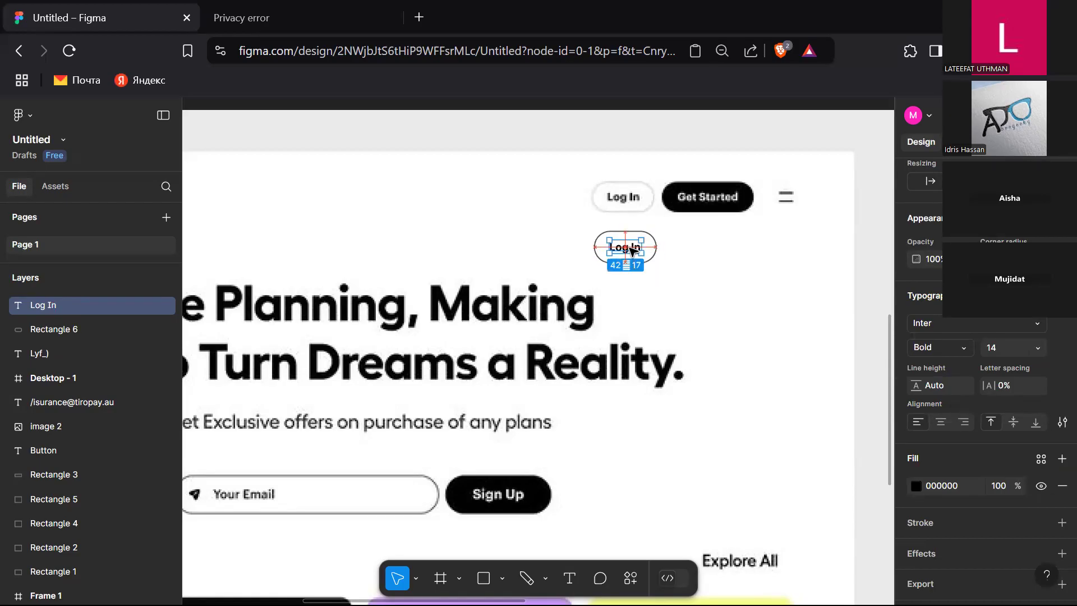
pyautogui.keyDown('shift'); pyautogui.click(660, 247); pyautogui.keyUp('shift')
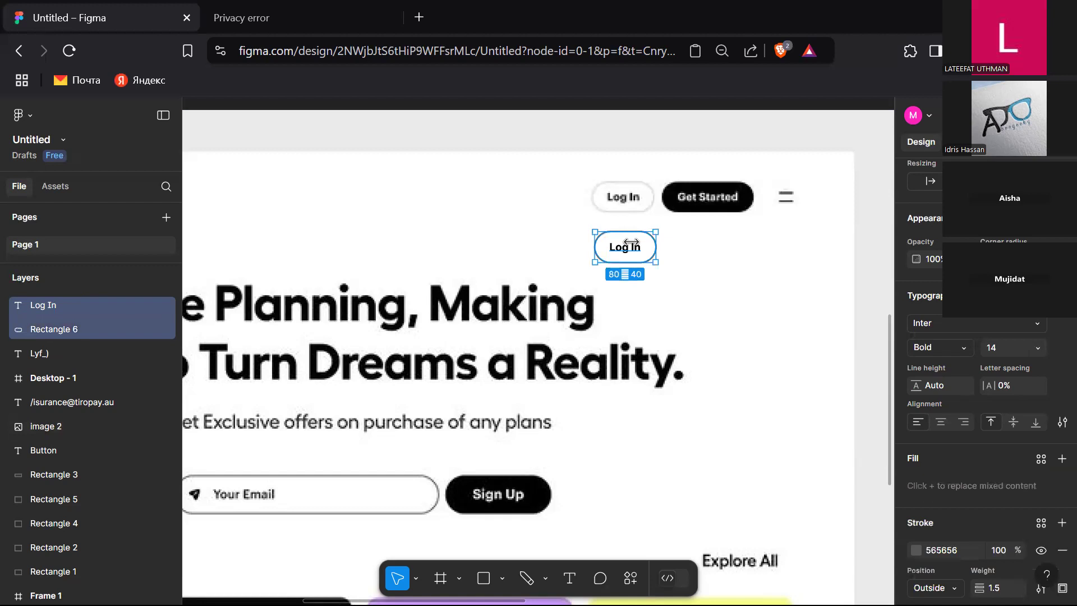
pyautogui.rightClick(630, 243)
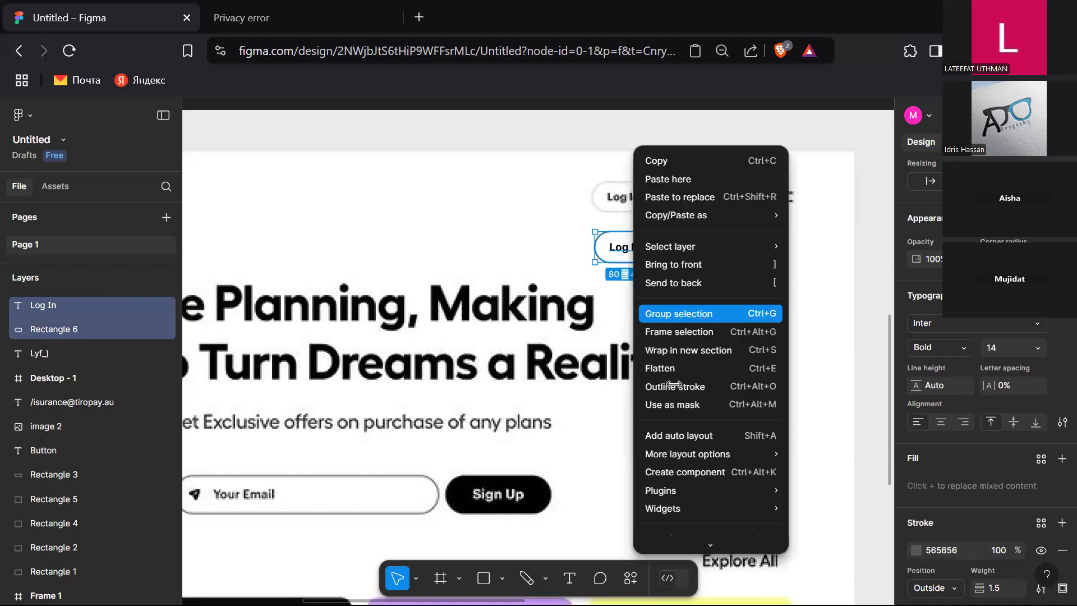
pyautogui.click(699, 308)
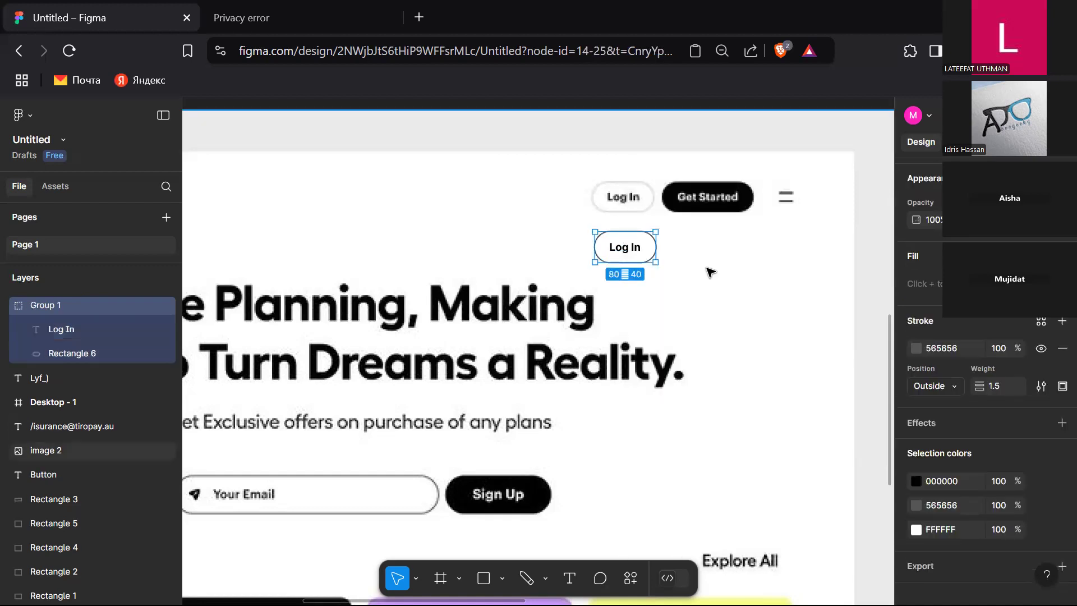
pyautogui.moveTo(630, 248)
pyautogui.mouseDown()
pyautogui.moveTo(620, 197)
pyautogui.moveTo(631, 239)
pyautogui.mouseUp()
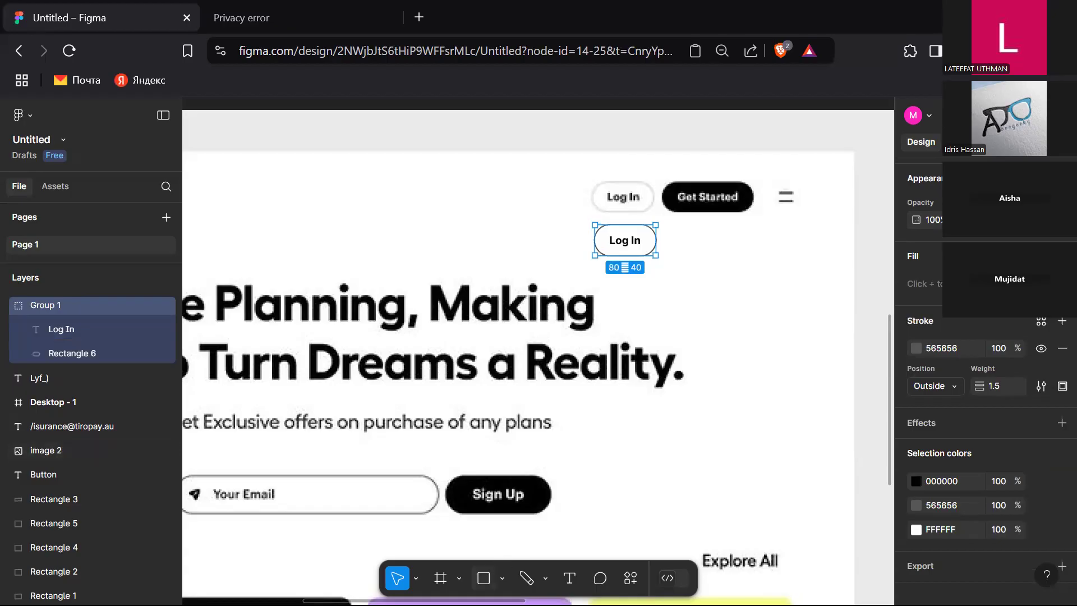
# Step: Draw a second rectangle about 126 by 40 right next to the Log In button
pyautogui.press('r')
pyautogui.moveTo(681, 233); pyautogui.dragTo(777, 265)
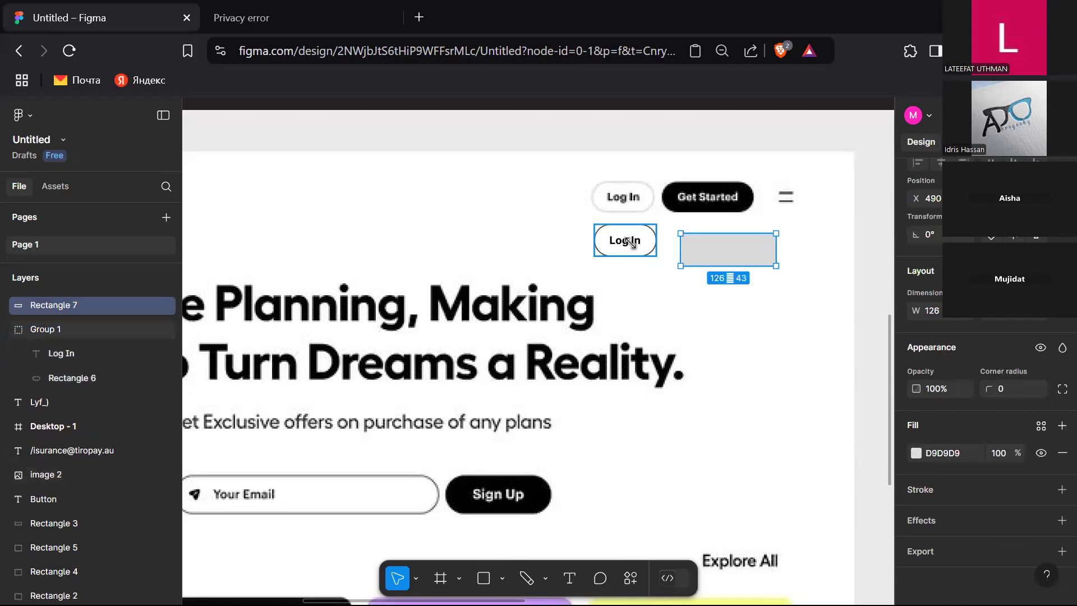
pyautogui.click(631, 242)
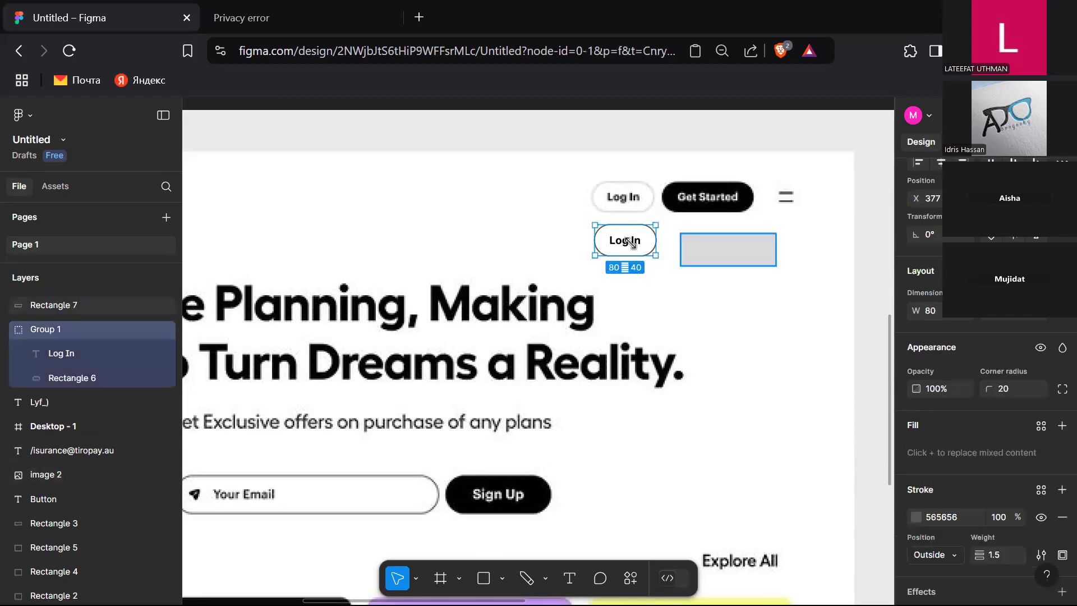
pyautogui.click(728, 249)
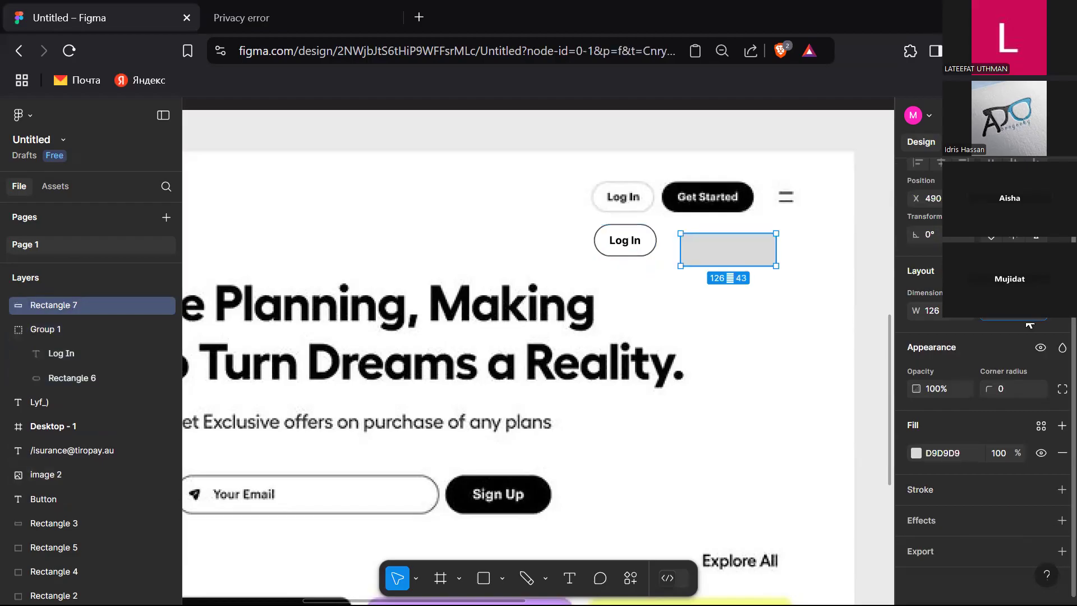
pyautogui.press('Return')
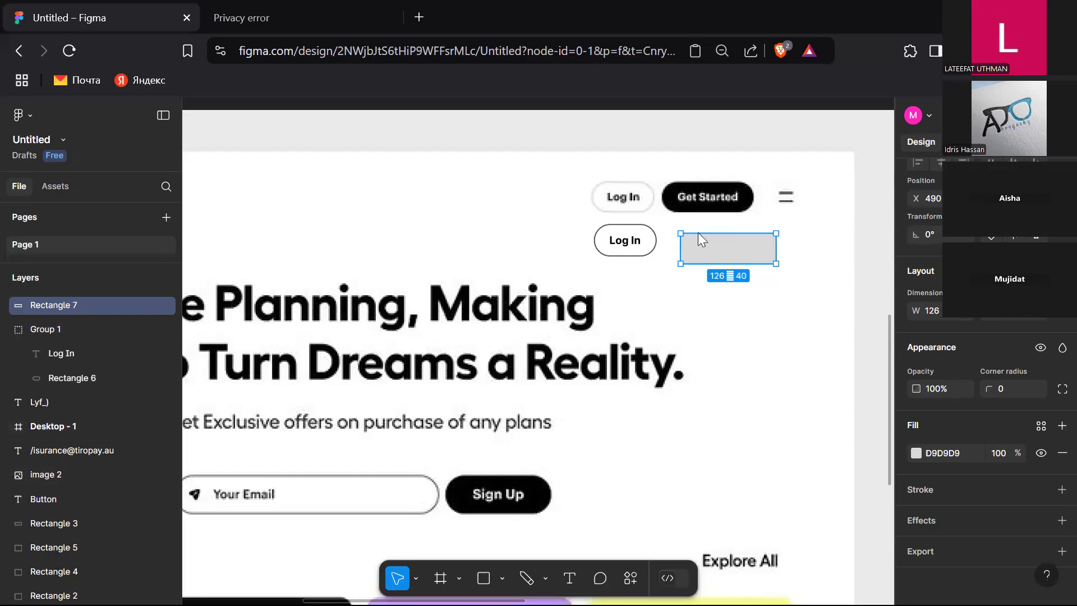
pyautogui.moveTo(738, 247); pyautogui.dragTo(725, 245)
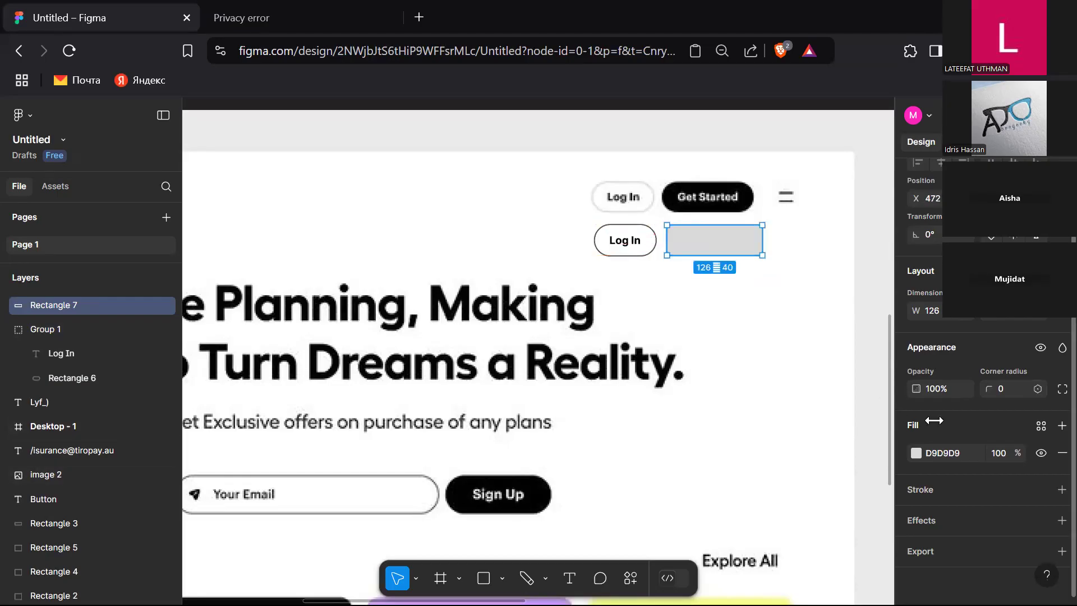
# Step: Set the new rectangle's corner radius to 20
pyautogui.click(644, 247)
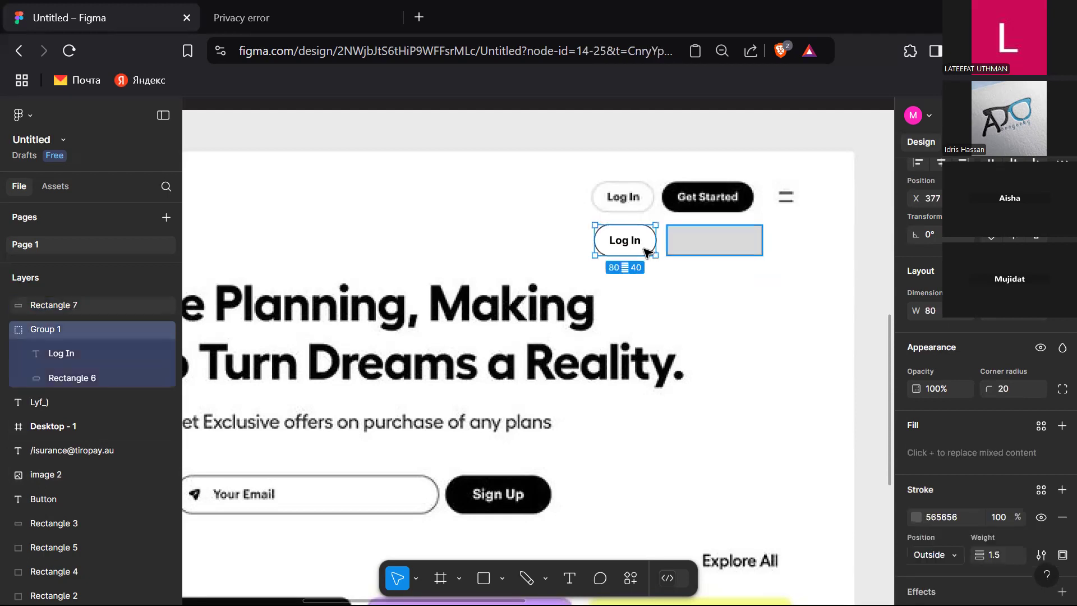
pyautogui.click(723, 247)
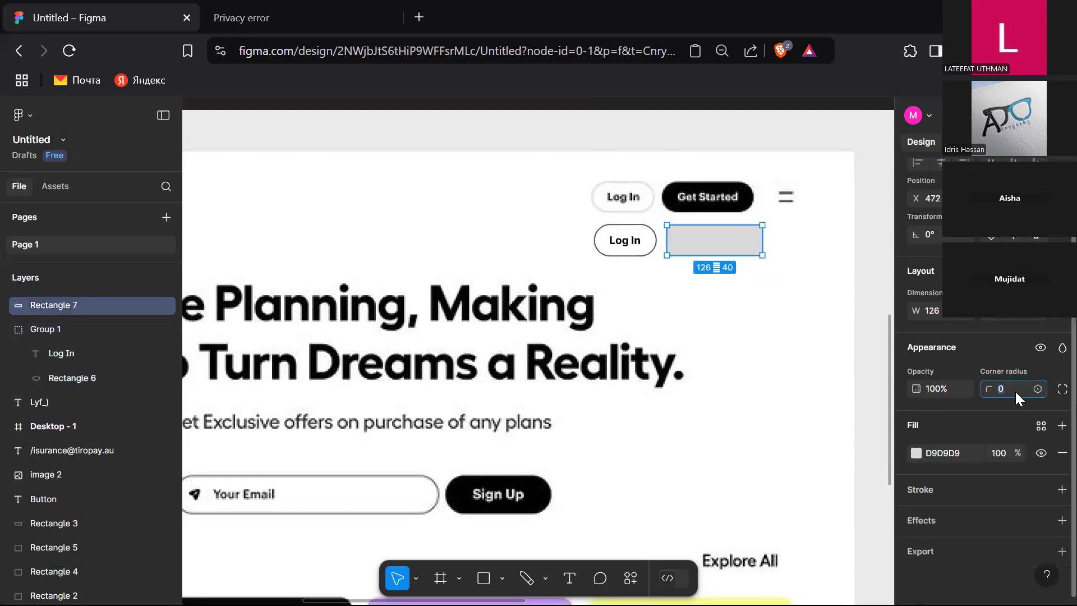
pyautogui.press('Return')
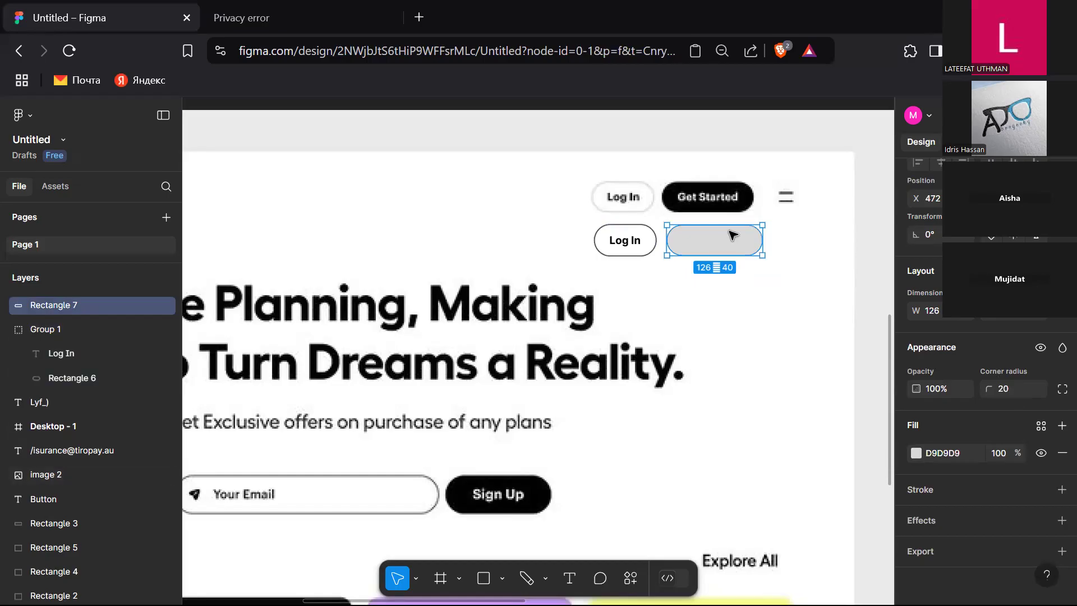
# Step: Fill the new rectangle with black 000000
pyautogui.click(914, 450)
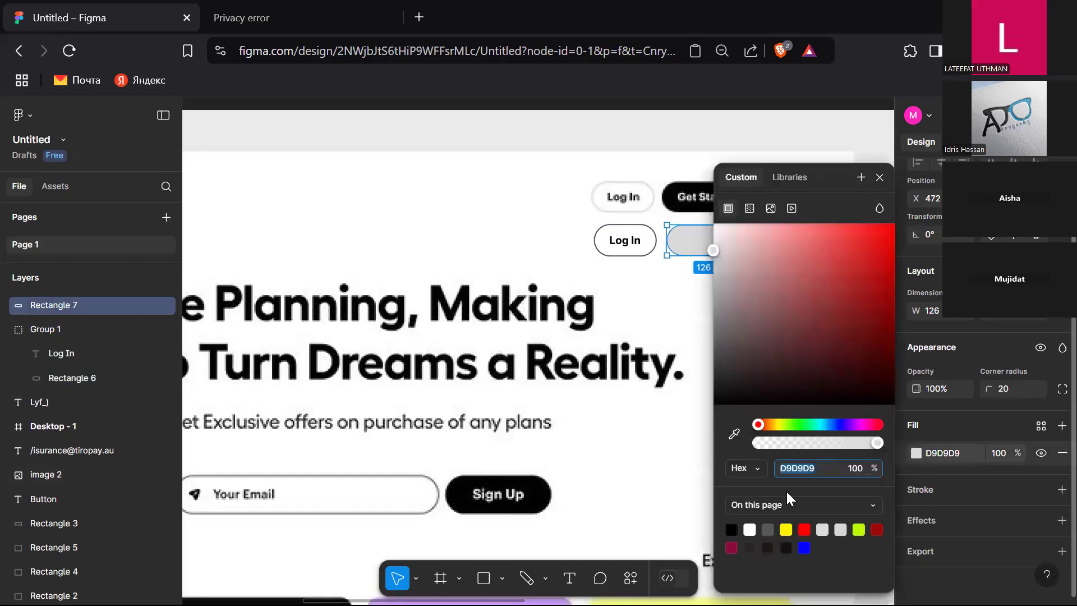
pyautogui.click(731, 530)
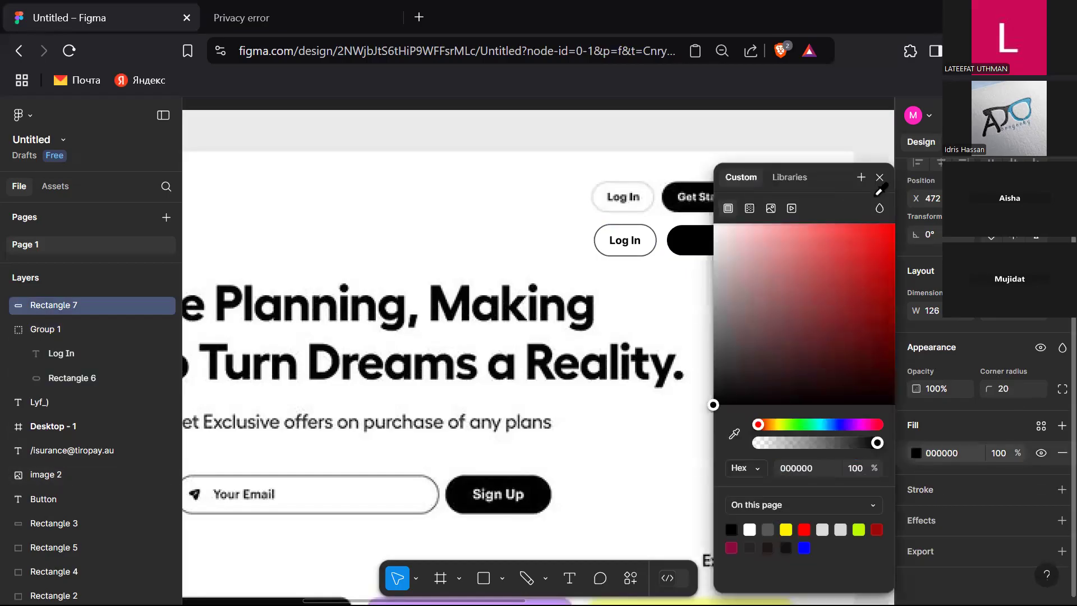
pyautogui.click(879, 177)
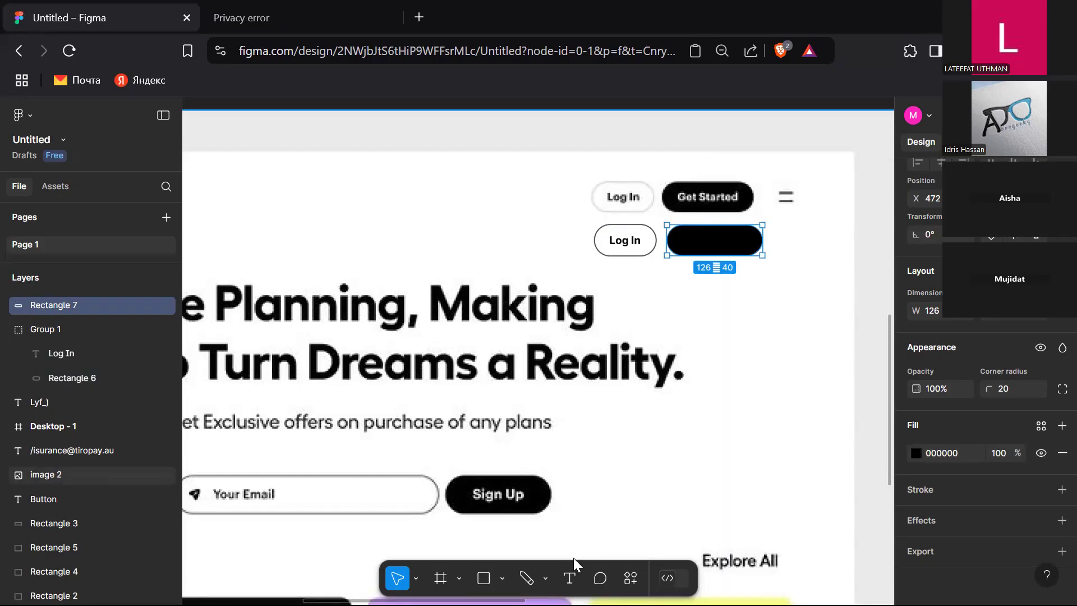
# Step: Add a text layer reading Get Started below the buttons
pyautogui.press('t')
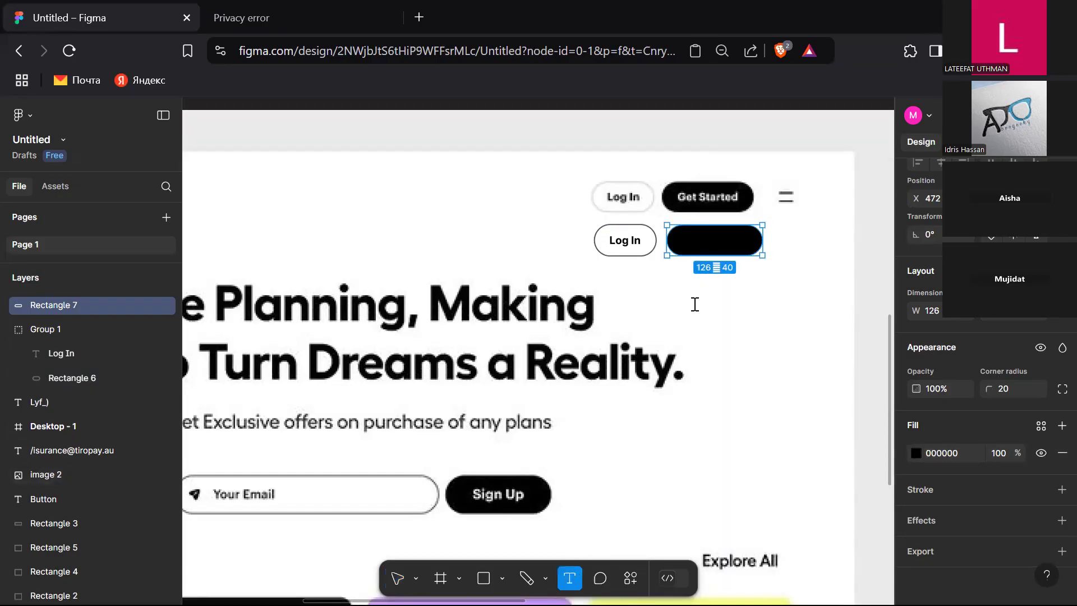
pyautogui.click(694, 304)
pyautogui.write('Get Started')
pyautogui.press('Escape')
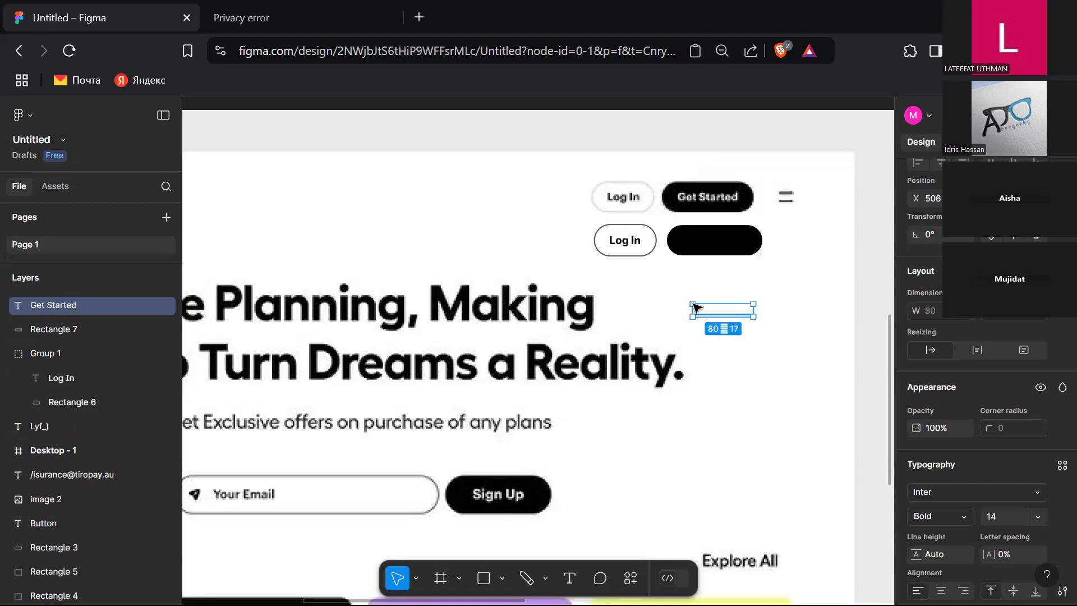
# Step: Move the Get Started text onto the black rectangle and center the two horizontally and vertically
pyautogui.moveTo(731, 313); pyautogui.dragTo(727, 245)
pyautogui.keyDown('shift'); pyautogui.click(764, 246); pyautogui.keyUp('shift')
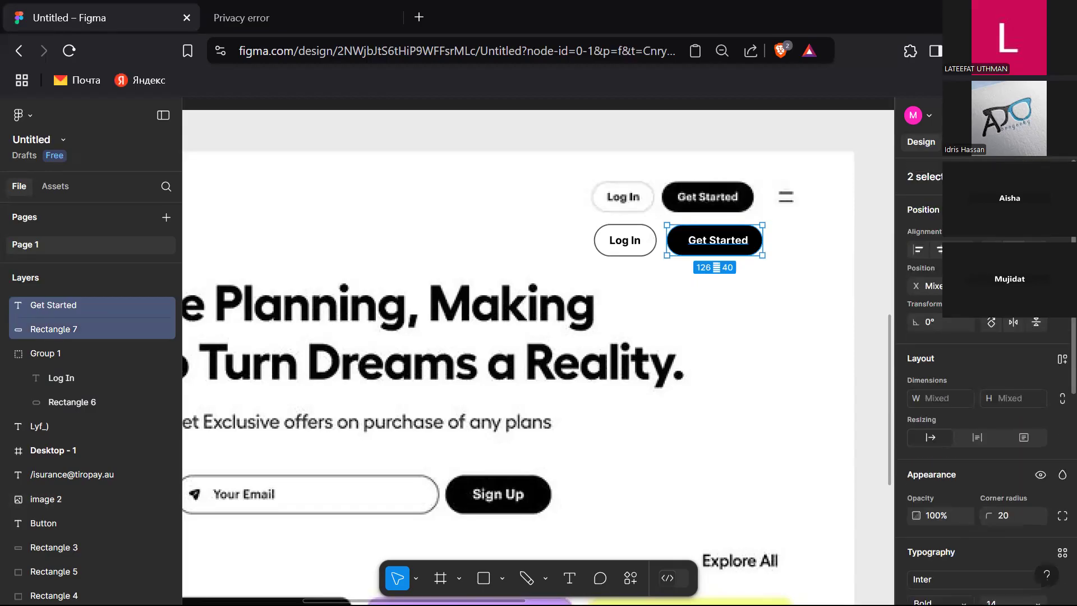
pyautogui.click(1014, 250)
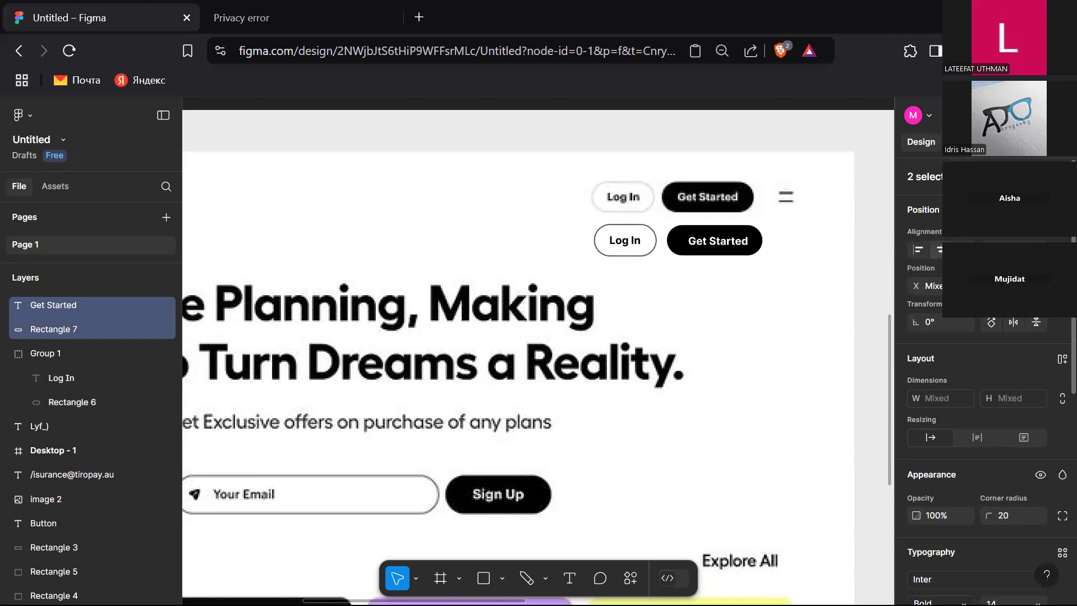
pyautogui.click(941, 251)
# Step: Group the Get Started text with its rectangle and nudge the group one pixel left
pyautogui.rightClick(715, 251)
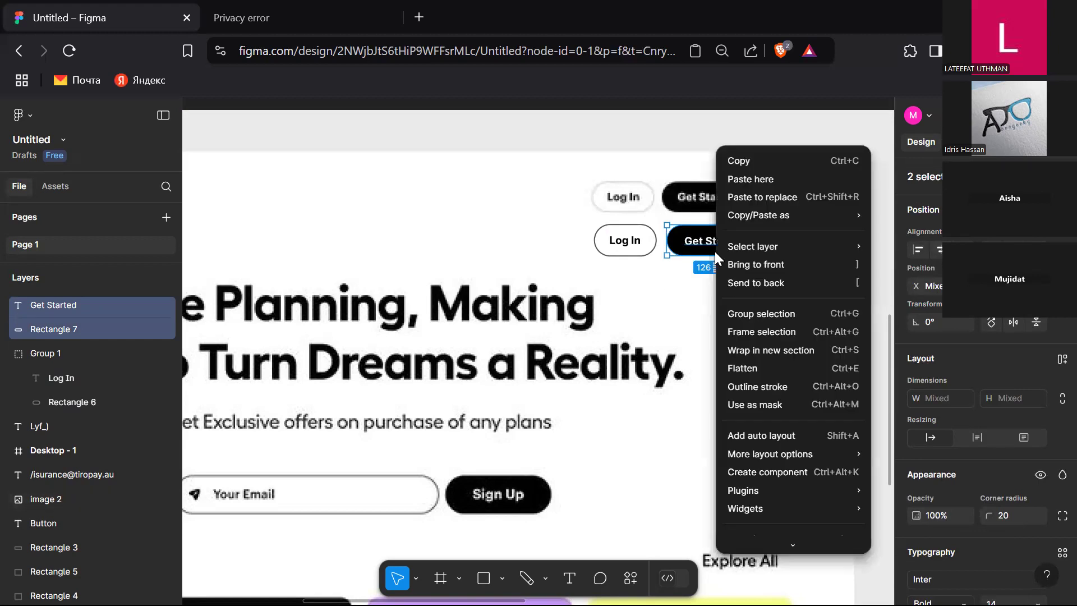
pyautogui.click(761, 319)
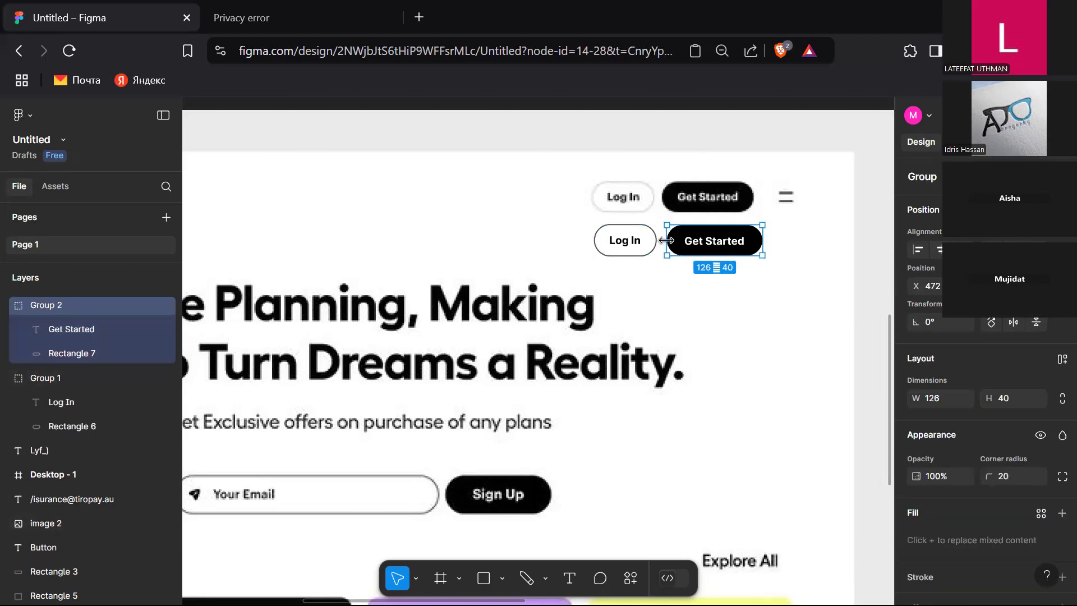
pyautogui.press('Left')
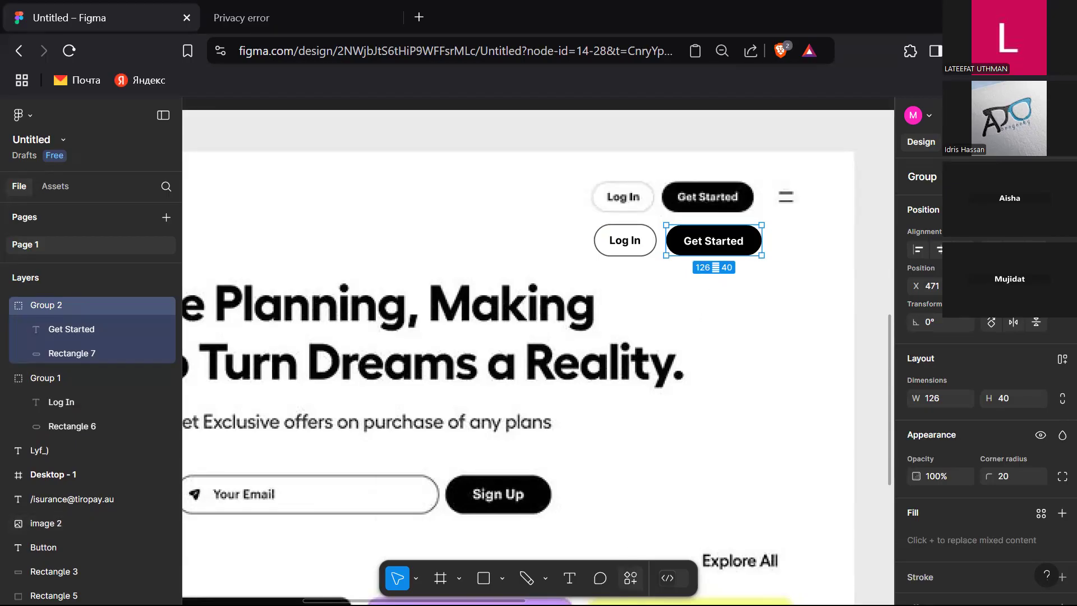
# Step: Search the plugins for icon and run the Iconify plugin
pyautogui.click(630, 577)
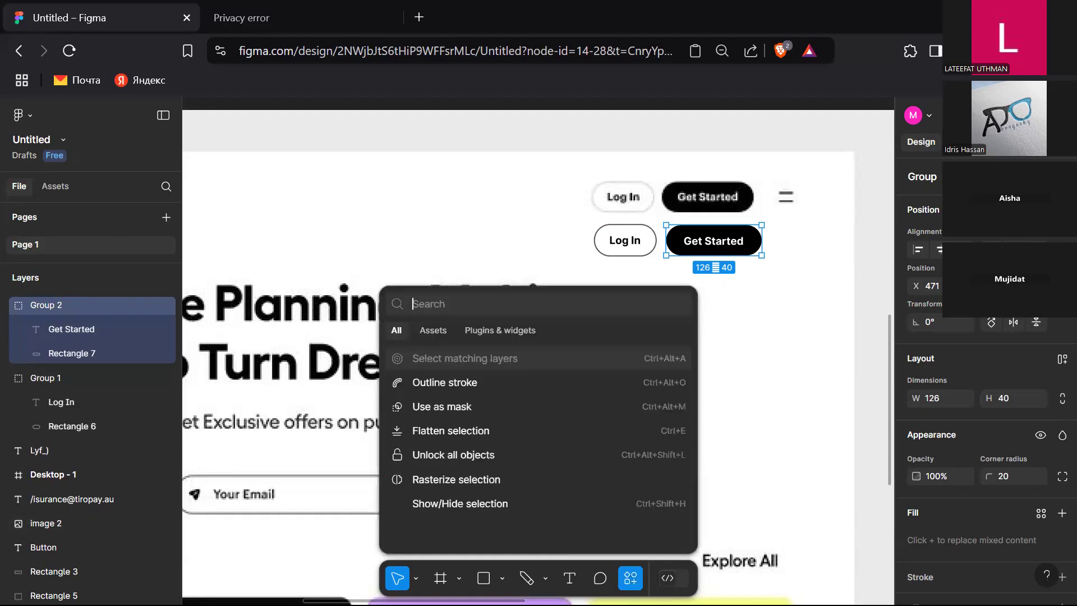
pyautogui.click(519, 331)
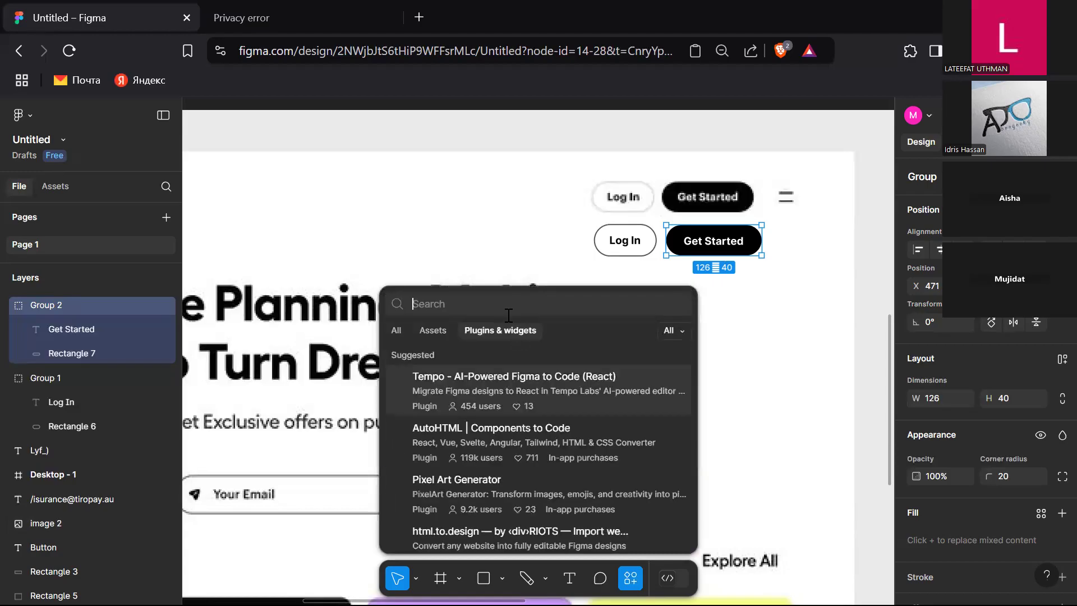
pyautogui.write('icon')
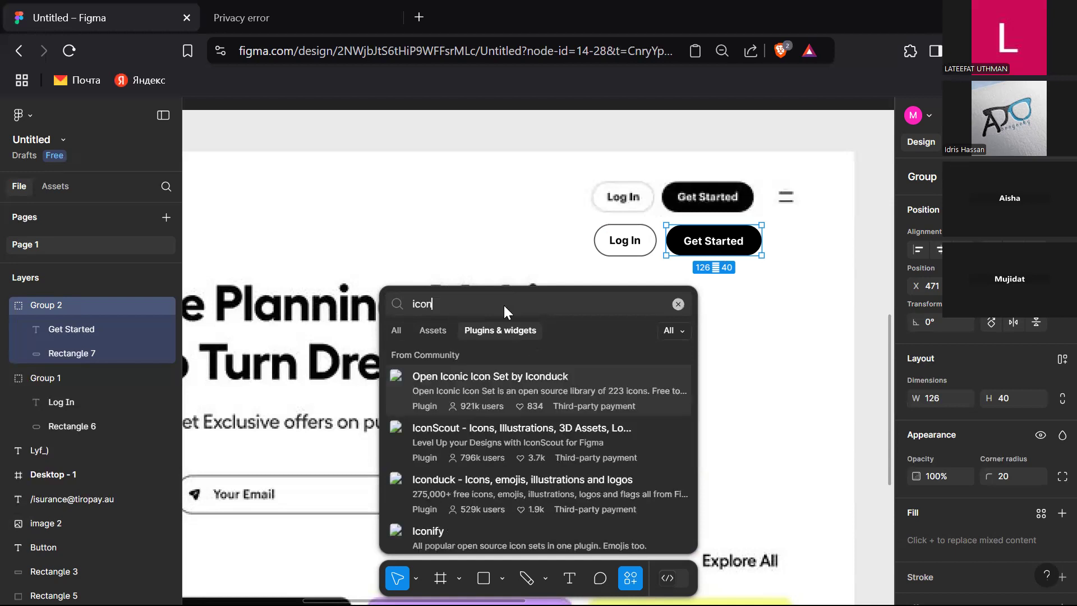
pyautogui.click(489, 528)
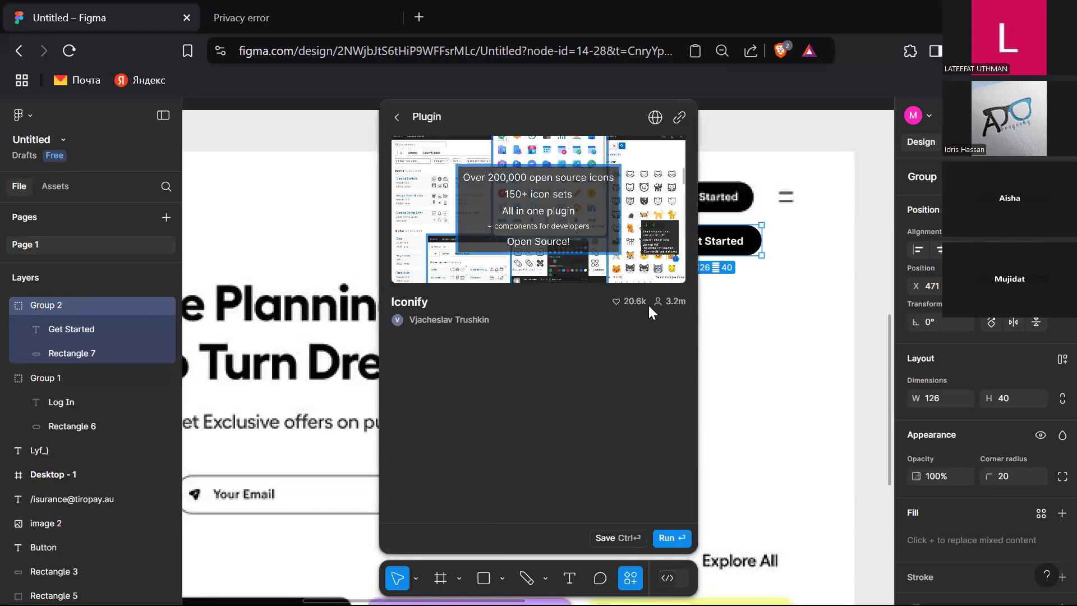
pyautogui.click(667, 537)
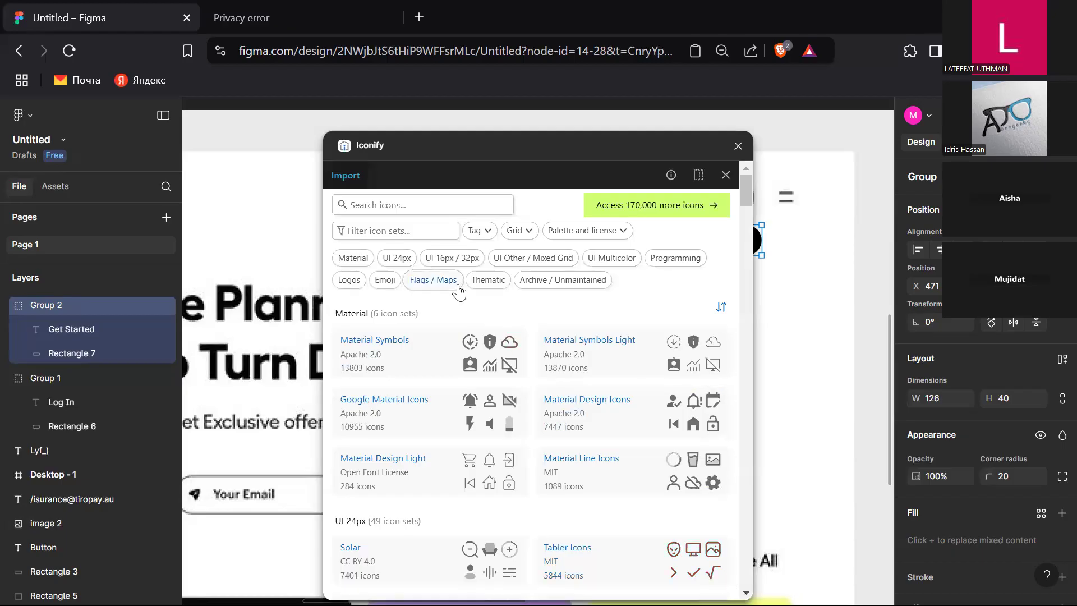
# Step: Search Iconify for menu, insert the hugeicons menu-09 icon and close the plugin
pyautogui.click(454, 203)
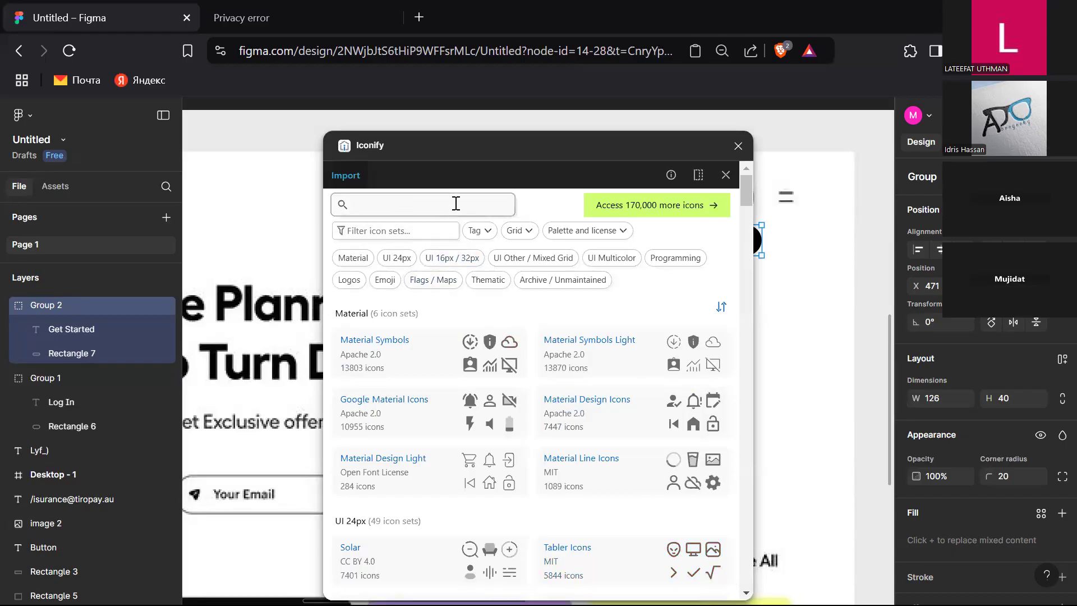
pyautogui.write('menu')
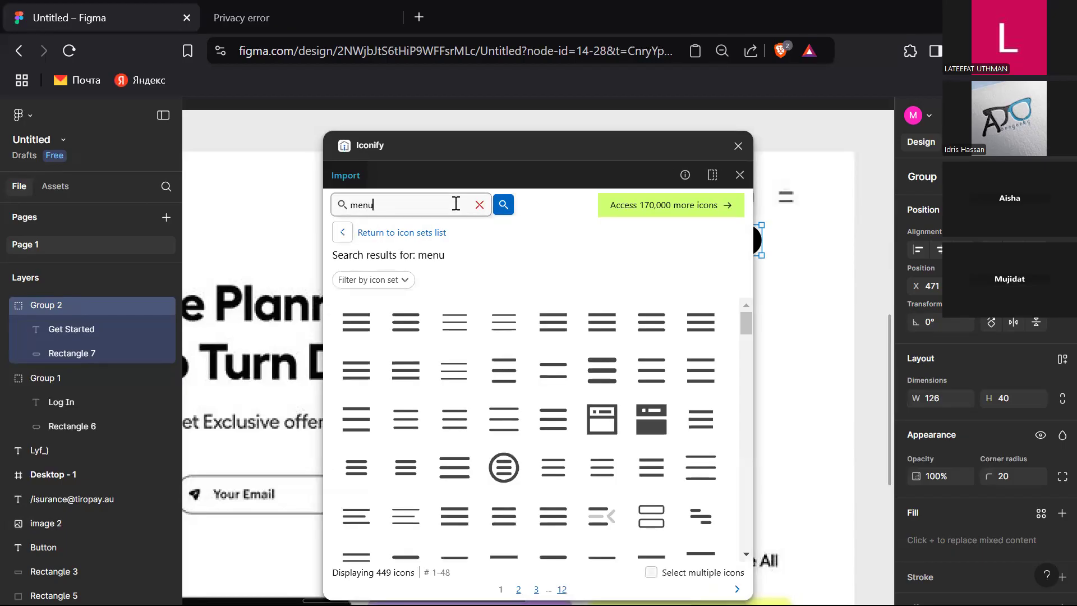
pyautogui.scroll(-2, 565, 487)
pyautogui.scroll(-6, 564, 487)
pyautogui.scroll(-3, 564, 483)
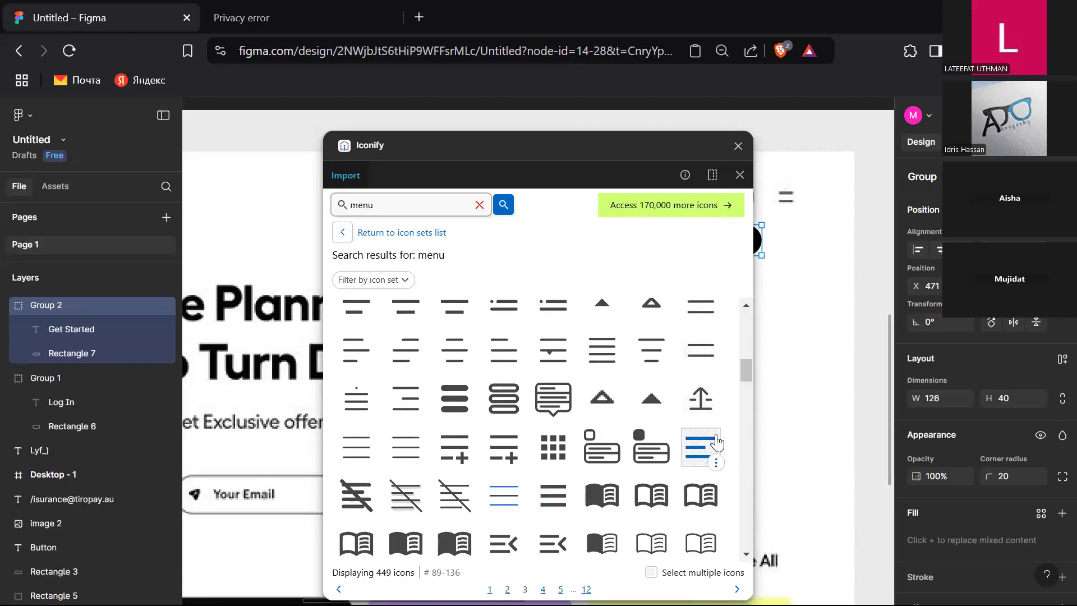
pyautogui.click(702, 361)
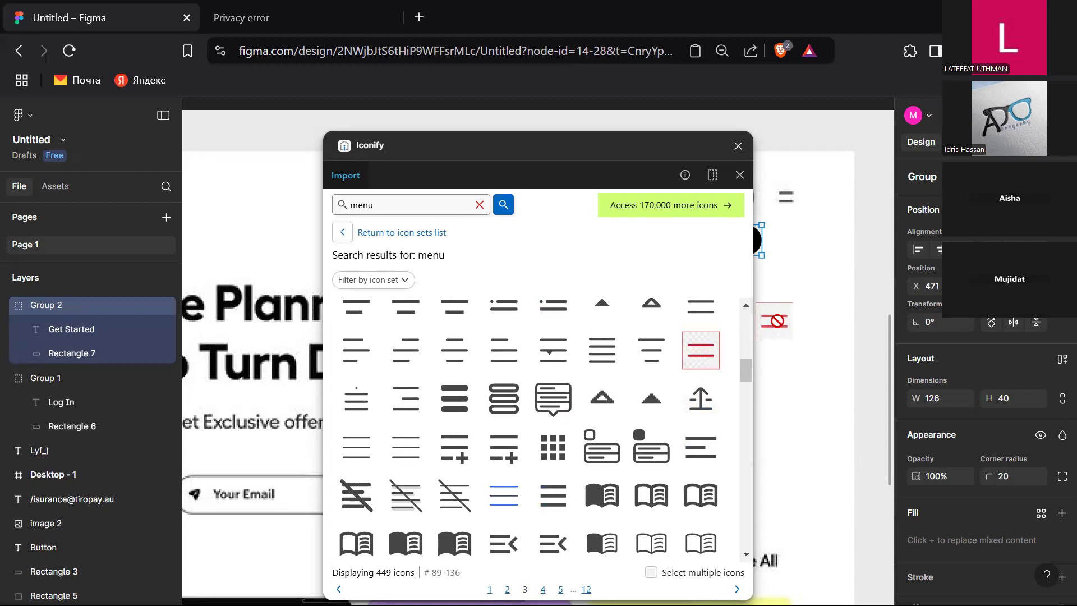
pyautogui.click(738, 146)
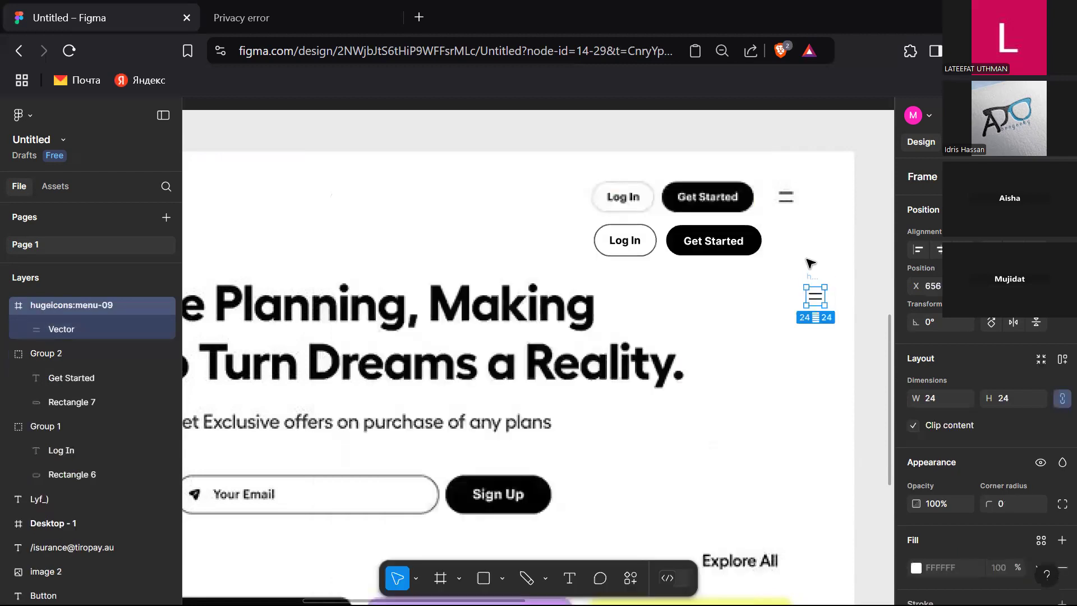
# Step: Move the menu icon beside the Get Started button and align it vertically with both buttons
pyautogui.moveTo(815, 280); pyautogui.dragTo(784, 227)
pyautogui.keyDown('shift'); pyautogui.click(724, 241); pyautogui.keyUp('shift')
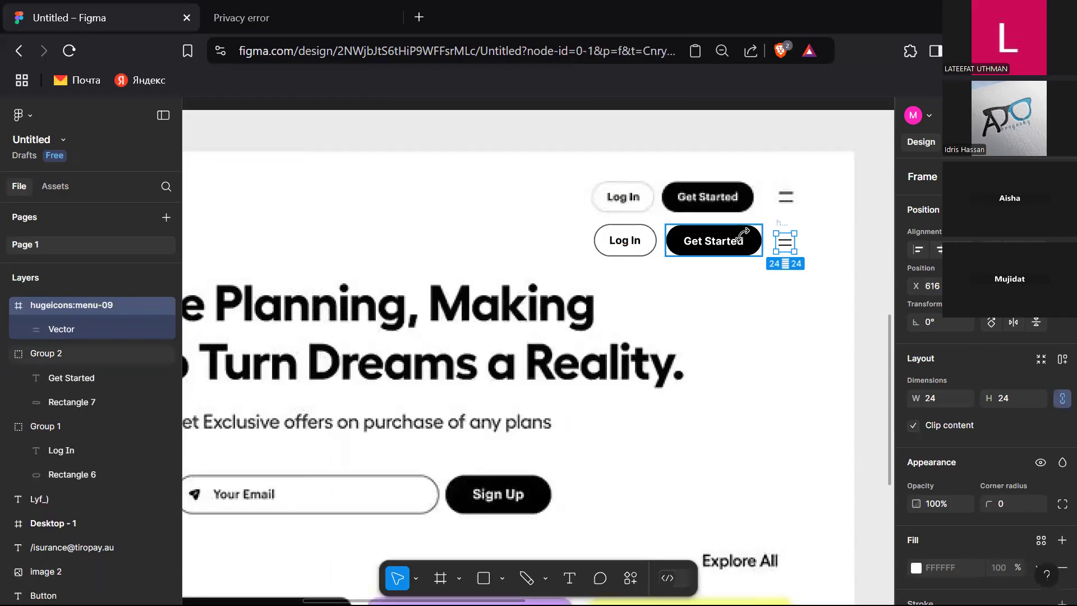
pyautogui.keyDown('shift'); pyautogui.click(645, 241); pyautogui.keyUp('shift')
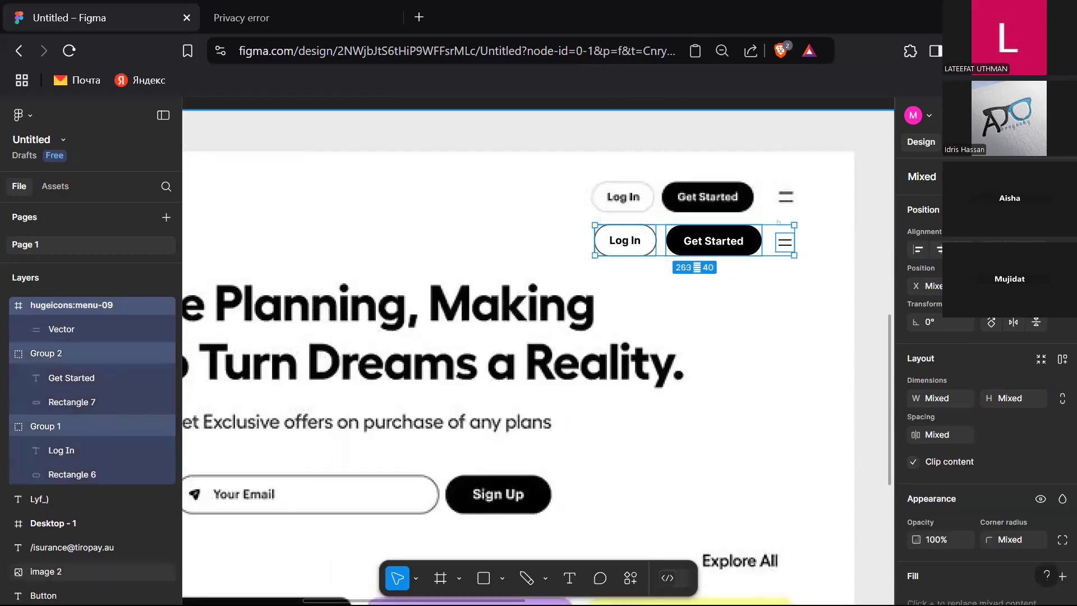
pyautogui.click(1014, 249)
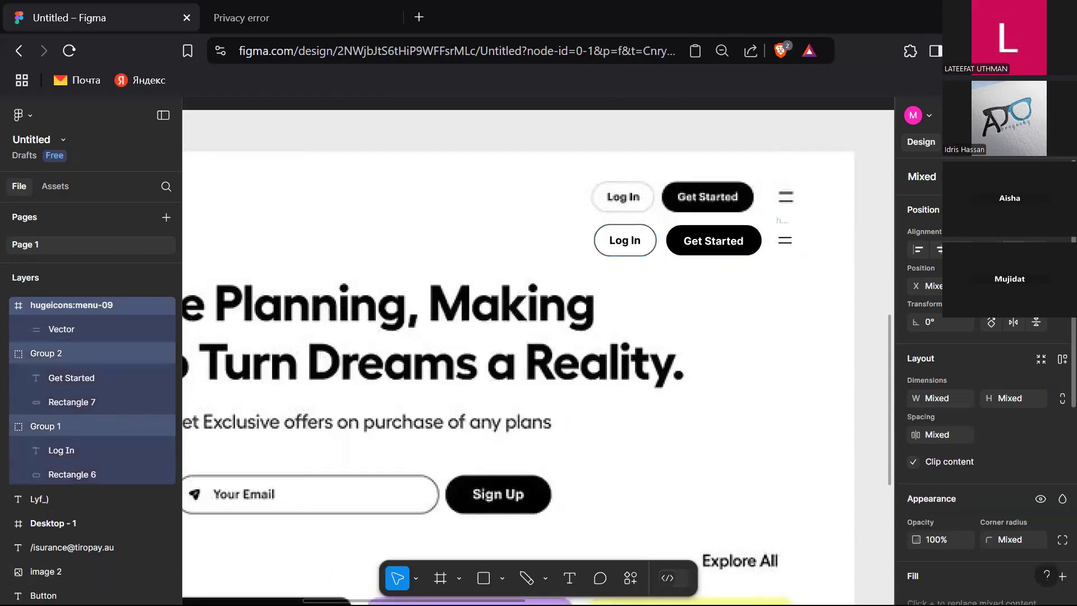
pyautogui.rightClick(705, 247)
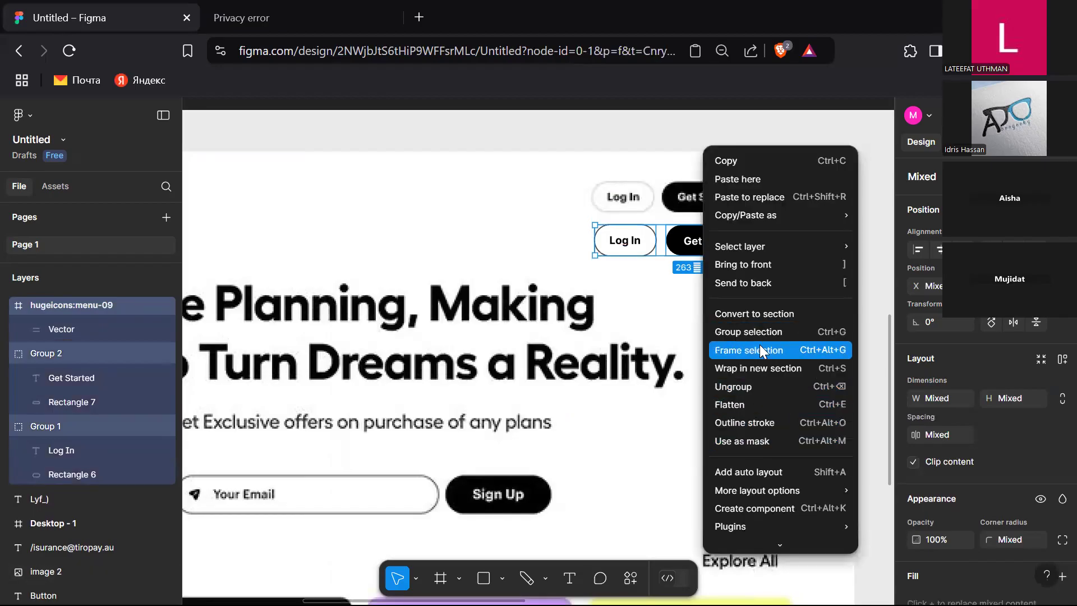
pyautogui.click(667, 319)
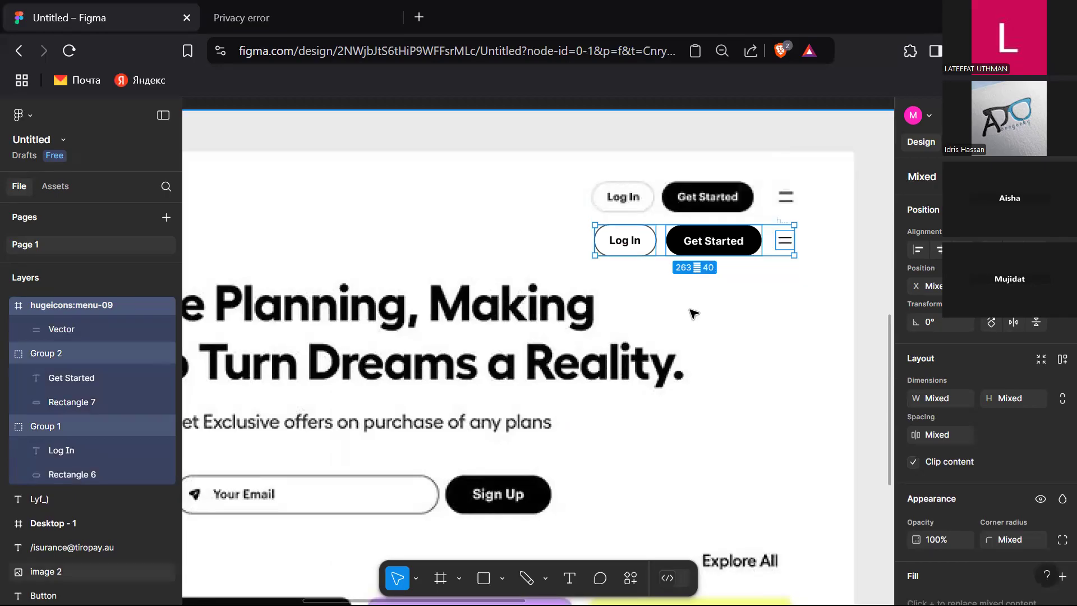
pyautogui.click(794, 331)
# Step: Group the Log In button, Get Started button and menu icon together
pyautogui.click(739, 252)
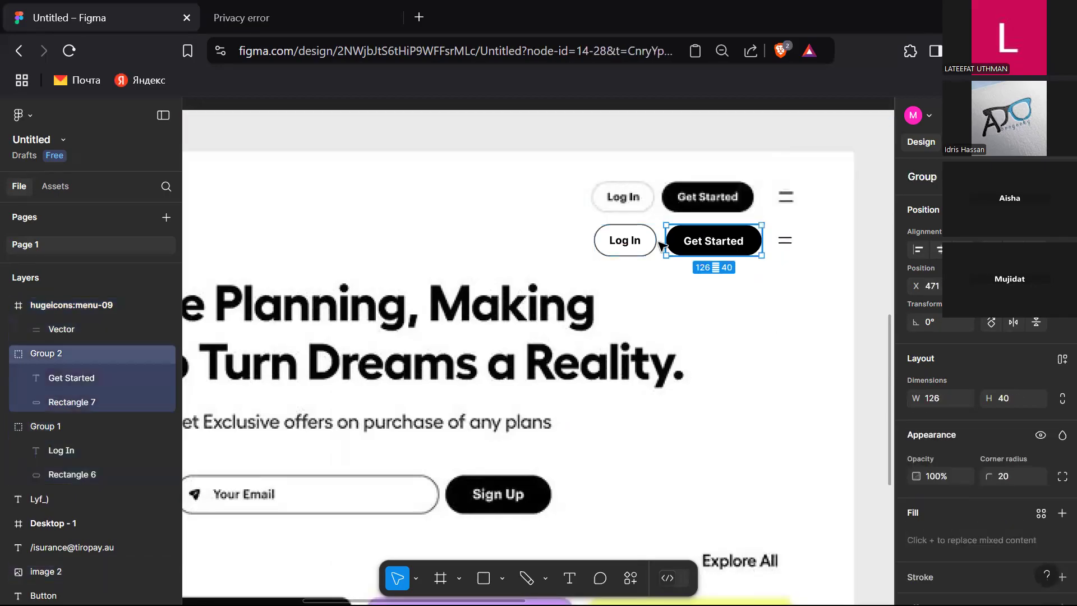
pyautogui.keyDown('shift'); pyautogui.click(624, 241); pyautogui.keyUp('shift')
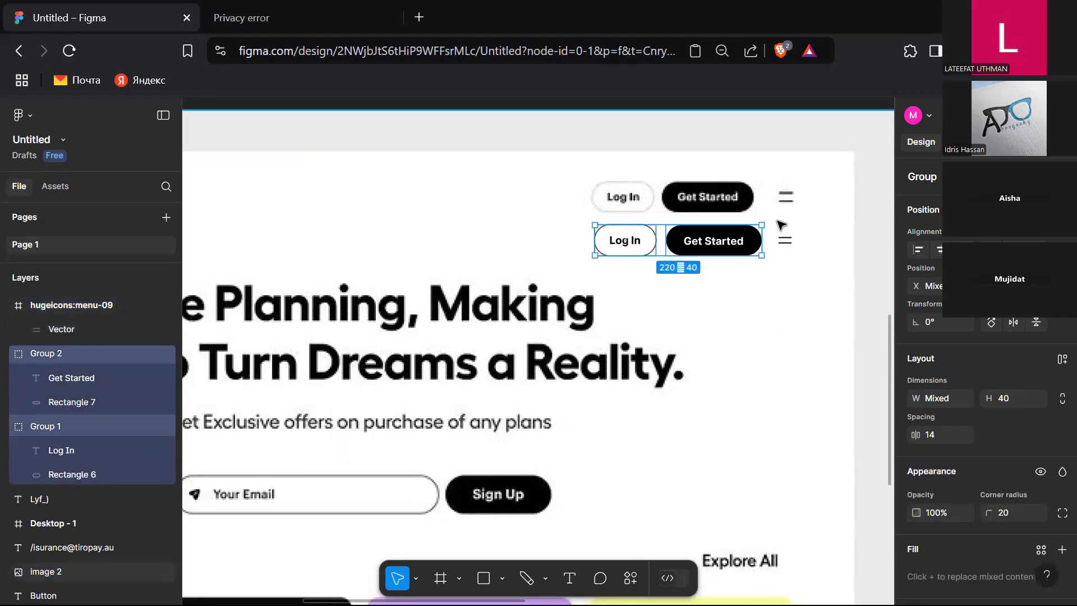
pyautogui.keyDown('shift'); pyautogui.click(783, 235); pyautogui.keyUp('shift')
pyautogui.rightClick(781, 231)
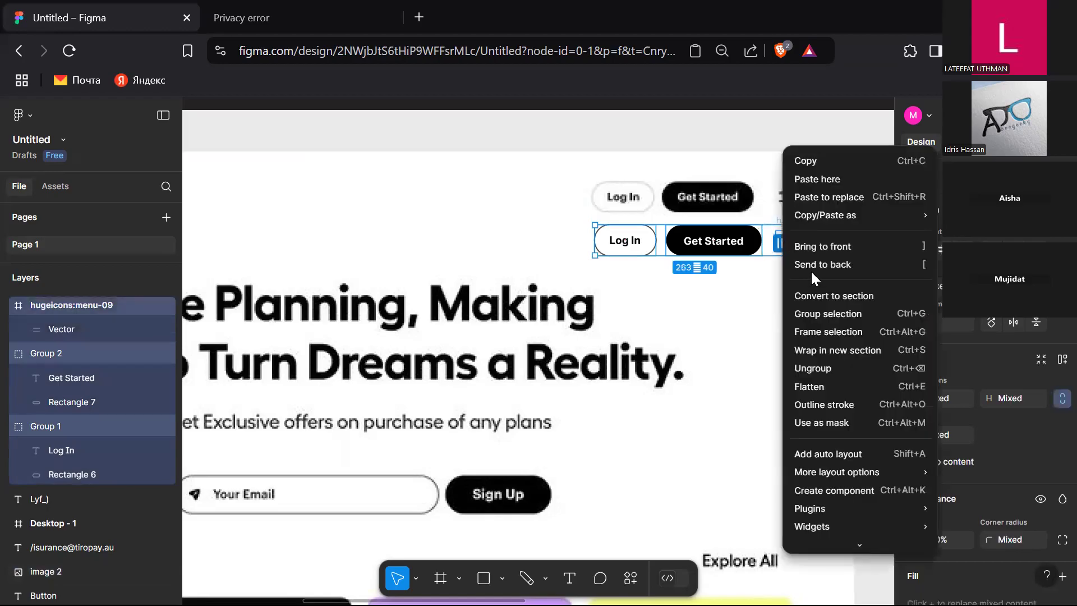
pyautogui.click(827, 313)
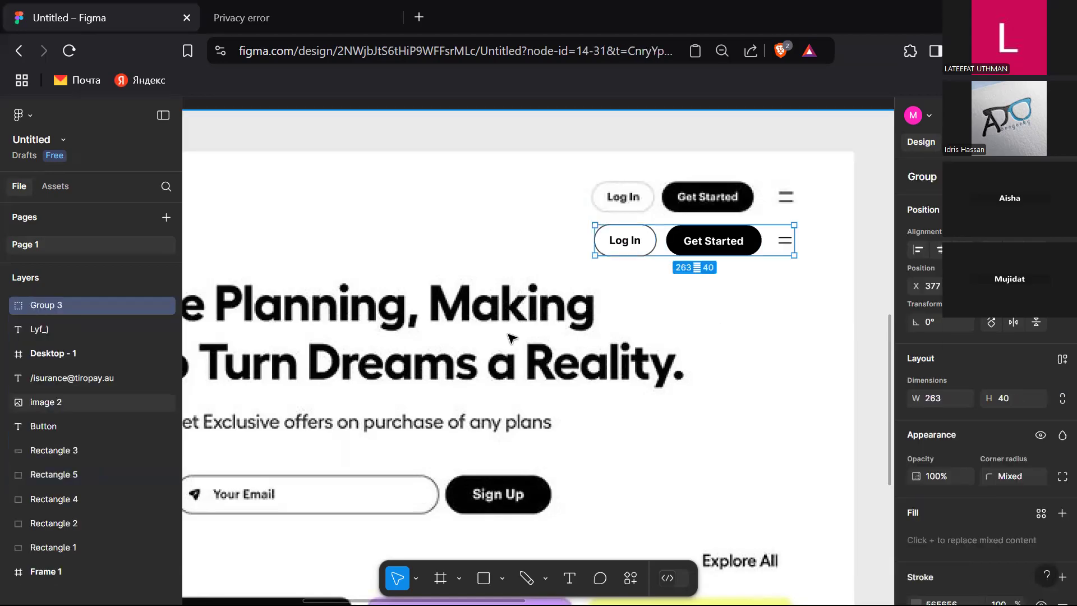
# Step: Group the Lyf_ logo with the email text in the header
pyautogui.scroll(-5, 510, 337)
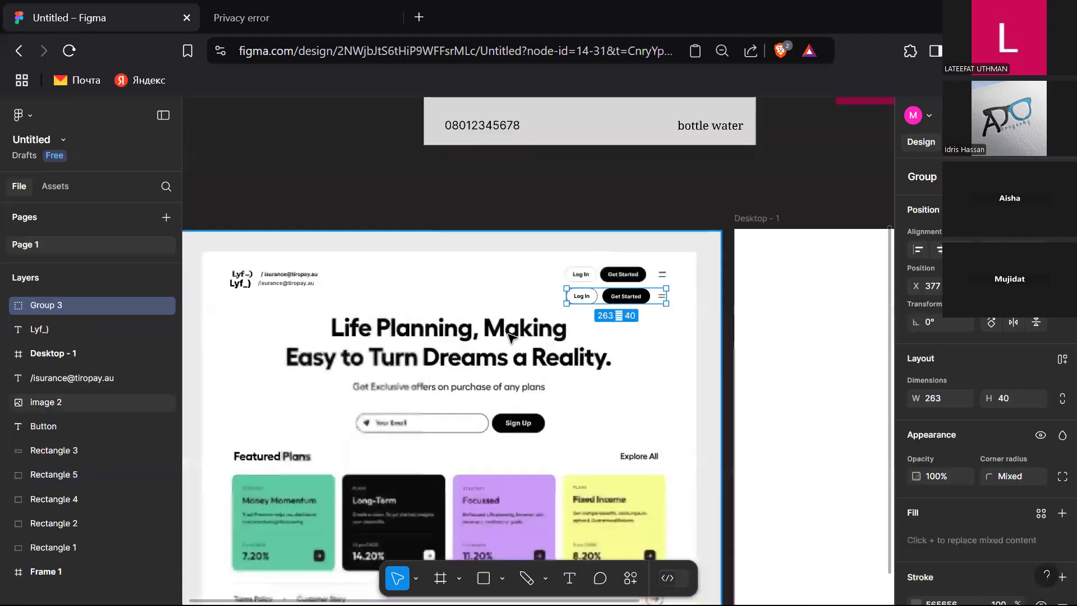
pyautogui.click(298, 284)
pyautogui.keyDown('shift'); pyautogui.click(241, 284); pyautogui.keyUp('shift')
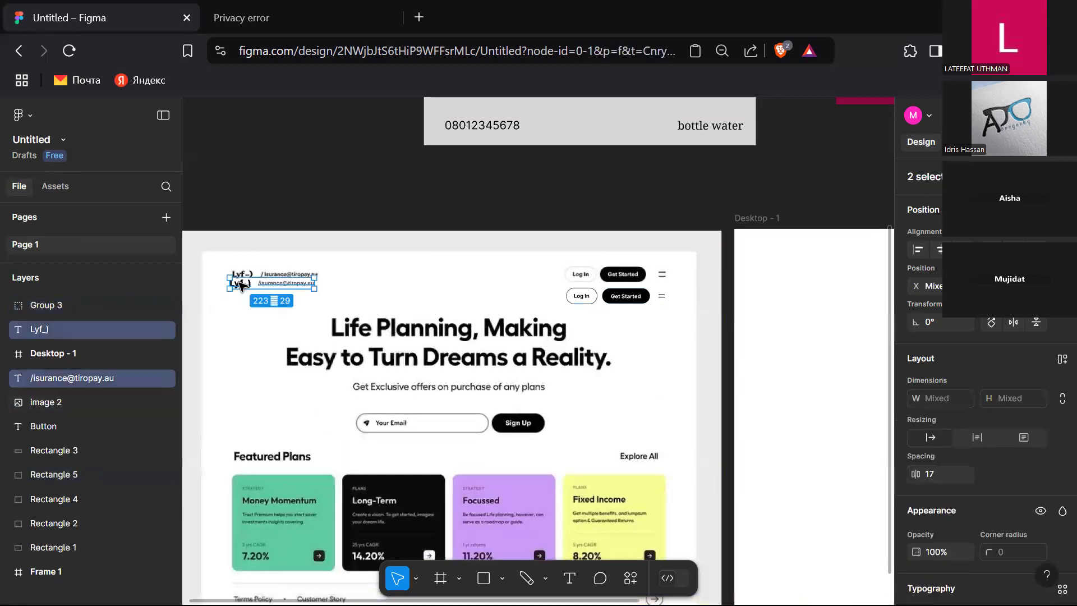
pyautogui.rightClick(241, 284)
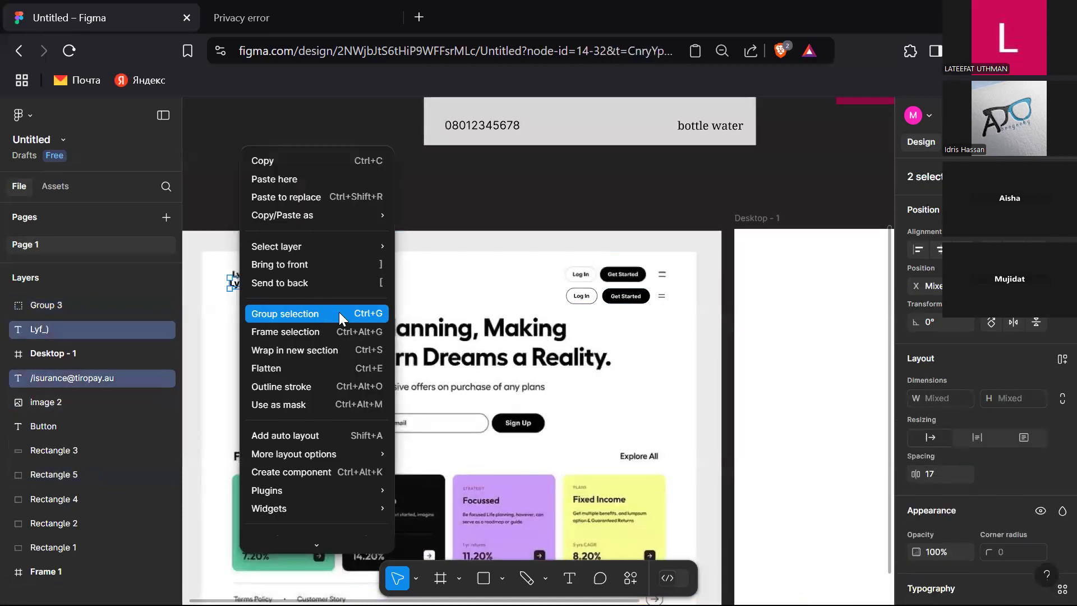
pyautogui.click(338, 312)
# Step: Align the logo group and the button group vertically and group them into one header group
pyautogui.keyDown('shift'); pyautogui.click(604, 300); pyautogui.keyUp('shift')
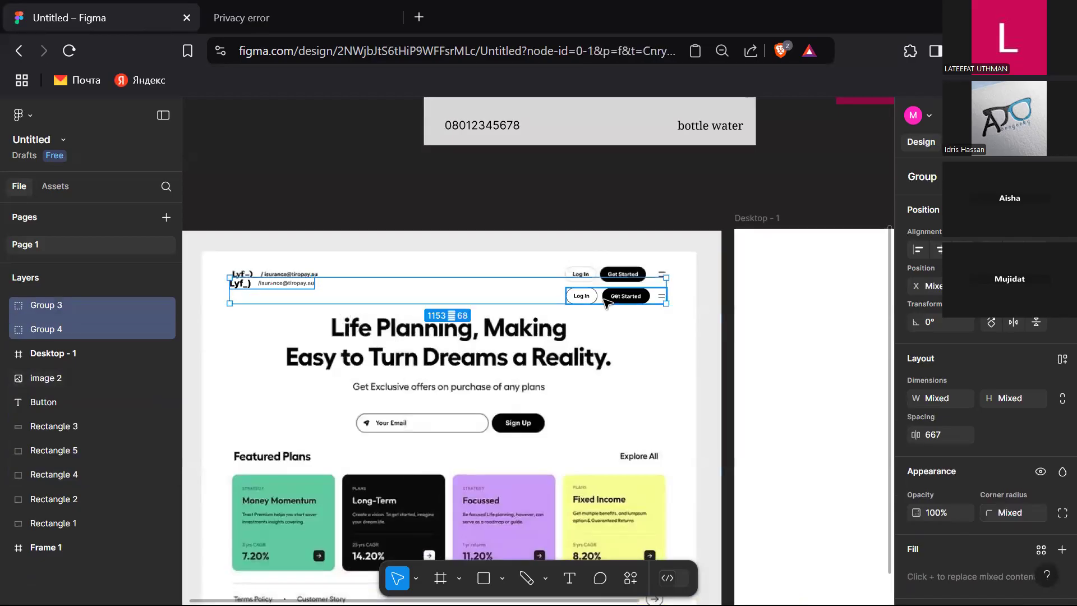
pyautogui.click(1013, 249)
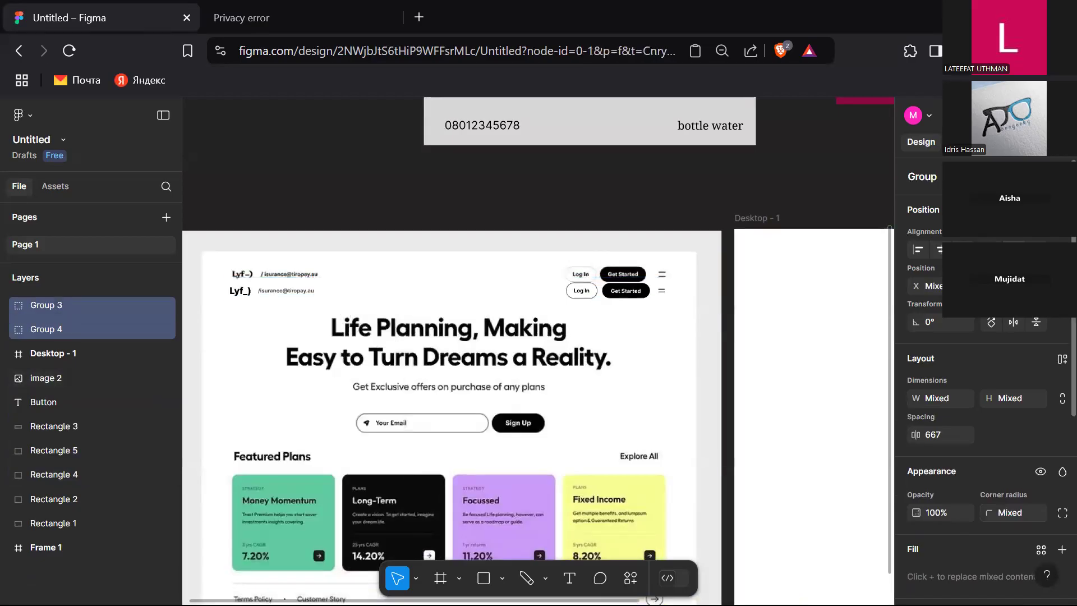
pyautogui.rightClick(628, 292)
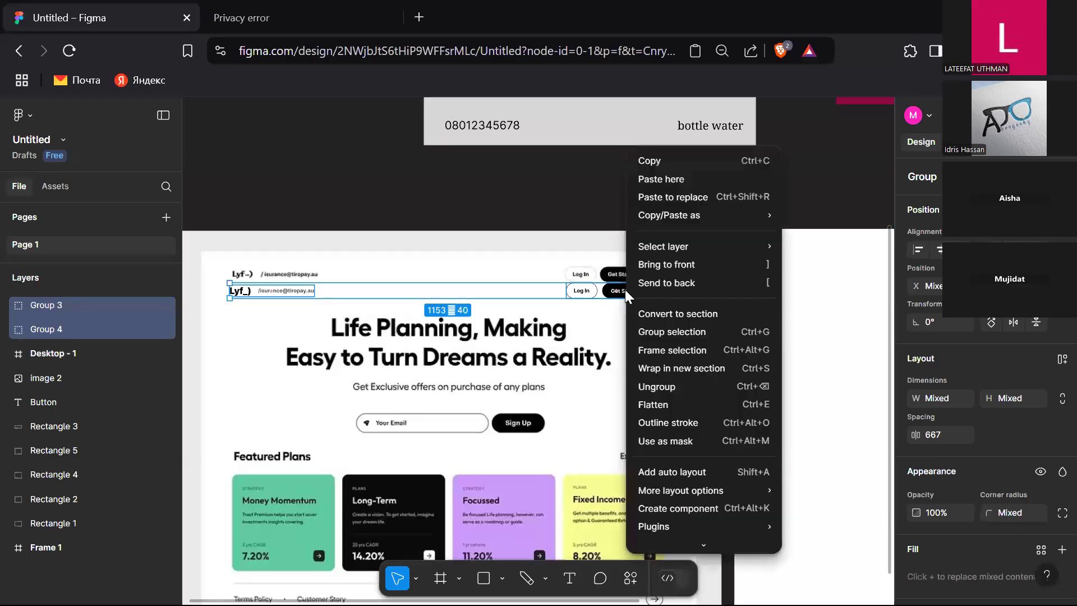
pyautogui.click(682, 325)
# Step: Move the header group into the top of the Desktop - 1 frame
pyautogui.moveTo(632, 294); pyautogui.dragTo(786, 262)
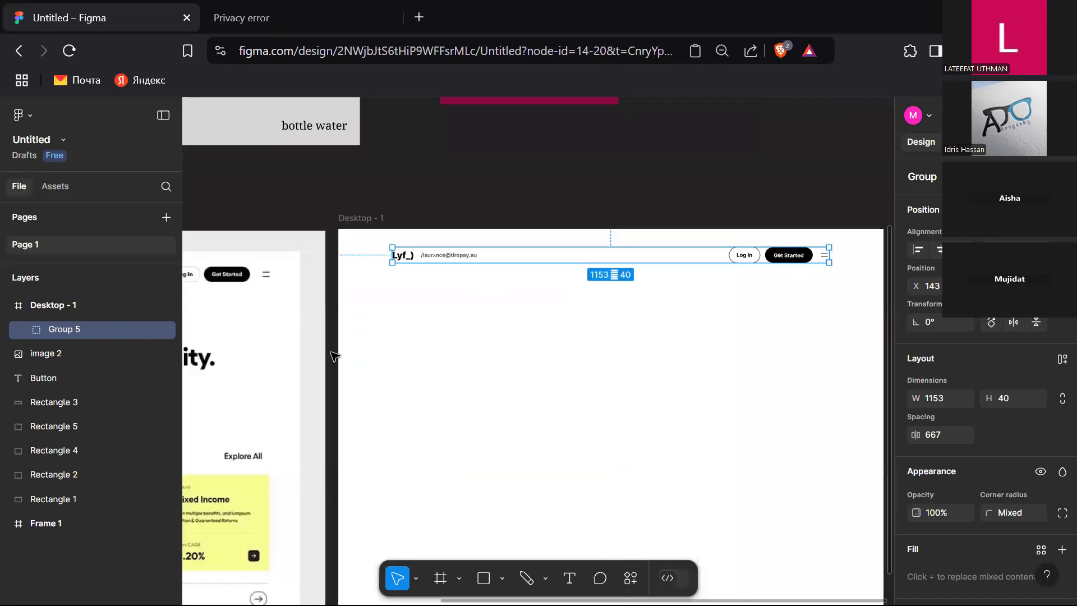
pyautogui.click(711, 166)
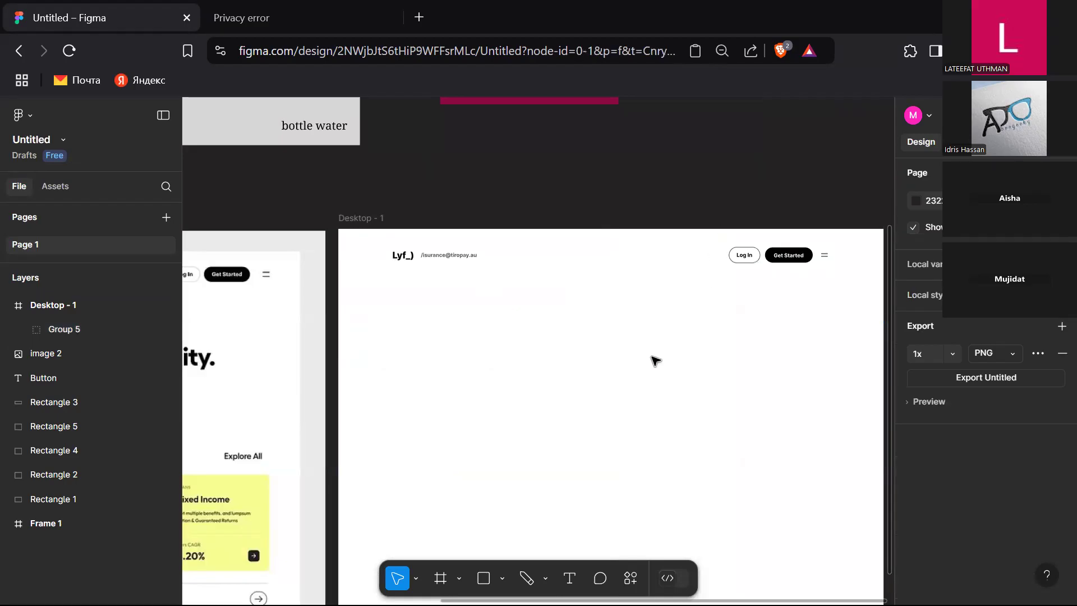
# Step: Add a two-line text reading Life Planning, Making and Eay to Turn Dreams a Reality below the heading
pyautogui.hscroll(-5, 655, 360)
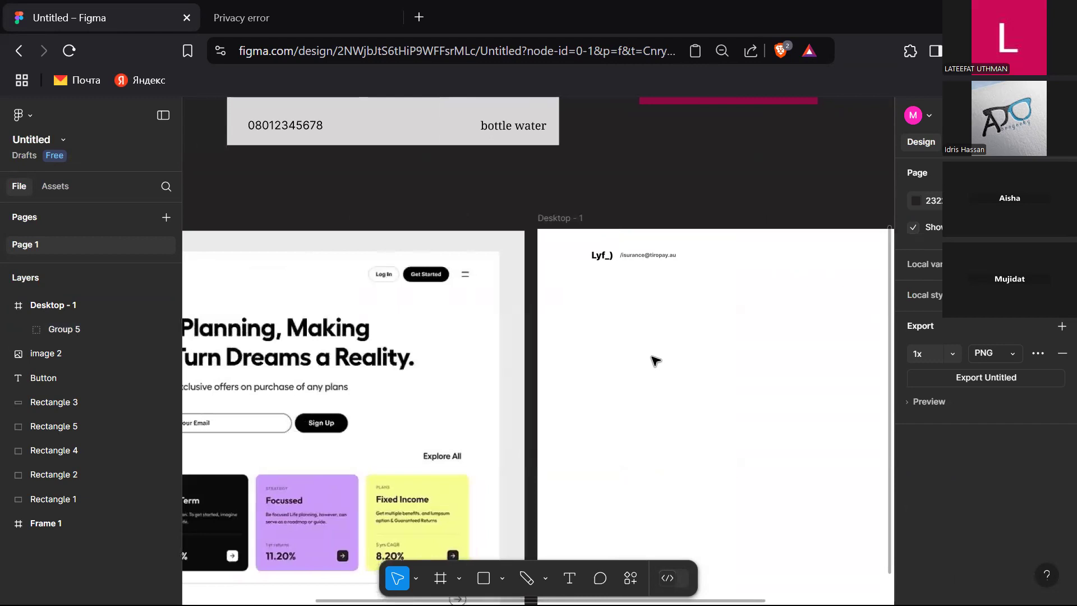
pyautogui.hscroll(-6, 655, 360)
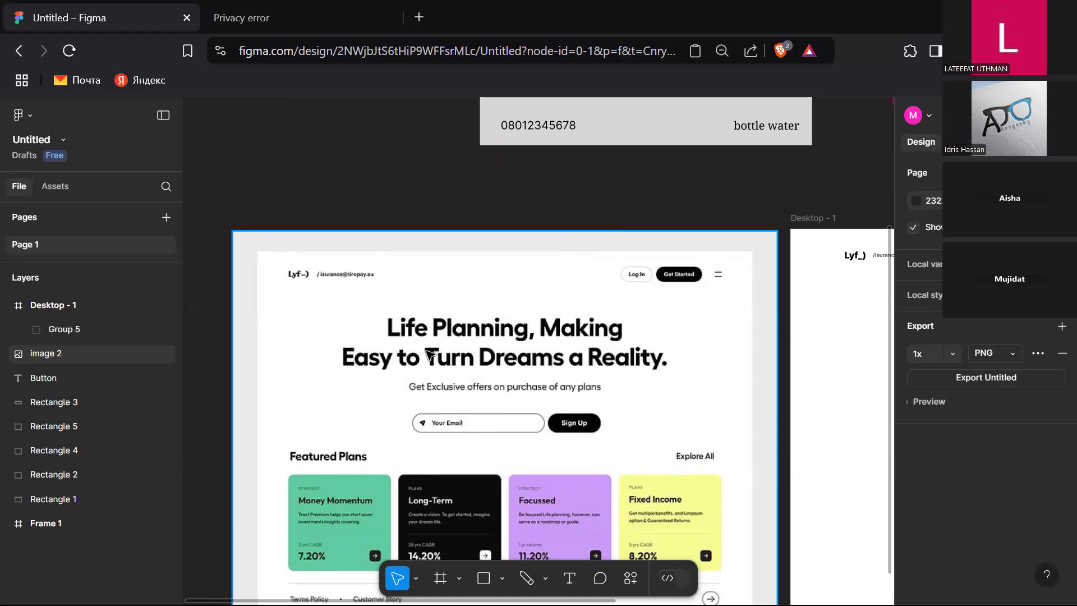
pyautogui.click(570, 578)
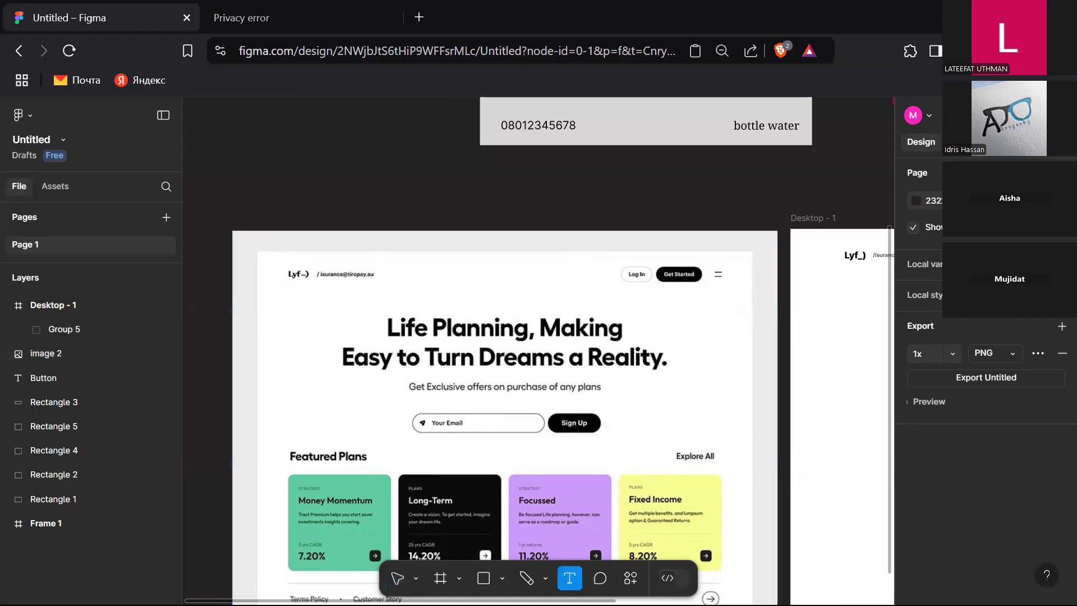
pyautogui.click(373, 372)
pyautogui.write('Life')
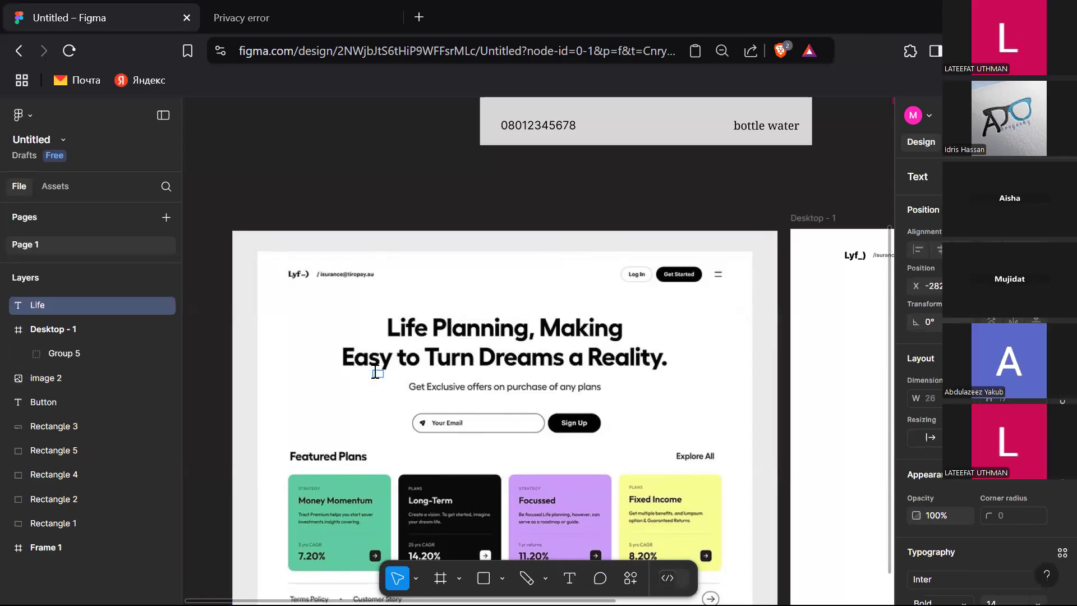
pyautogui.write(' Planning, Making')
pyautogui.press('Return')
pyautogui.write('Easy to Turn Drea')
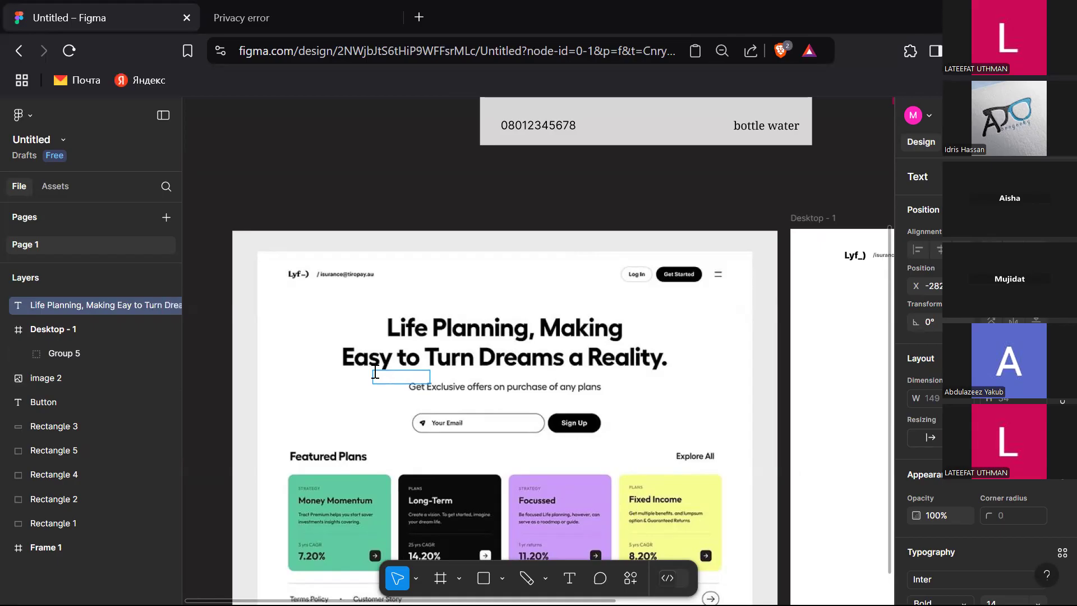
pyautogui.write('ms a Reality')
# Step: Set the new text's fill colour to black 000000
pyautogui.hotkey('ctrl', 'a')
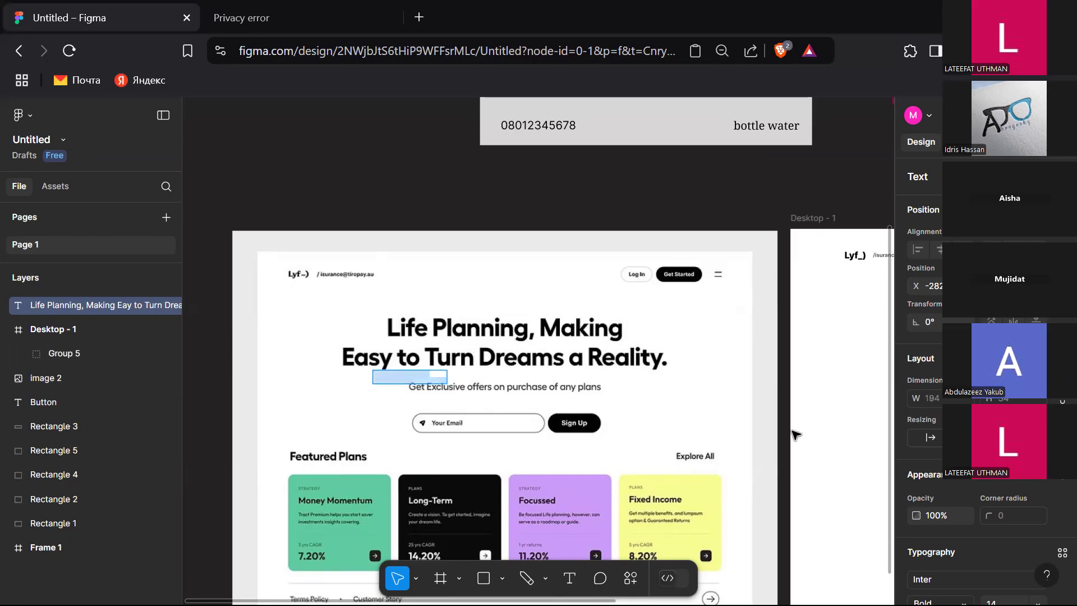
pyautogui.scroll(-5, 952, 492)
pyautogui.click(916, 452)
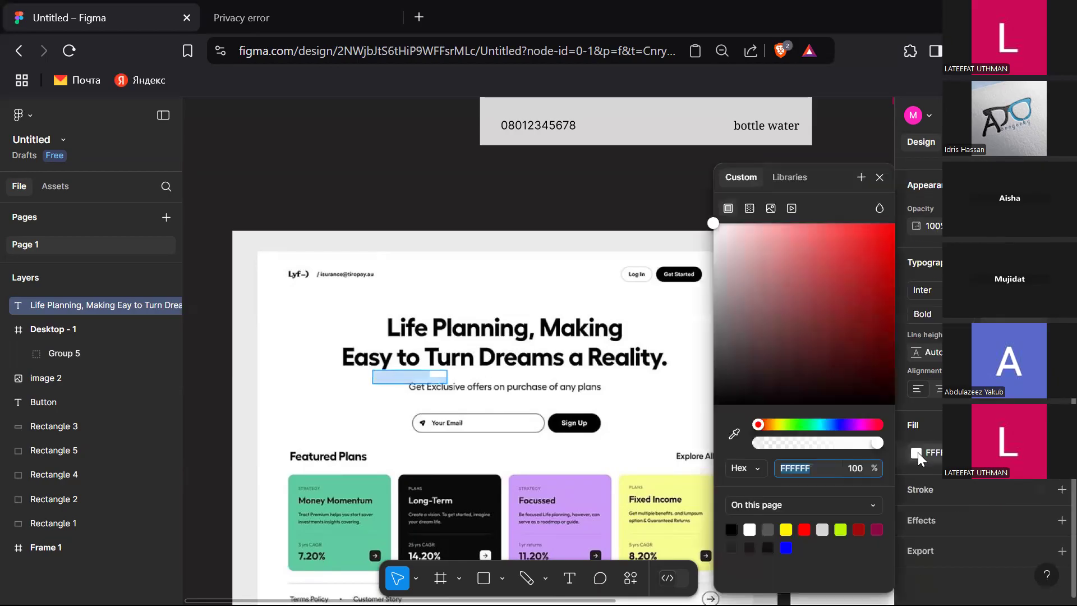
pyautogui.click(734, 527)
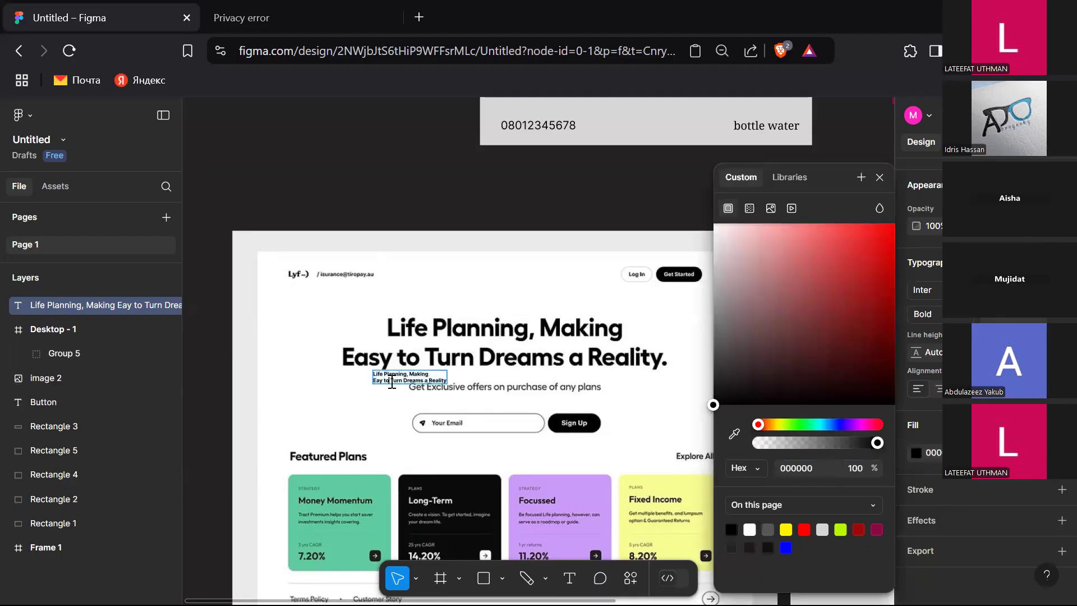
# Step: Finish editing the new text and set its font size to 64
pyautogui.write('s')
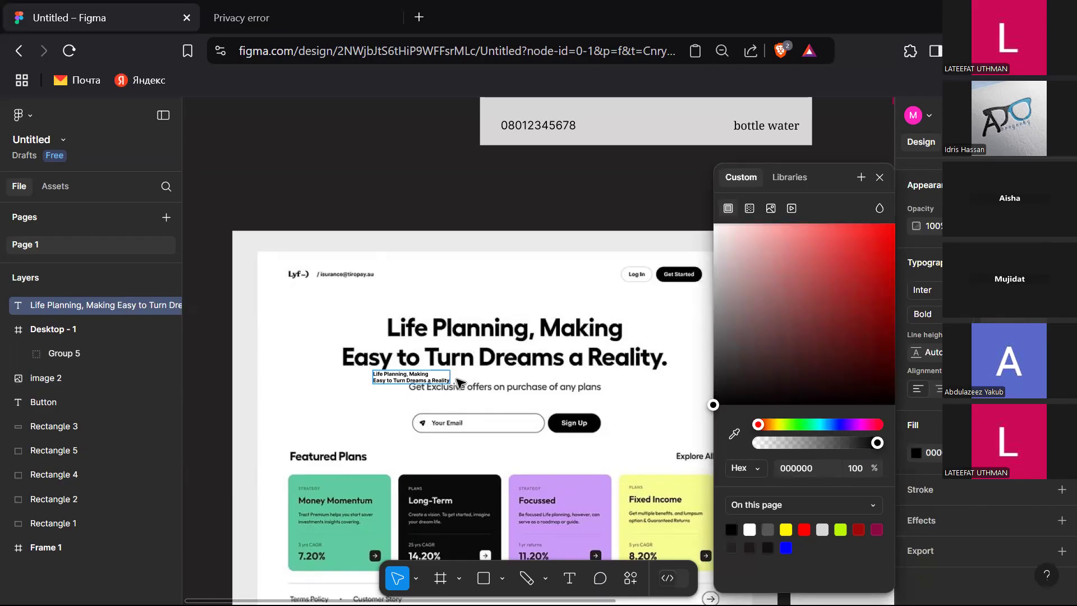
pyautogui.press('Escape')
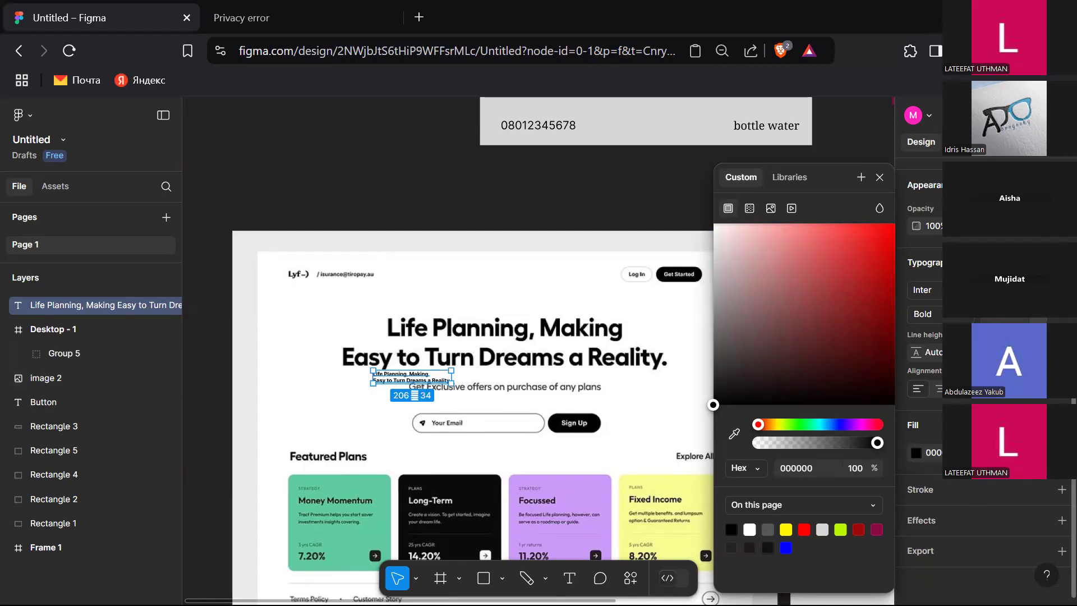
pyautogui.click(1038, 315)
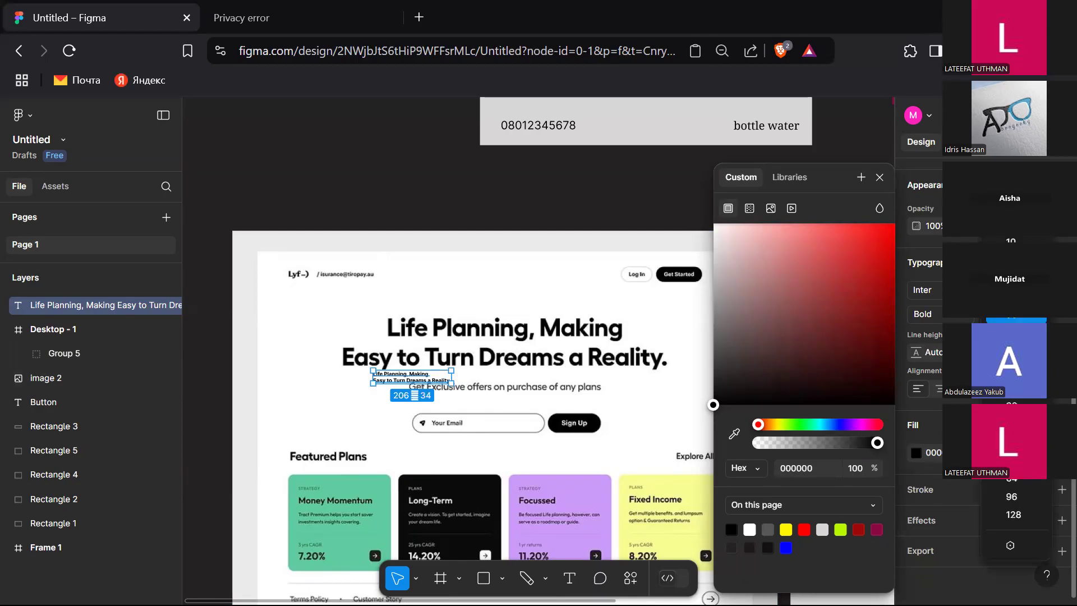
pyautogui.click(1016, 476)
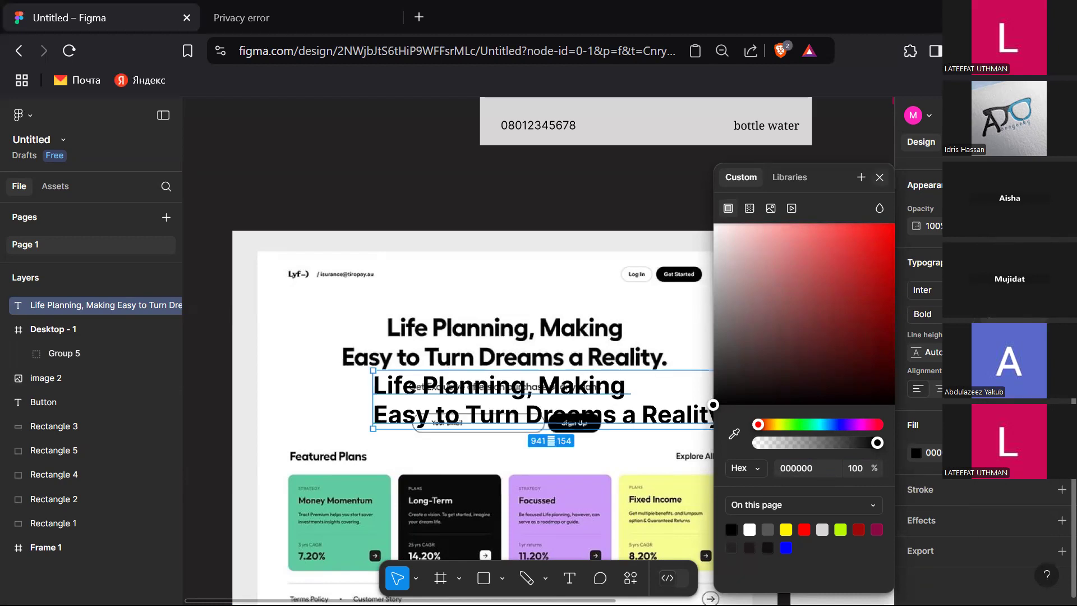
pyautogui.press('Escape')
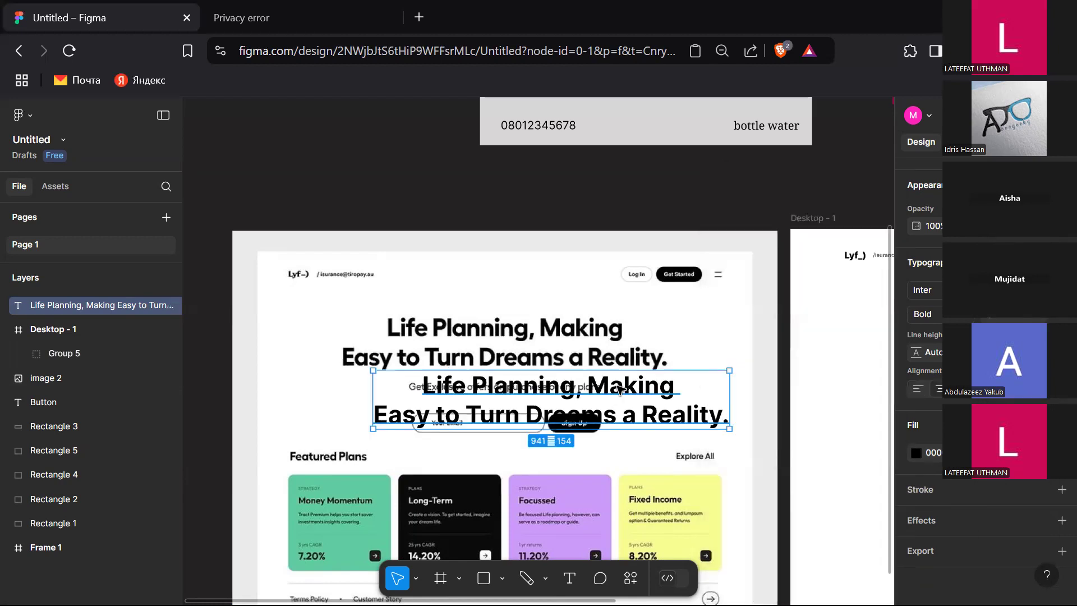
# Step: Move the text over the reference heading to compare them, then back below it
pyautogui.moveTo(614, 388); pyautogui.dragTo(567, 333)
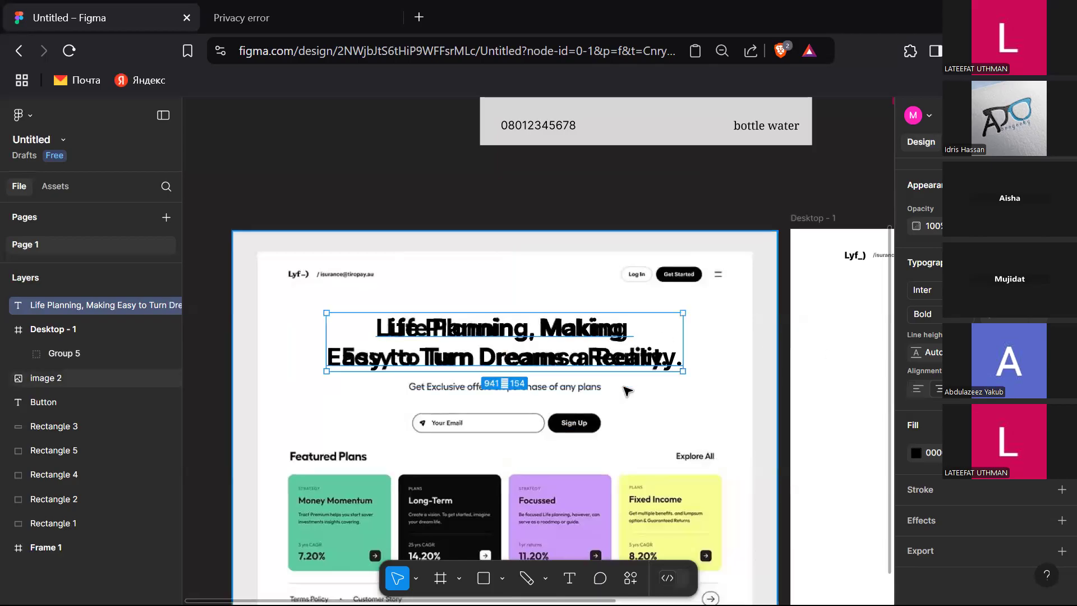
pyautogui.moveTo(620, 372); pyautogui.dragTo(643, 347)
pyautogui.moveTo(638, 399); pyautogui.dragTo(594, 415)
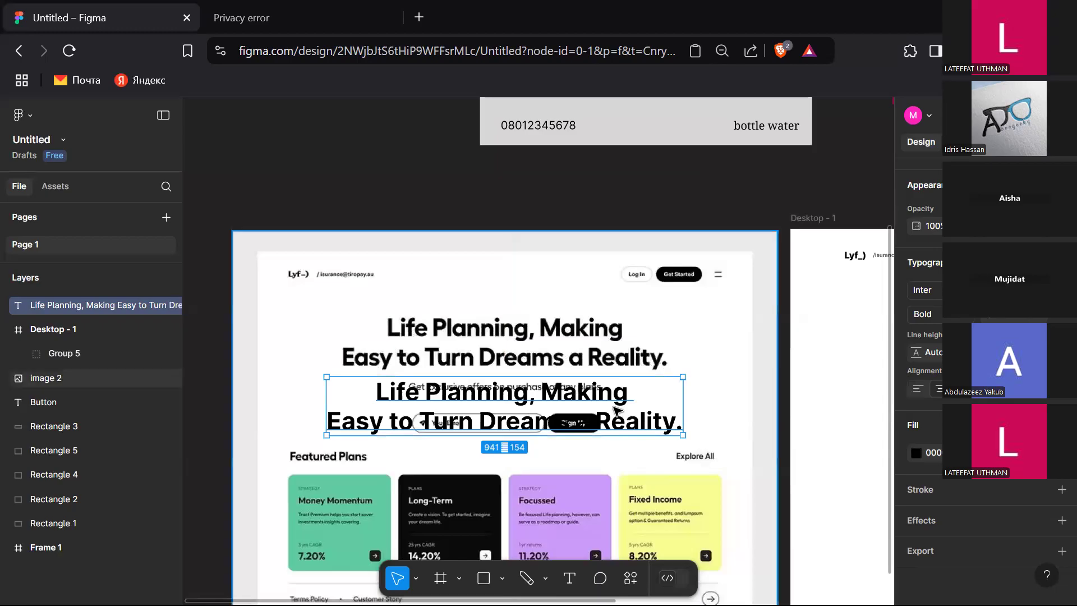
# Step: Try setting the text's line height to 50
pyautogui.click(939, 358)
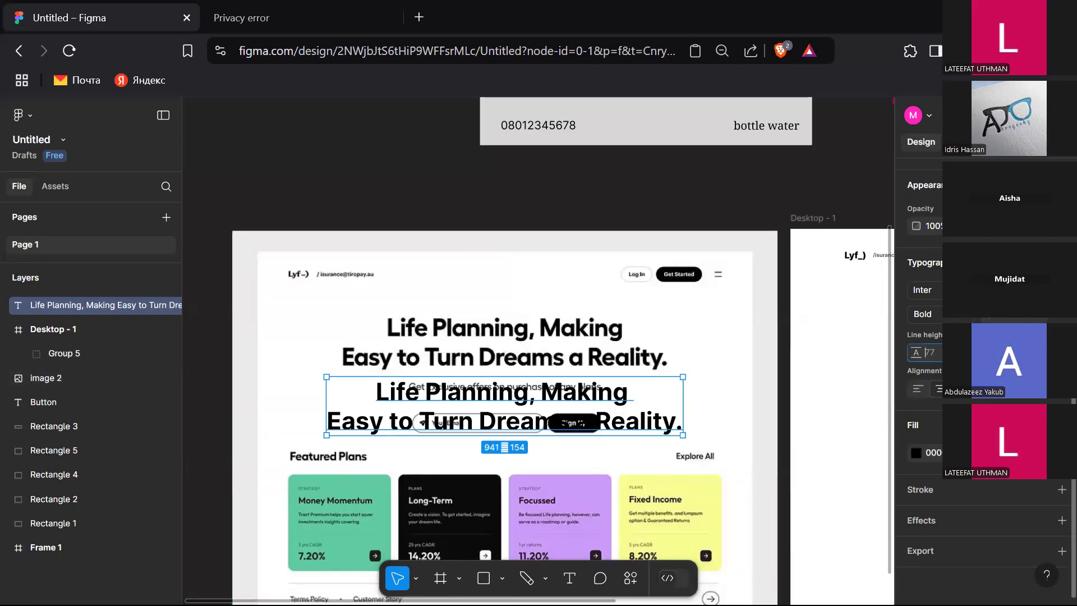
pyautogui.write('50')
pyautogui.press('Return')
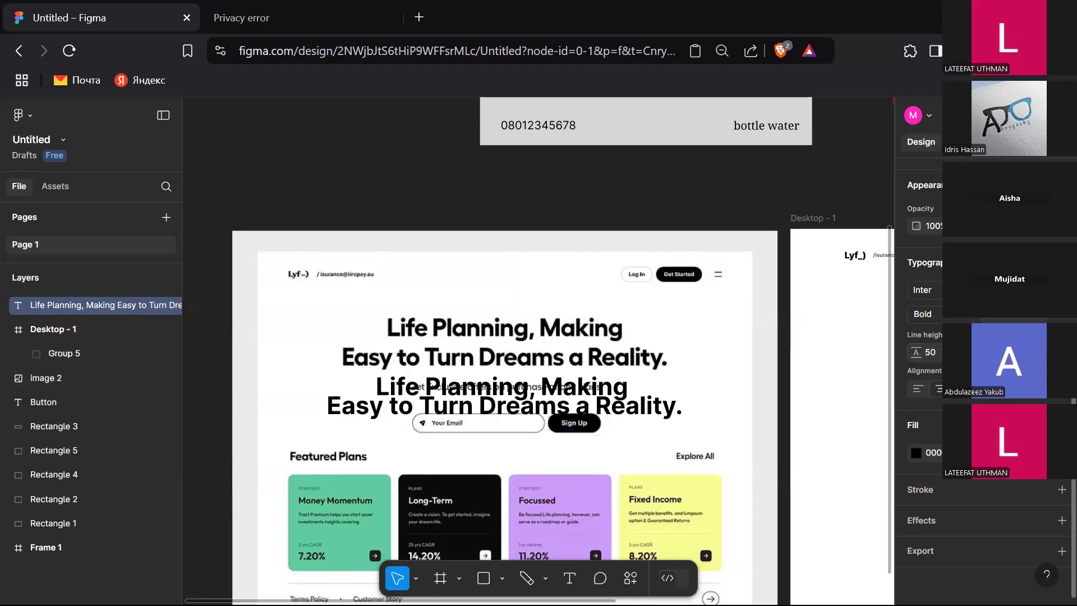
pyautogui.hotkey('ctrl', 'z')
pyautogui.click(936, 355)
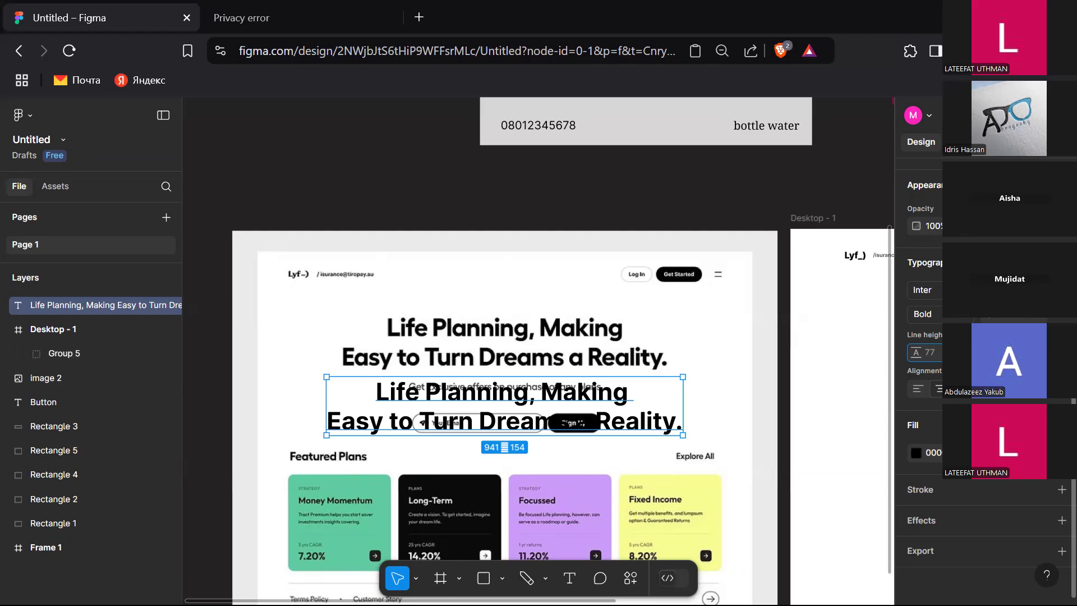
pyautogui.press('Return')
# Step: Overlay the text on the reference heading and tighten its letter spacing to about -3%
pyautogui.moveTo(584, 391); pyautogui.dragTo(581, 330)
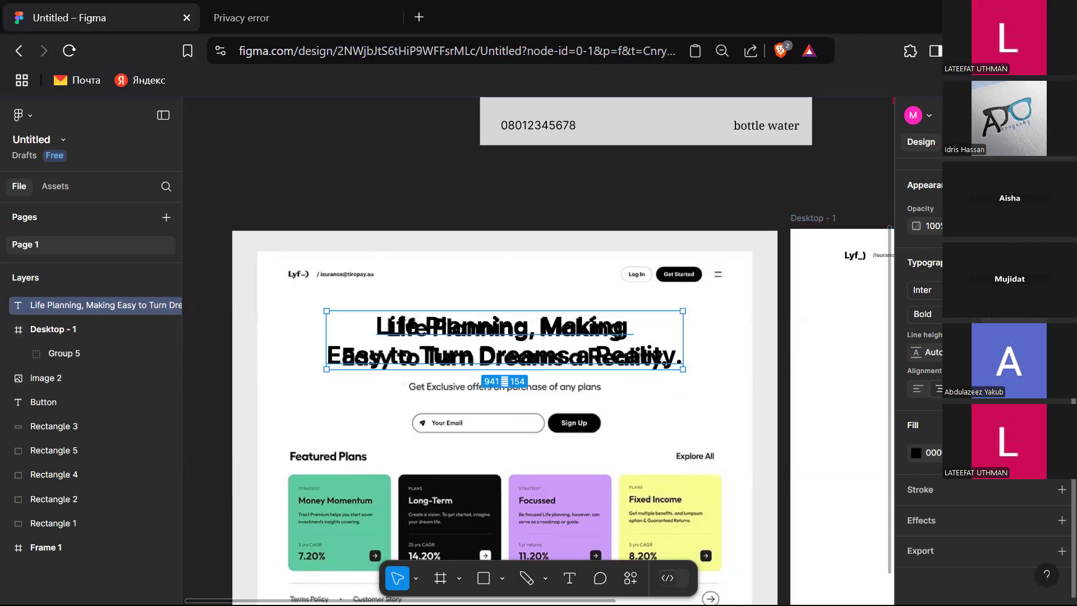
pyautogui.moveTo(989, 352); pyautogui.dragTo(987, 353)
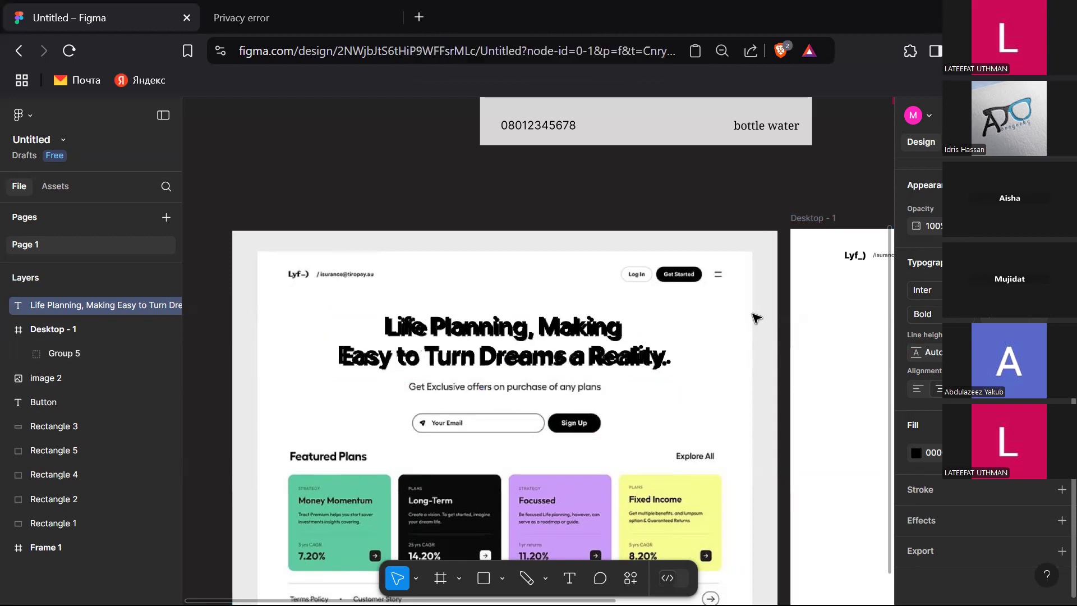
pyautogui.moveTo(646, 353)
pyautogui.mouseDown()
pyautogui.moveTo(652, 431)
pyautogui.moveTo(650, 341)
pyautogui.moveTo(645, 399)
pyautogui.moveTo(641, 361)
pyautogui.mouseUp()
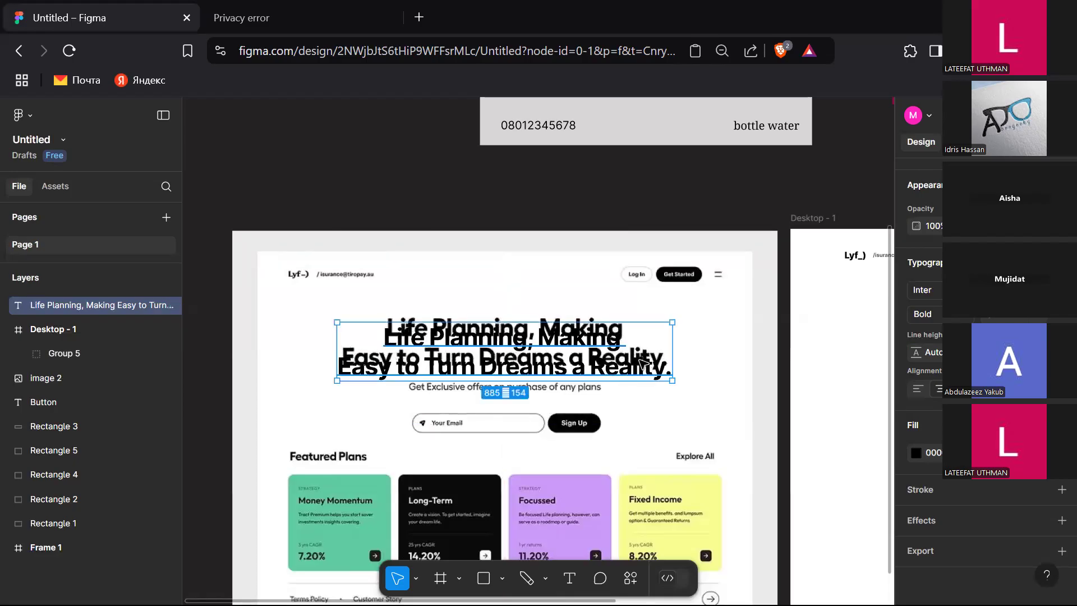
# Step: Crop the reference image's top and left edges to trim its border
pyautogui.press('-')
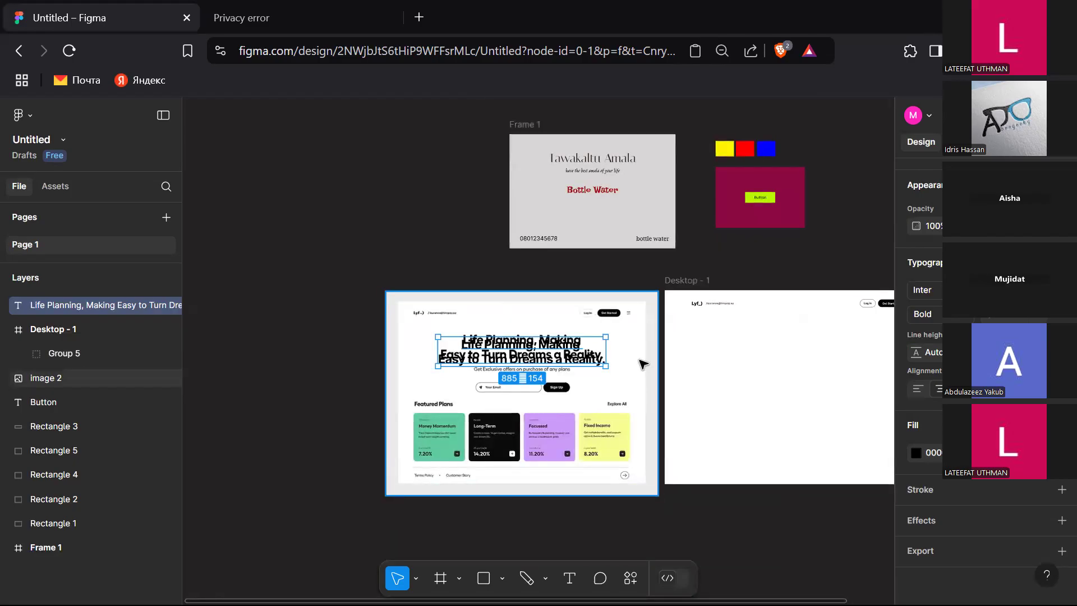
pyautogui.click(619, 384)
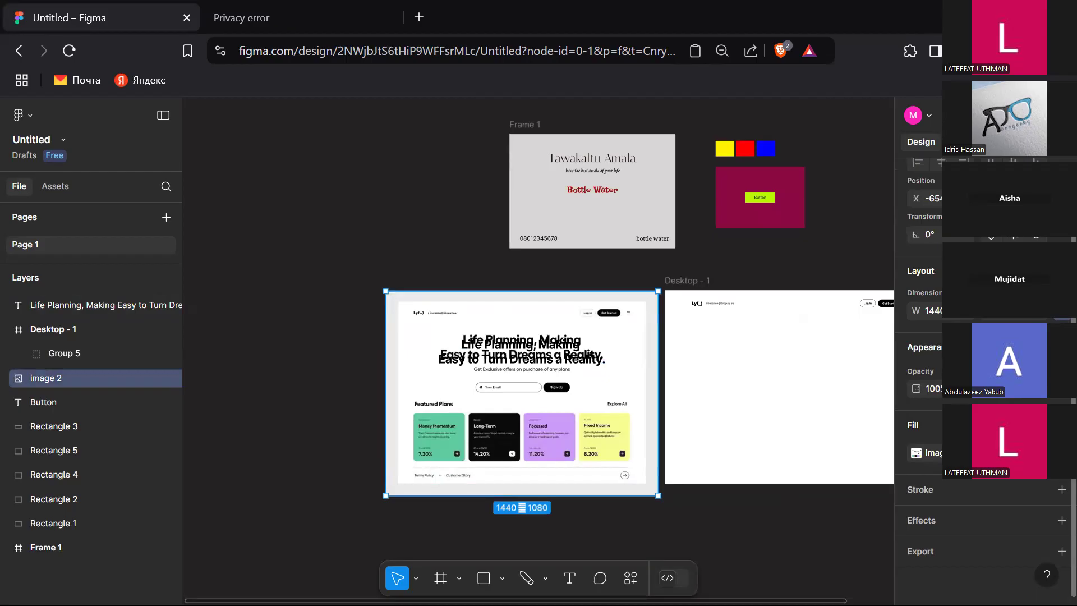
pyautogui.scroll(2, 920, 348)
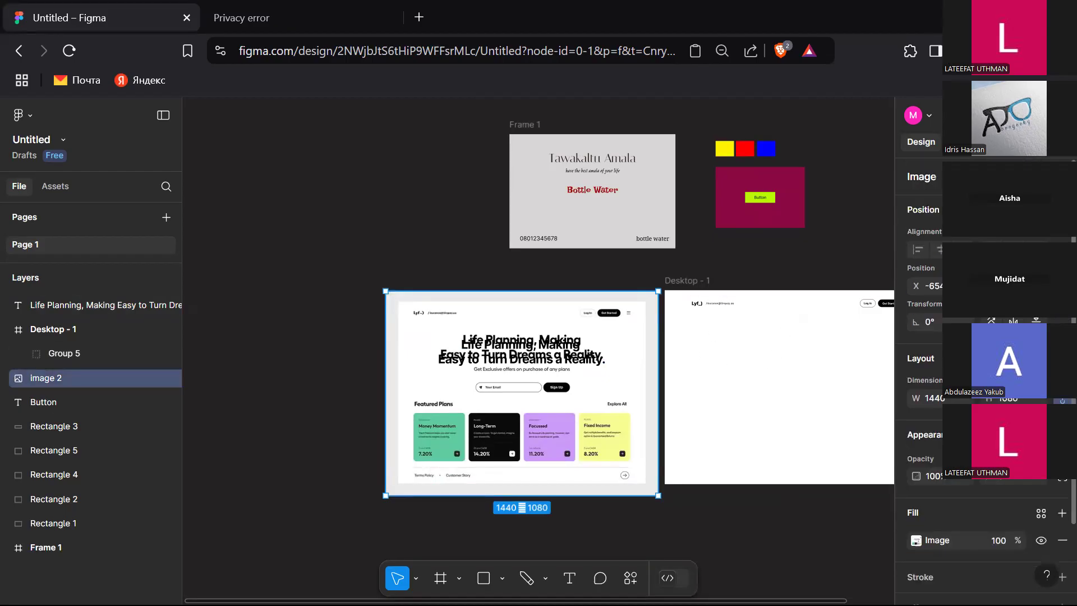
pyautogui.scroll(-2, 920, 347)
pyautogui.click(917, 453)
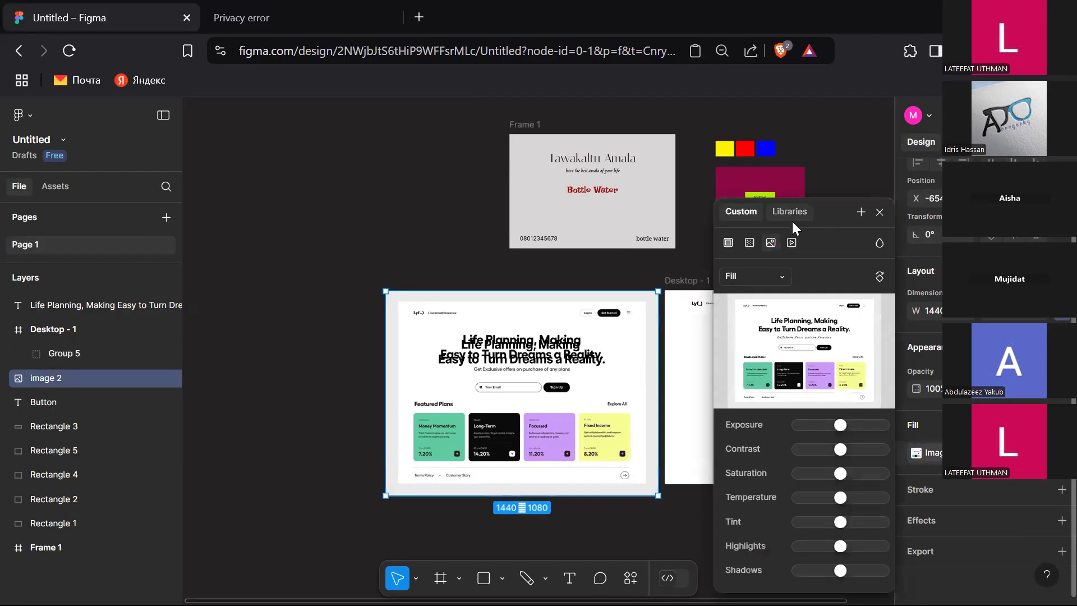
pyautogui.click(777, 275)
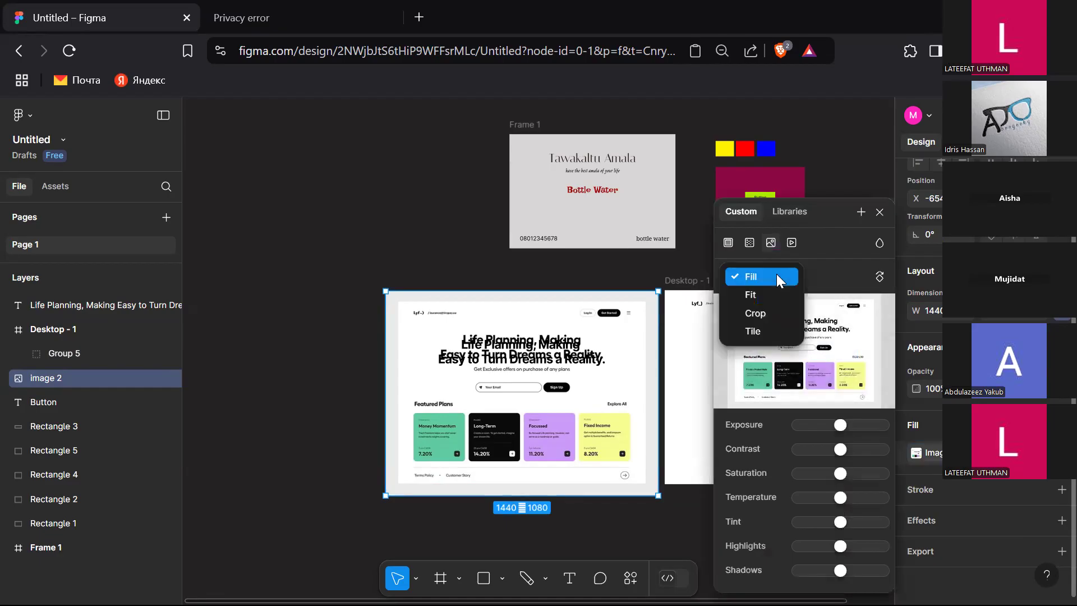
pyautogui.click(767, 313)
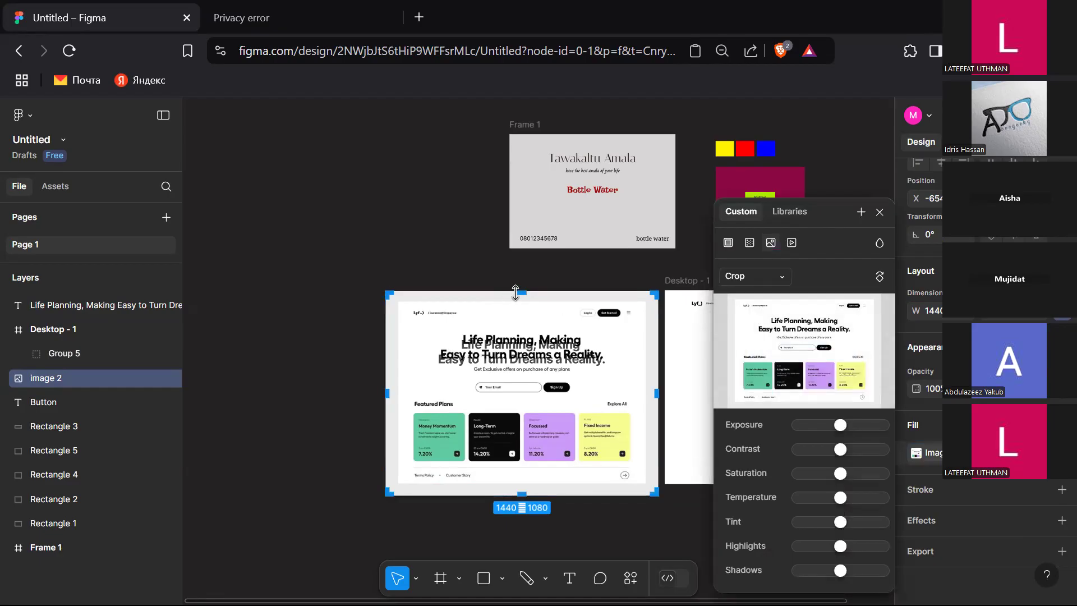
pyautogui.moveTo(517, 292); pyautogui.dragTo(518, 301)
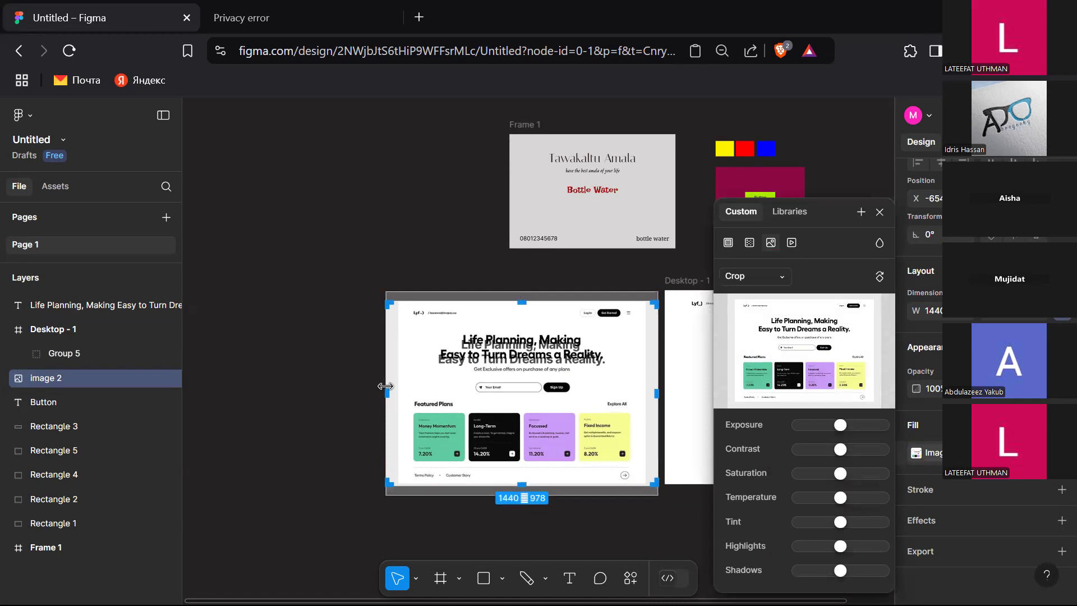
pyautogui.moveTo(388, 391); pyautogui.dragTo(395, 390)
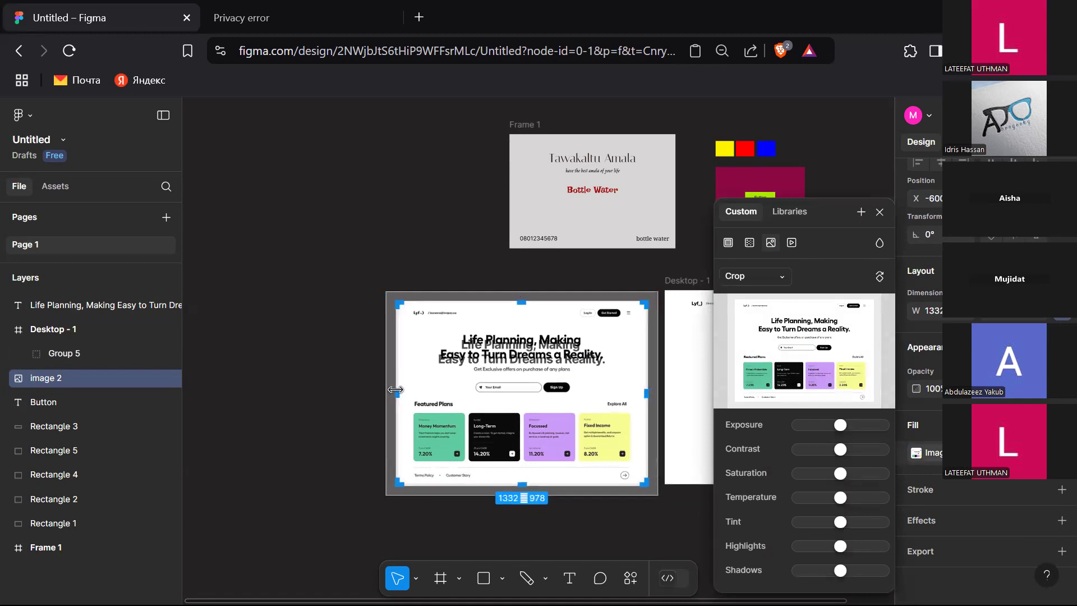
pyautogui.press('Return')
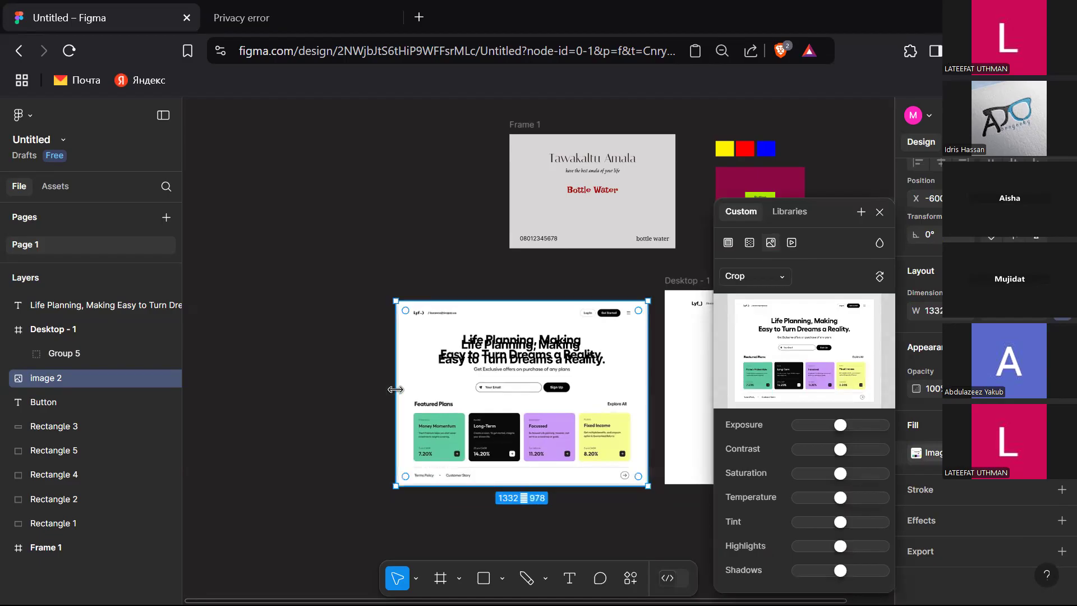
# Step: Set the reference image's width to 1440
pyautogui.click(928, 311)
pyautogui.write('1440')
pyautogui.press('Return')
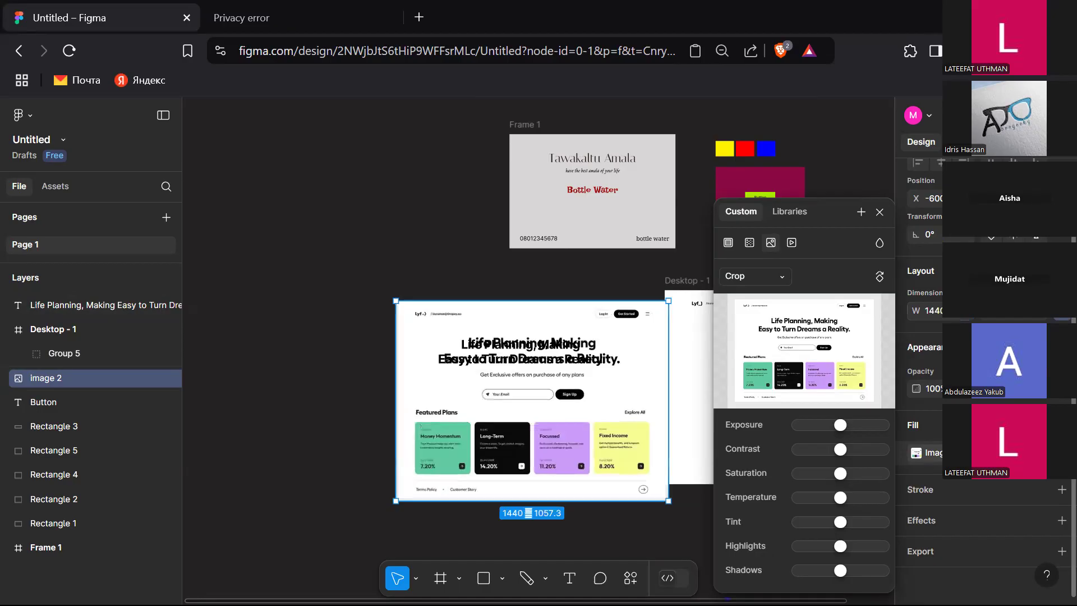
# Step: Reposition the reference image under the overlaid text and set the text's letter spacing to 0%
pyautogui.moveTo(603, 383); pyautogui.dragTo(505, 349)
pyautogui.click(559, 362)
pyautogui.hotkey('ctrl', 'z')
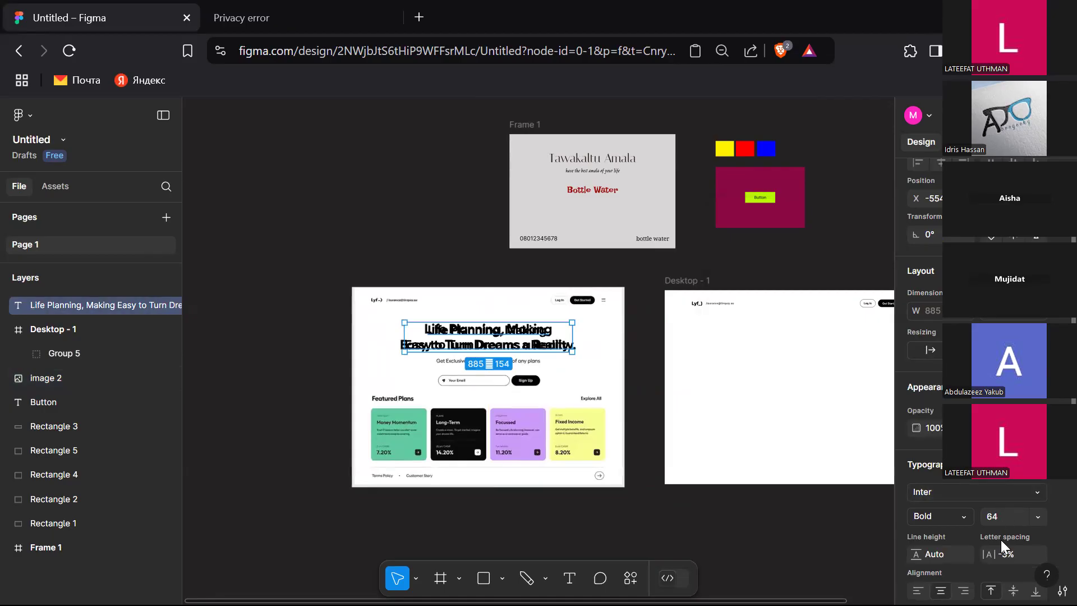
pyautogui.write('0')
pyautogui.press('Return')
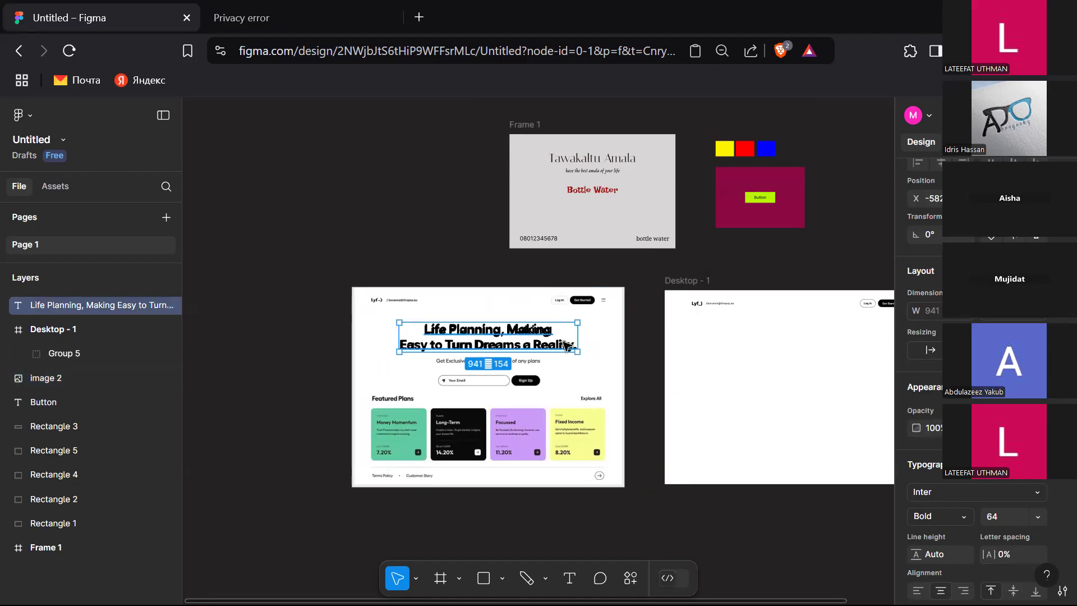
# Step: Move the heading text into the Desktop - 1 frame below the header
pyautogui.moveTo(562, 347); pyautogui.dragTo(875, 344)
pyautogui.hscroll(3, 765, 390)
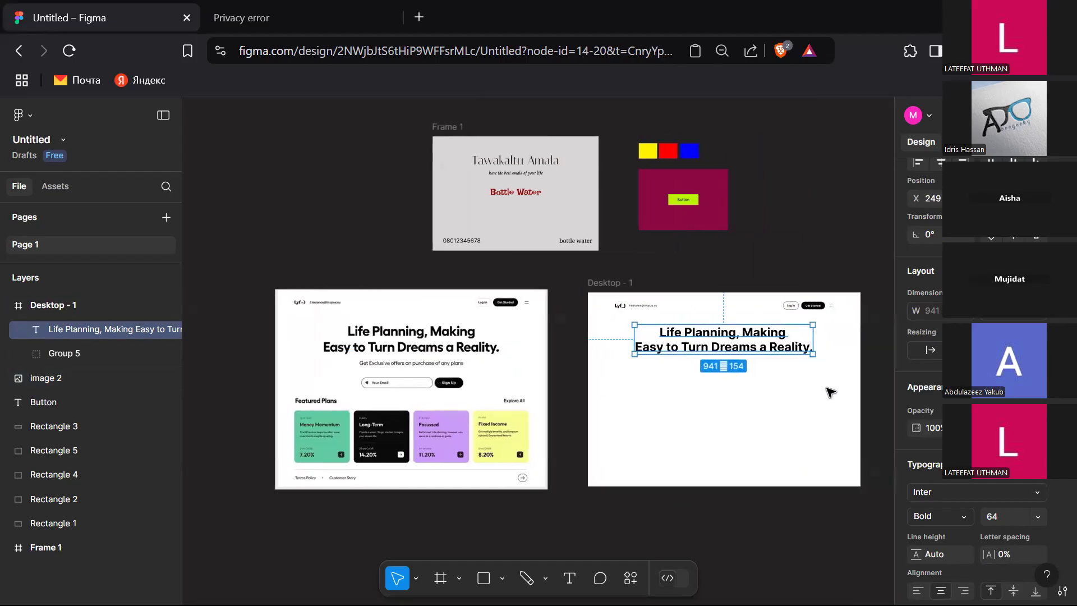